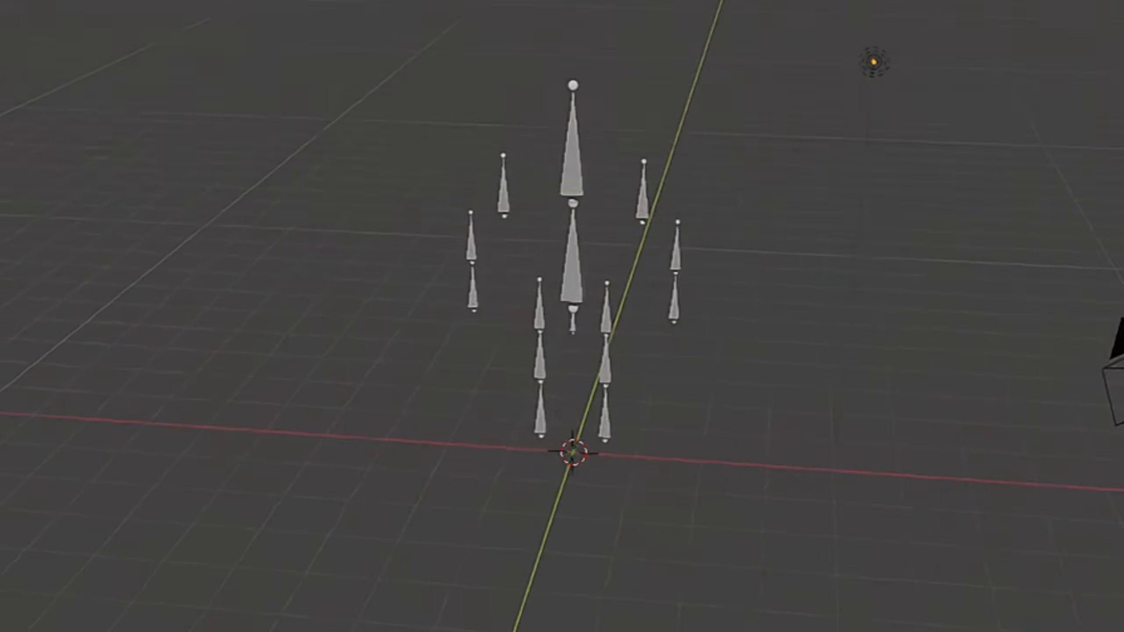
middle_drag(562, 309, 819, 309)
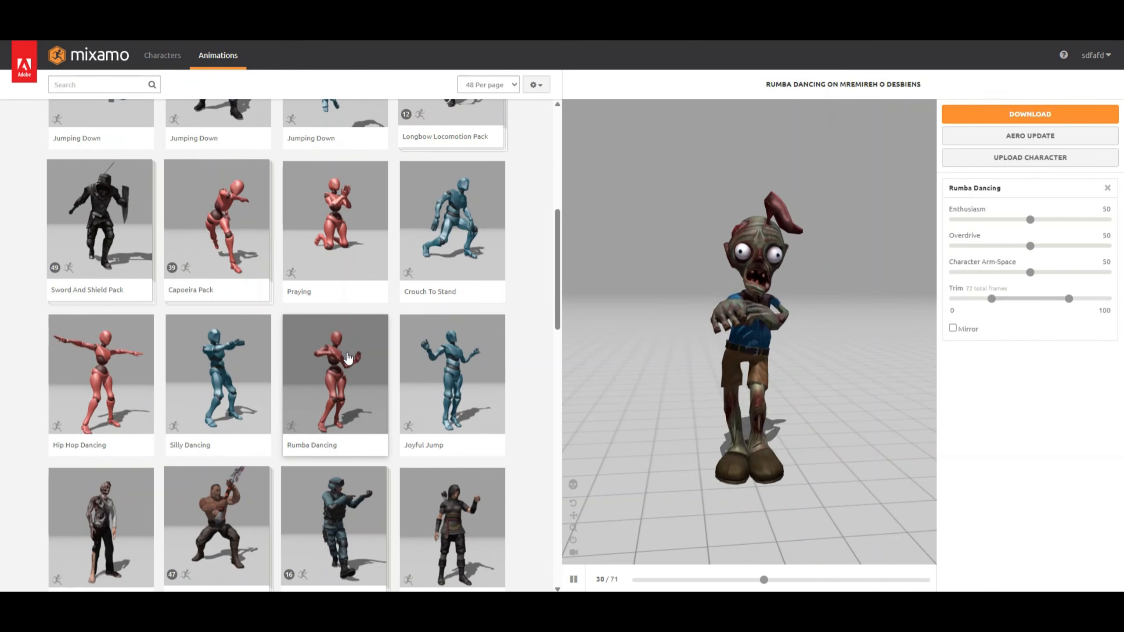
- Browse the animation library and preview the Dancing Twerk animation on the zombie character
scroll(348, 357, down, 5)
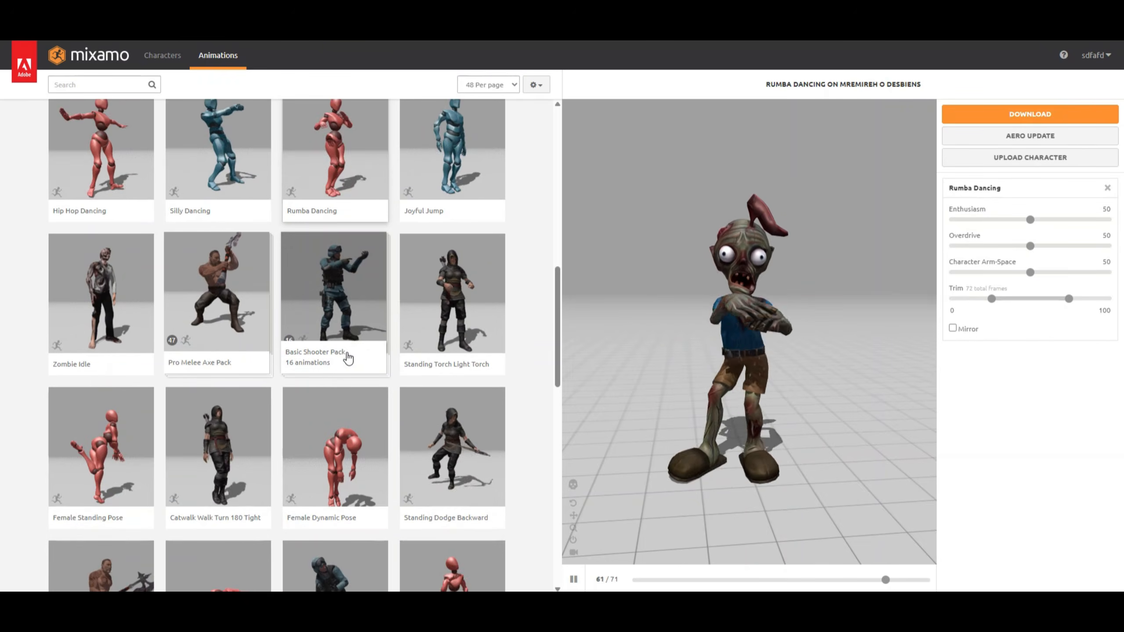
scroll(469, 375, down, 5)
click(469, 375)
scroll(468, 375, down, 2)
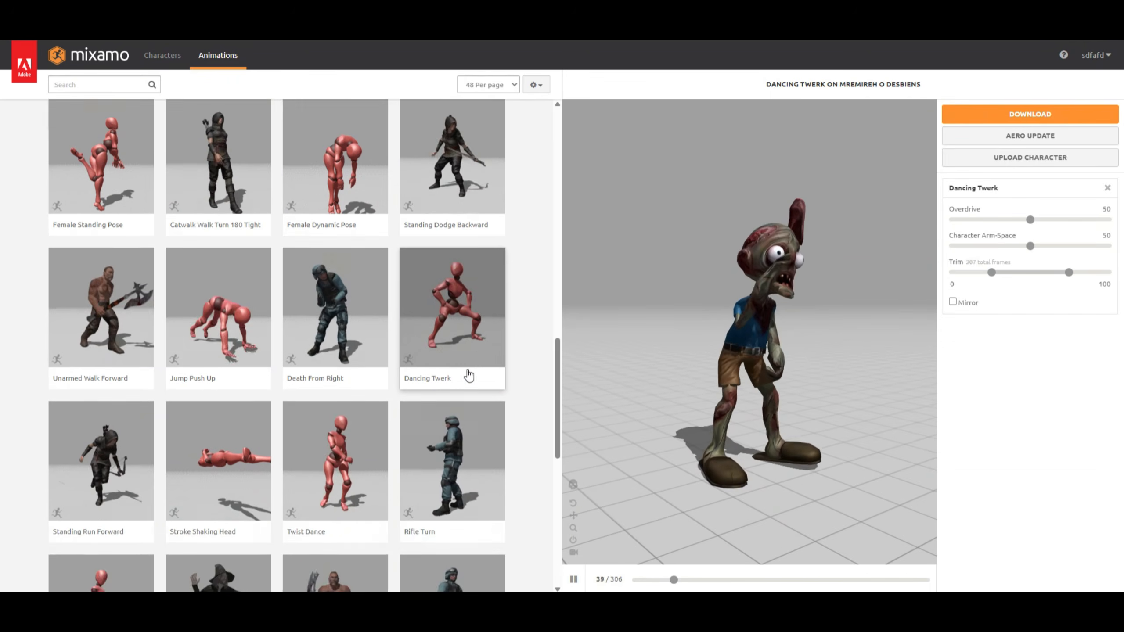
scroll(468, 376, down, 3)
scroll(469, 375, down, 2)
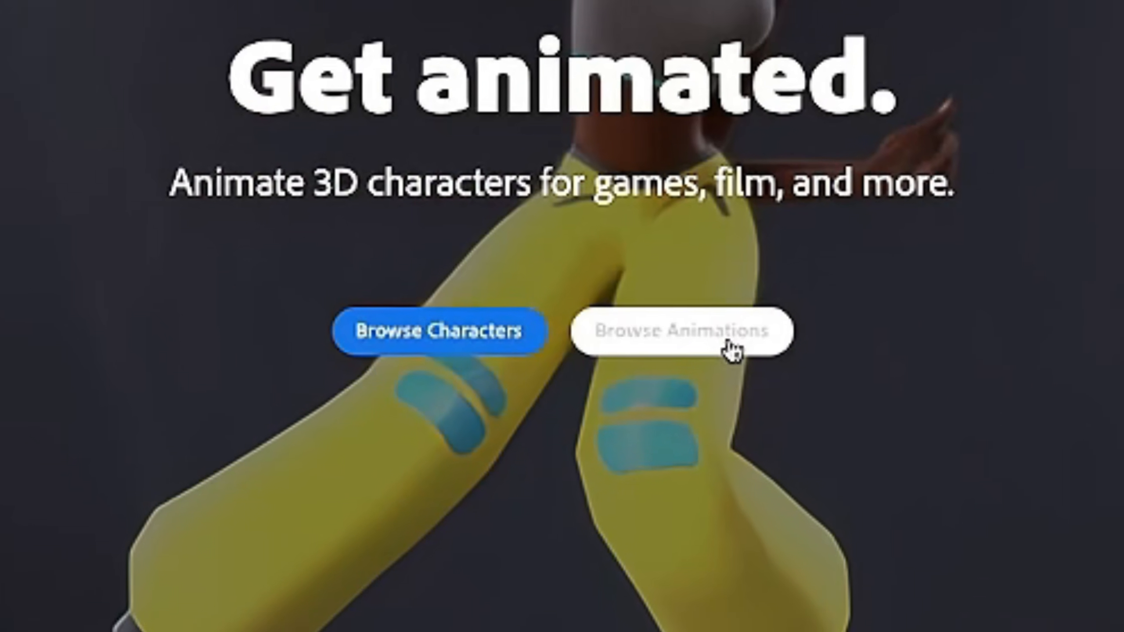
- Open the animation library, search for "hook" and apply the Right Hook animation to the current character
click(747, 348)
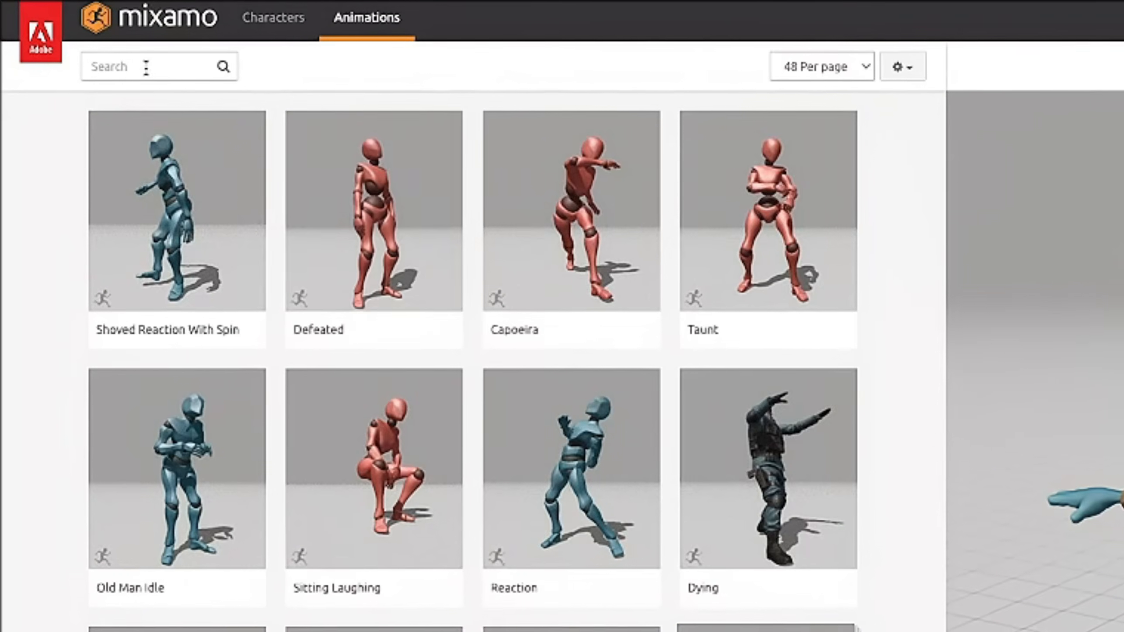
click(131, 60)
text(hook)
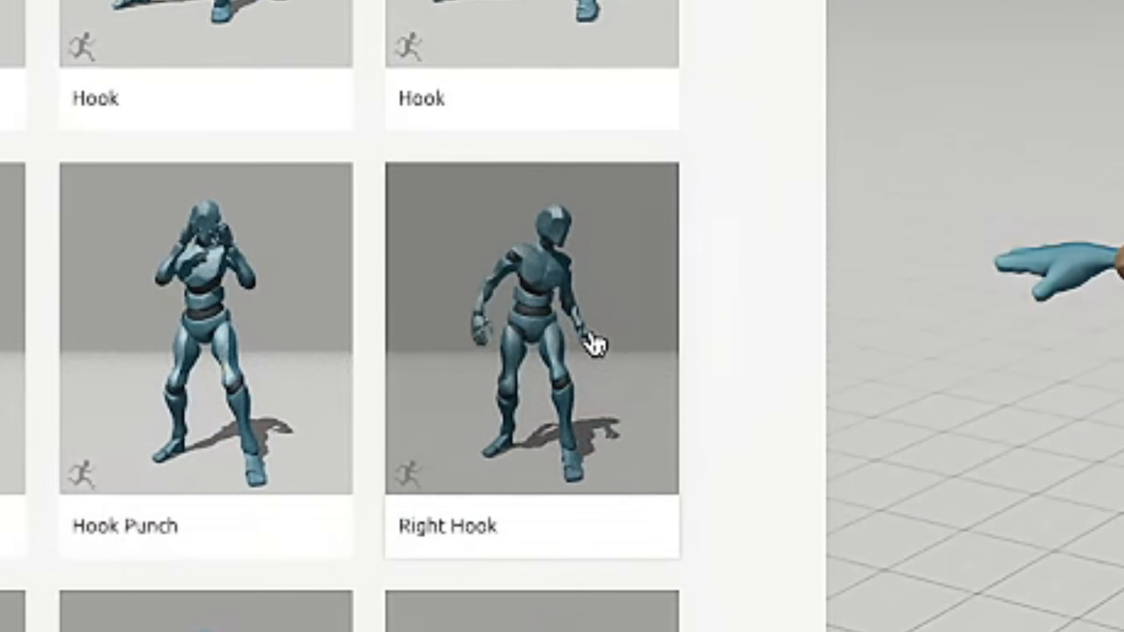
click(478, 325)
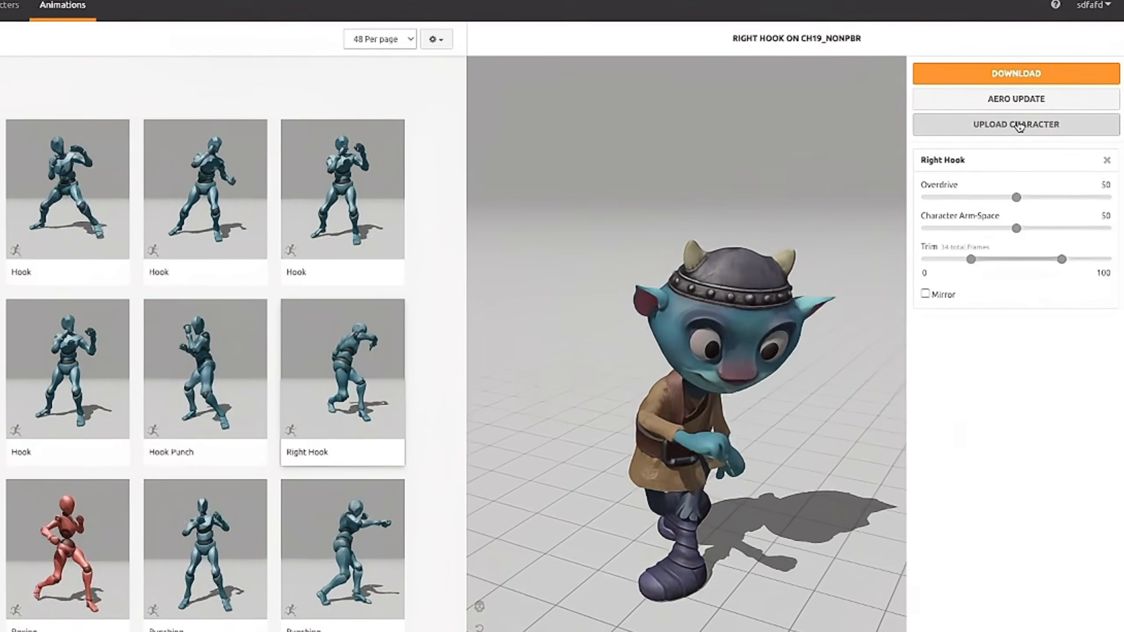
- Upload rig15roblox.fbx from Downloads as the character and accept it in the Auto-Rigger review
click(1017, 125)
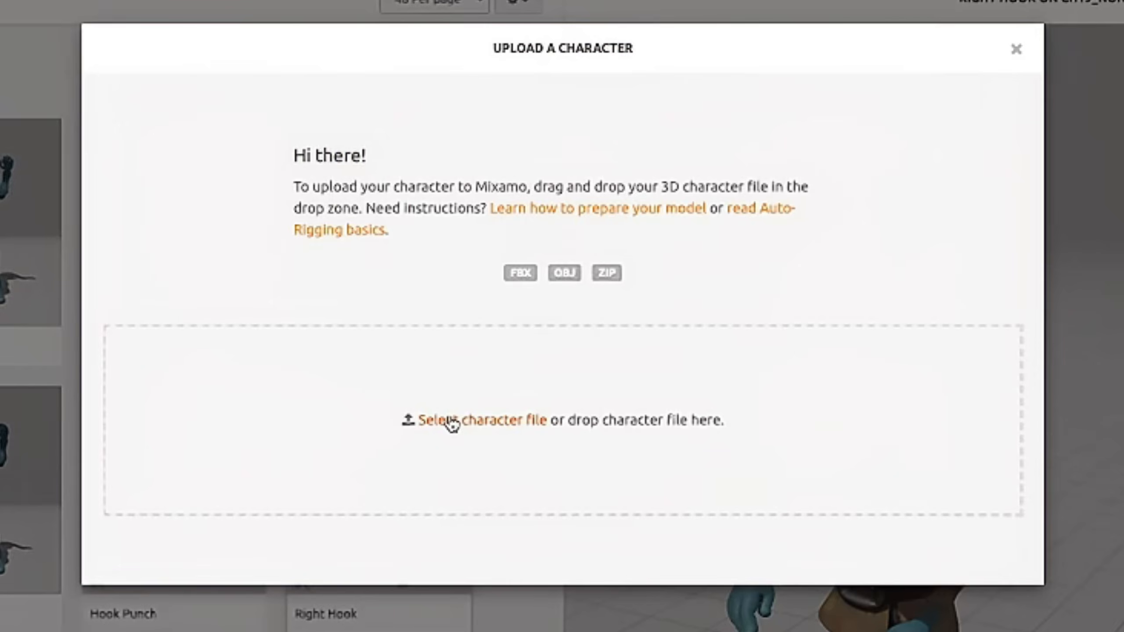
click(452, 423)
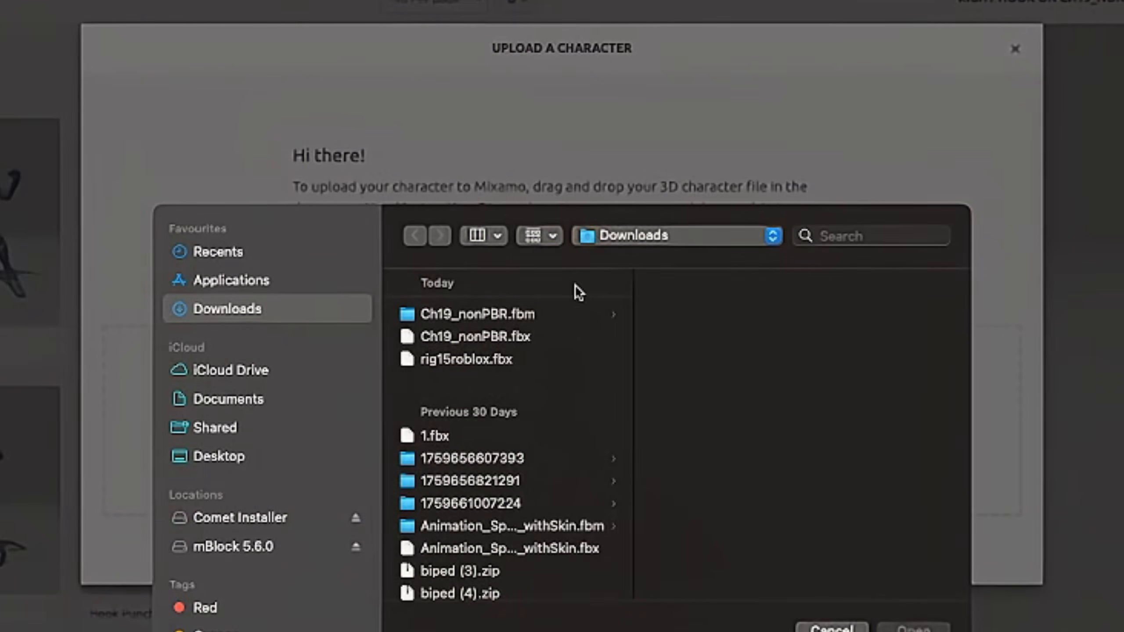
double_click(499, 364)
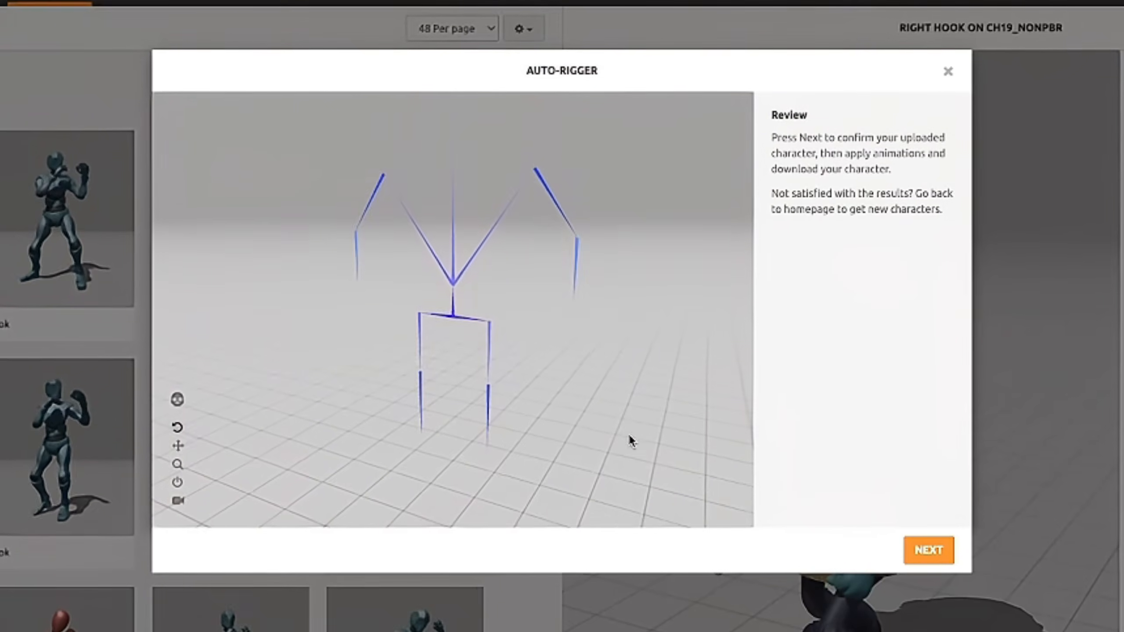
click(922, 553)
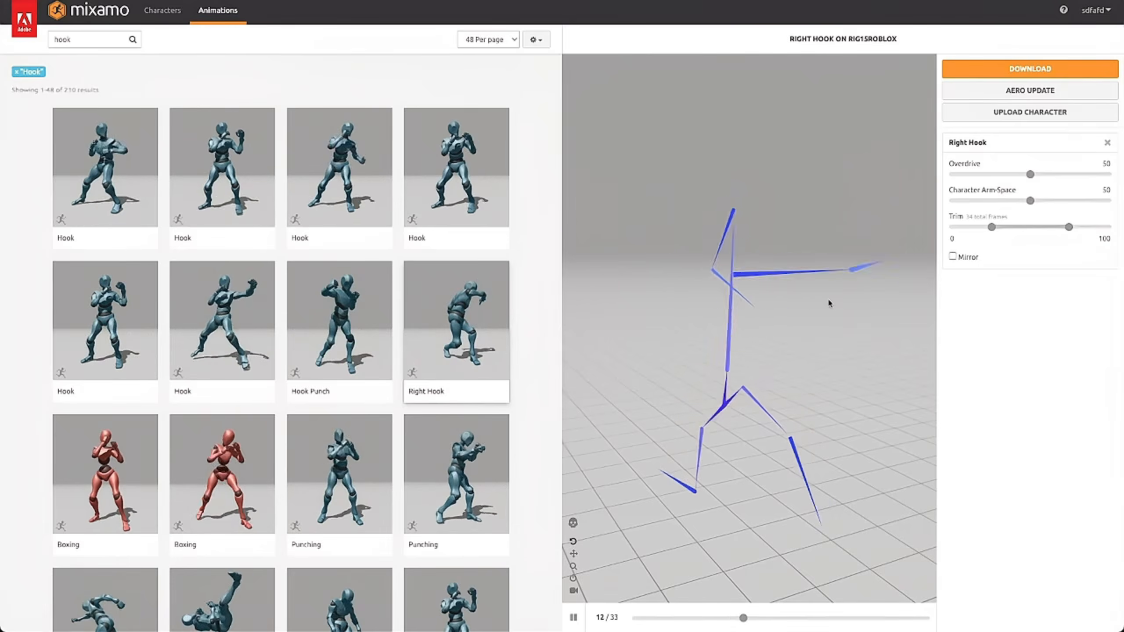
- Download the Right Hook animation of the uploaded rig as FBX Binary, without skin, at 30 frames per second
scroll(577, 295, down, 5)
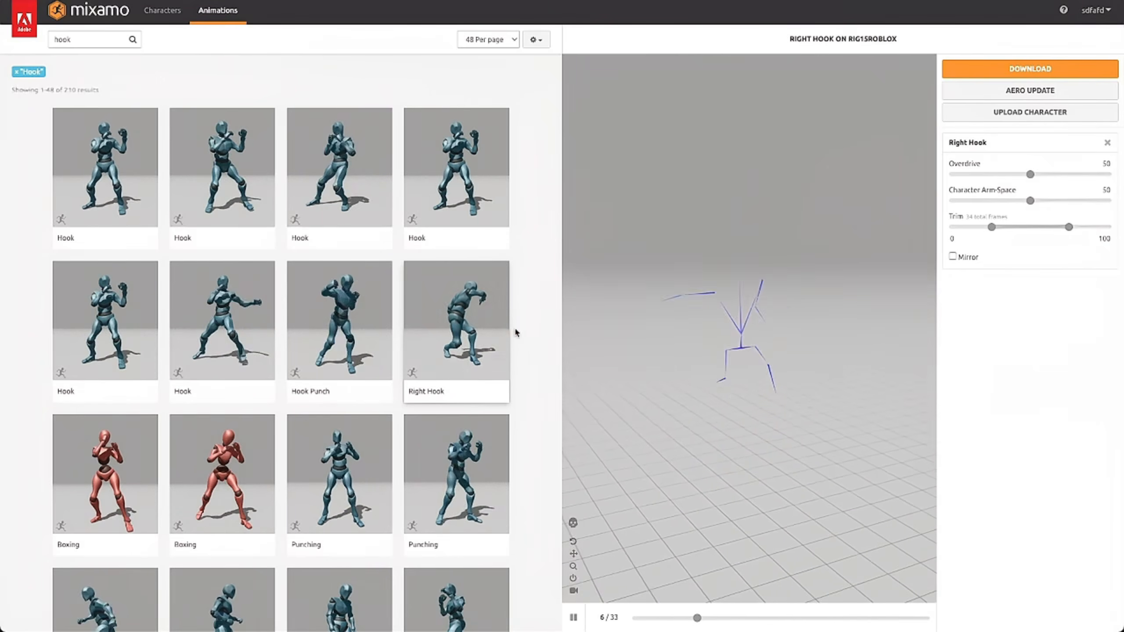
scroll(480, 362, down, 5)
scroll(478, 361, down, 15)
scroll(476, 363, up, 17)
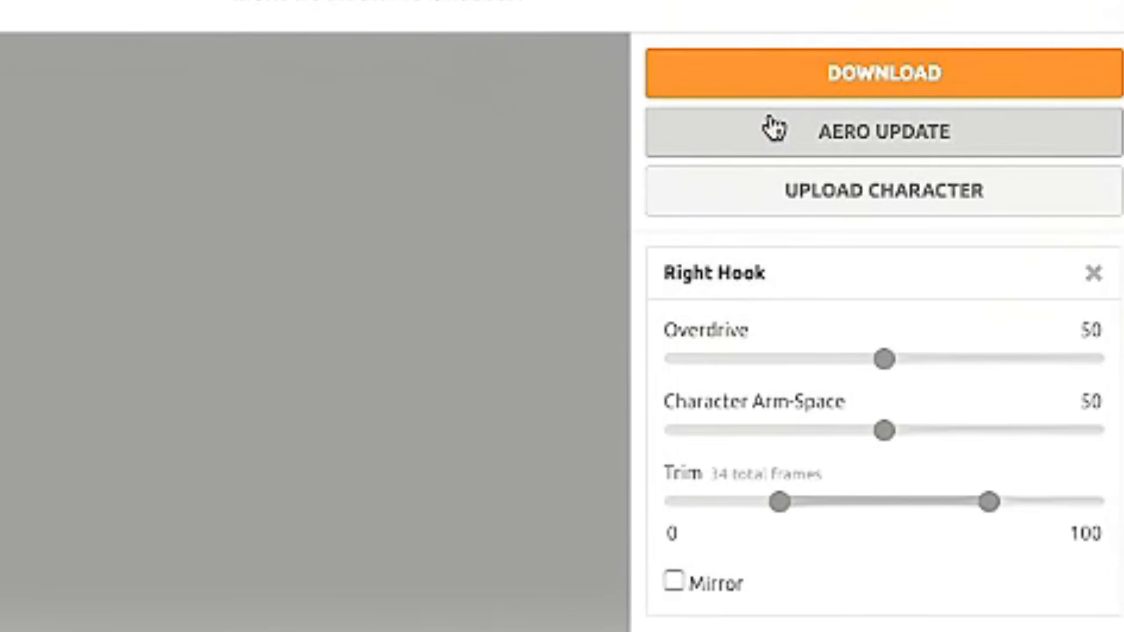
click(882, 74)
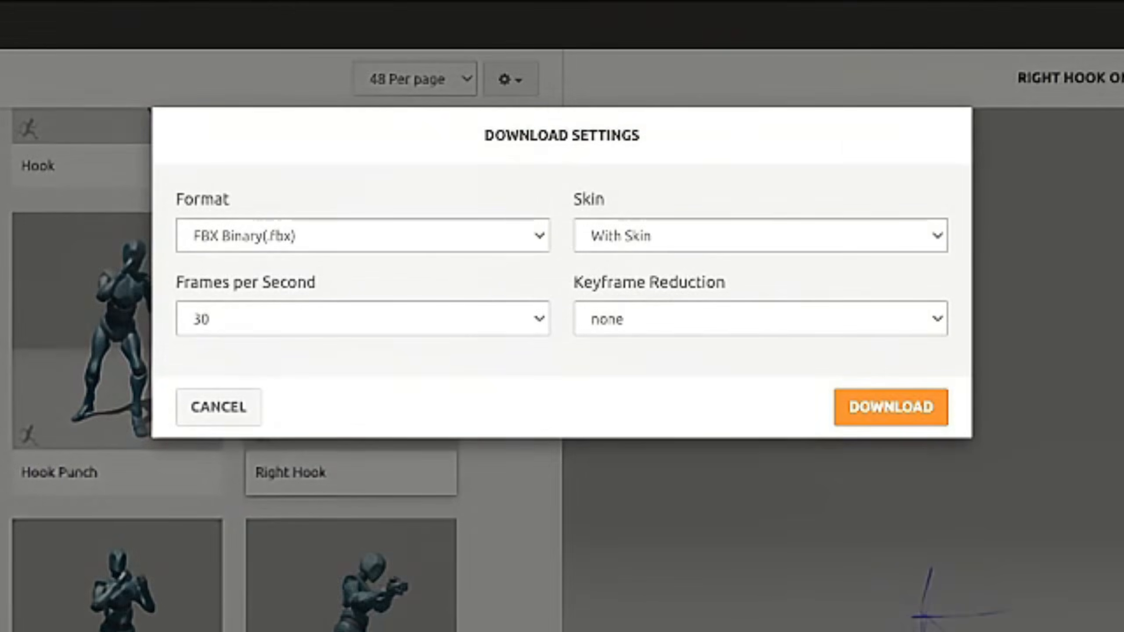
click(647, 234)
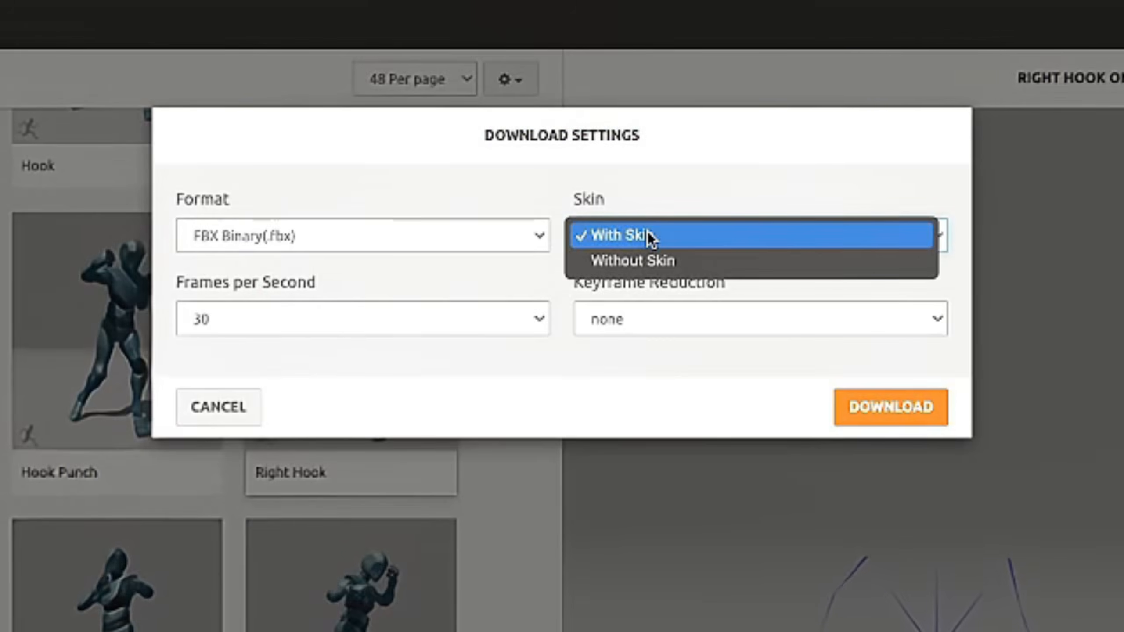
click(673, 263)
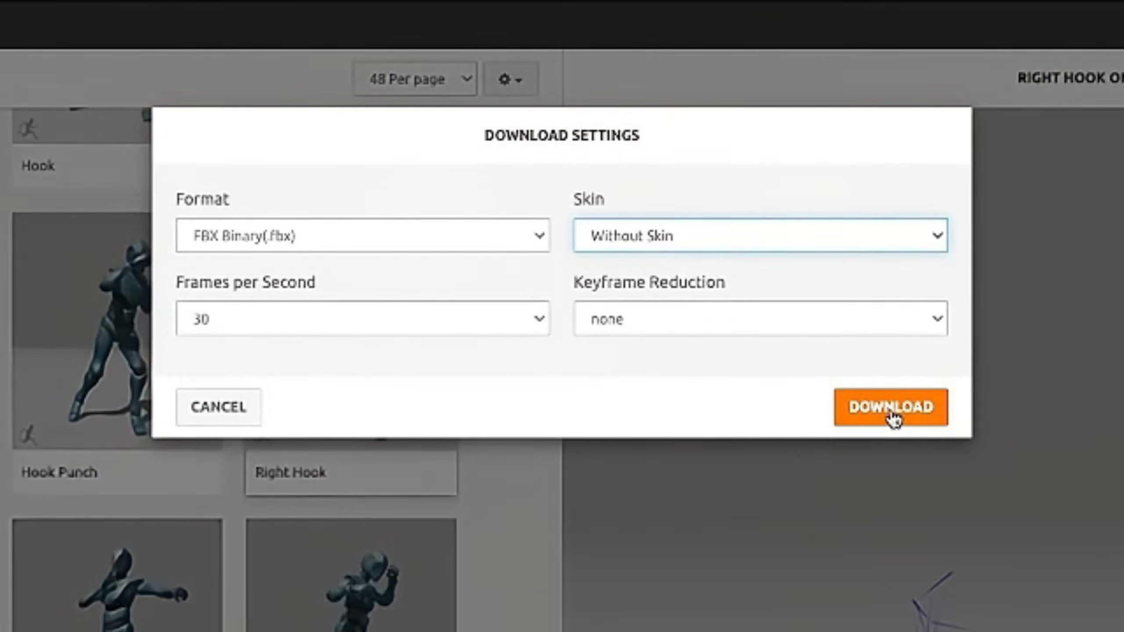
click(910, 414)
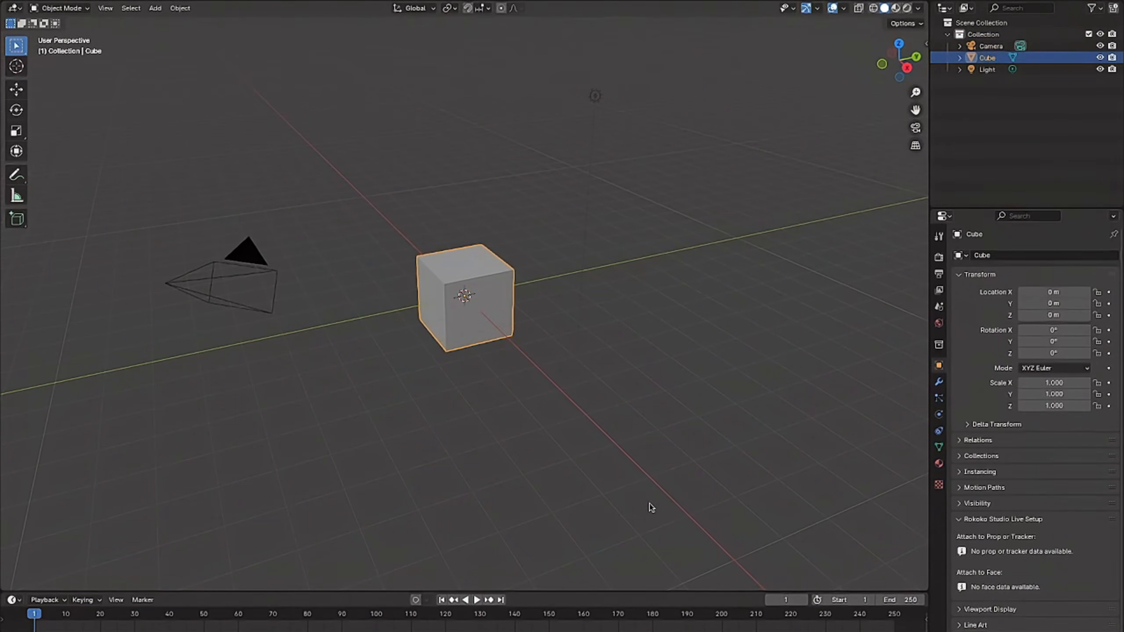
- Switch to Blender, delete the default cube and import Right Hook.fbx from the Downloads folder
right_click(986, 58)
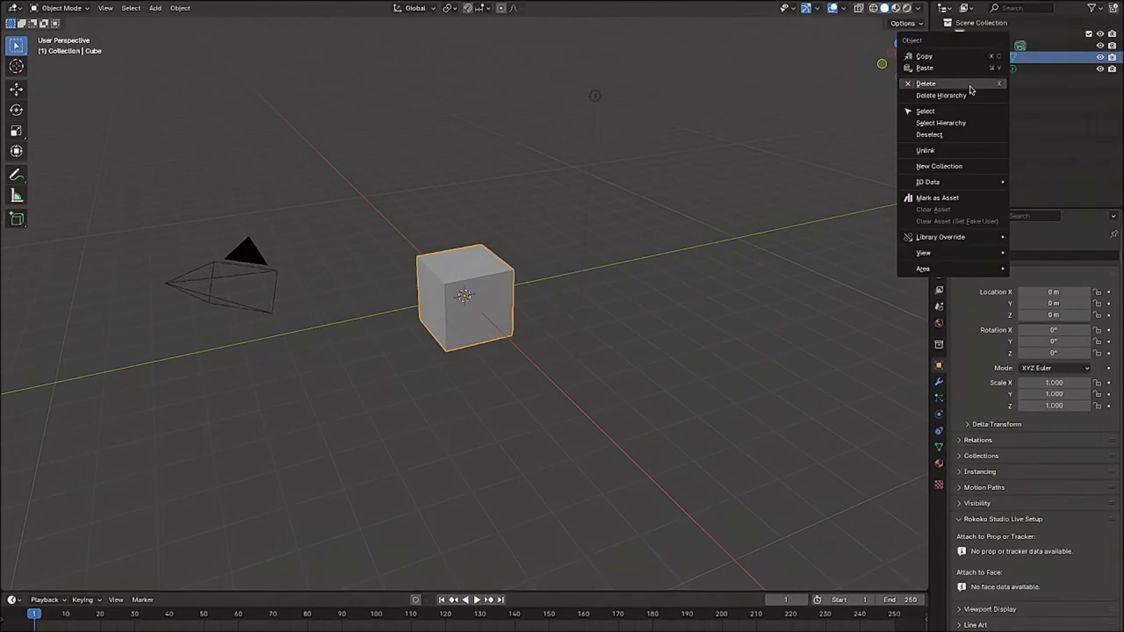
click(969, 84)
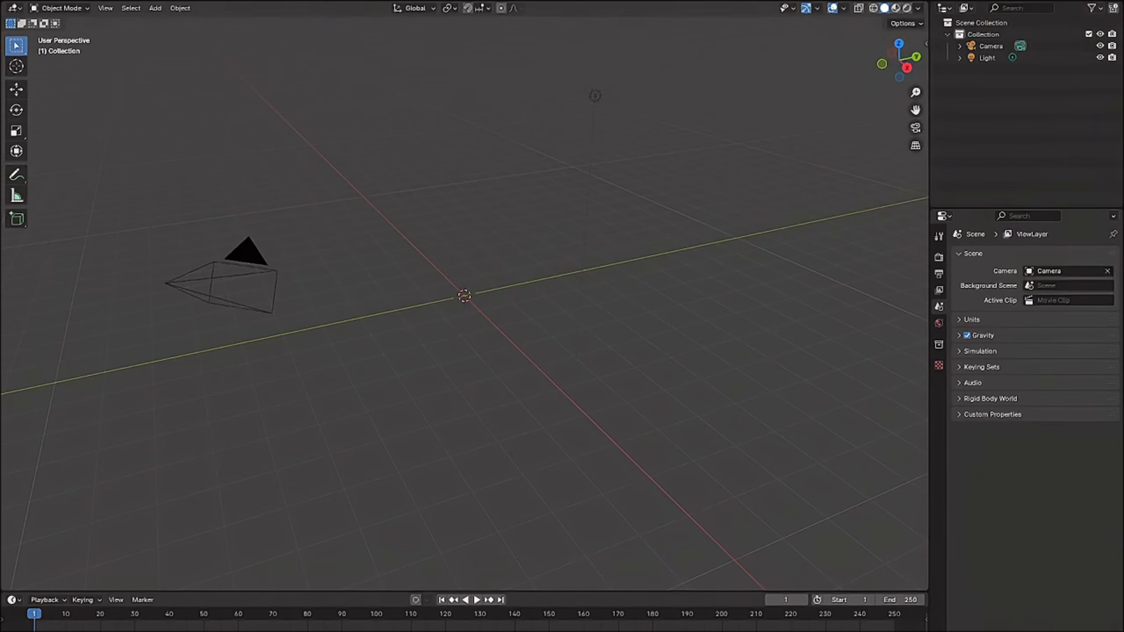
click(24, 1)
mouse_move(93, 146)
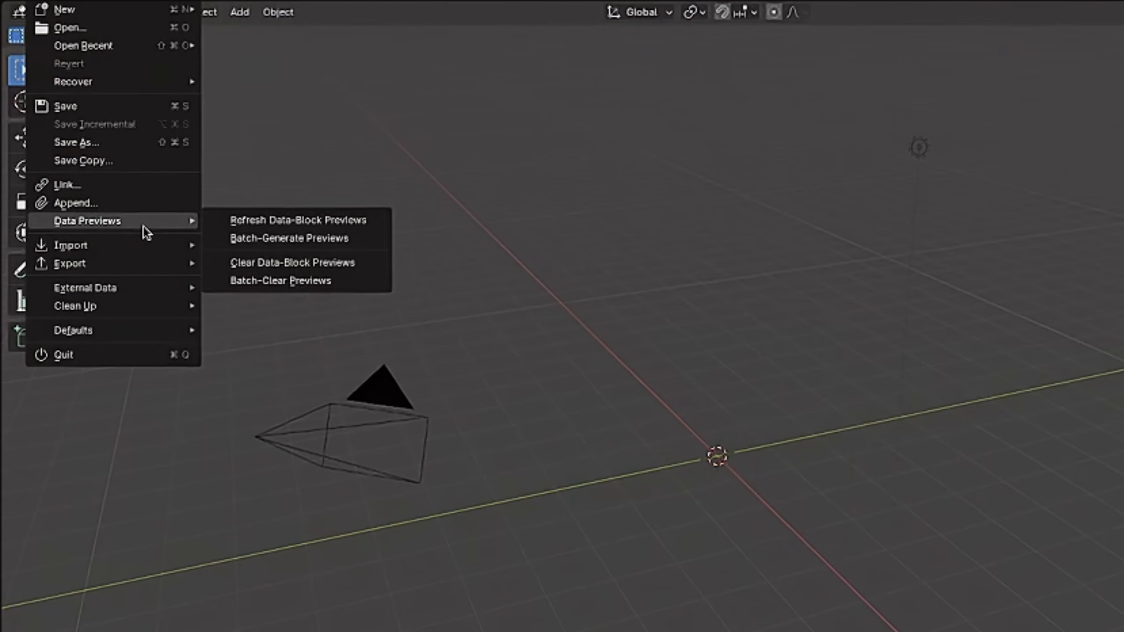
mouse_move(134, 249)
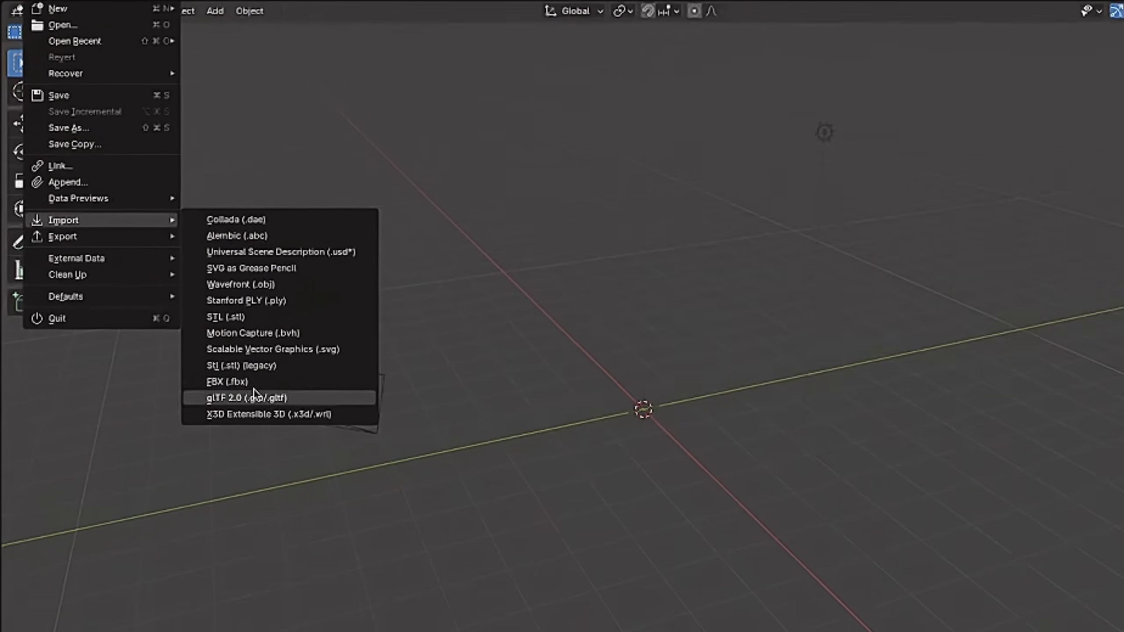
click(247, 381)
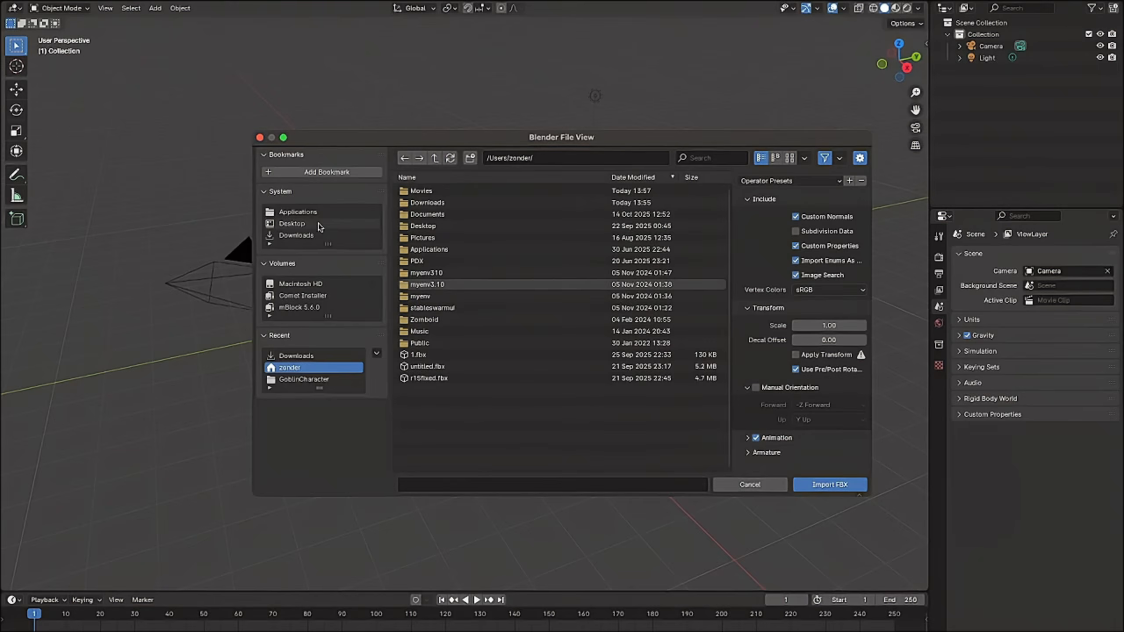
click(296, 235)
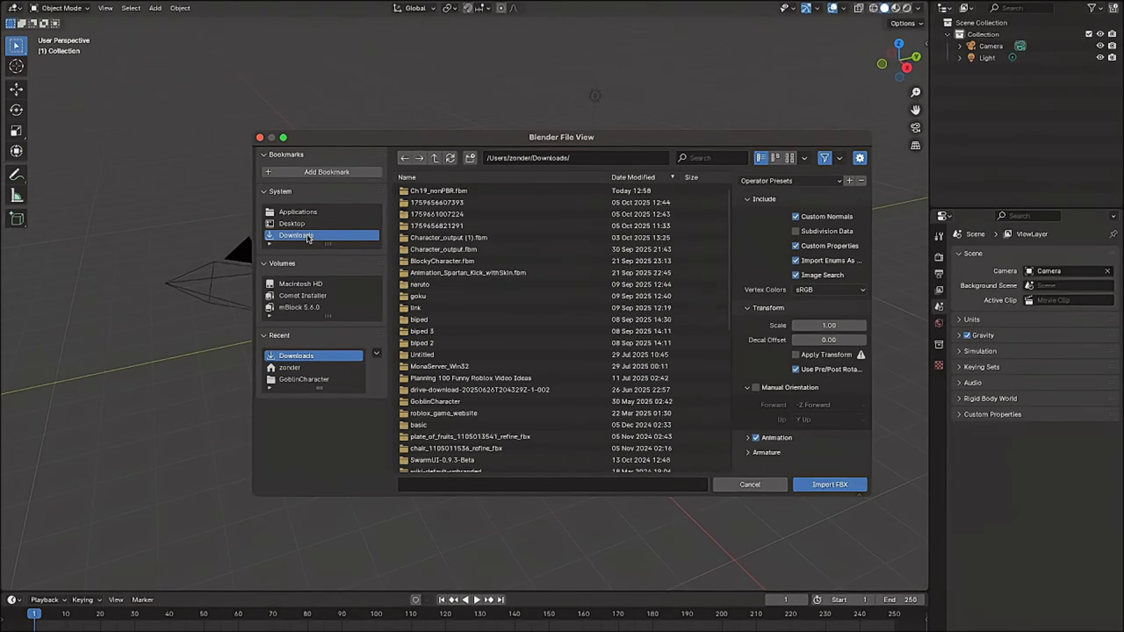
scroll(450, 402, down, 5)
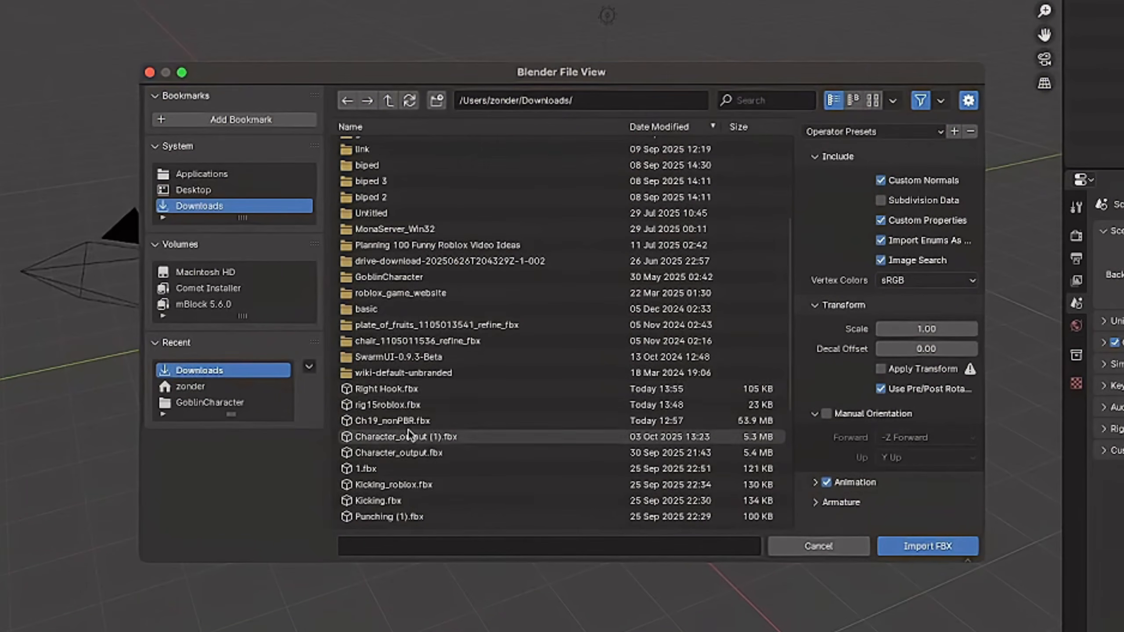
double_click(442, 386)
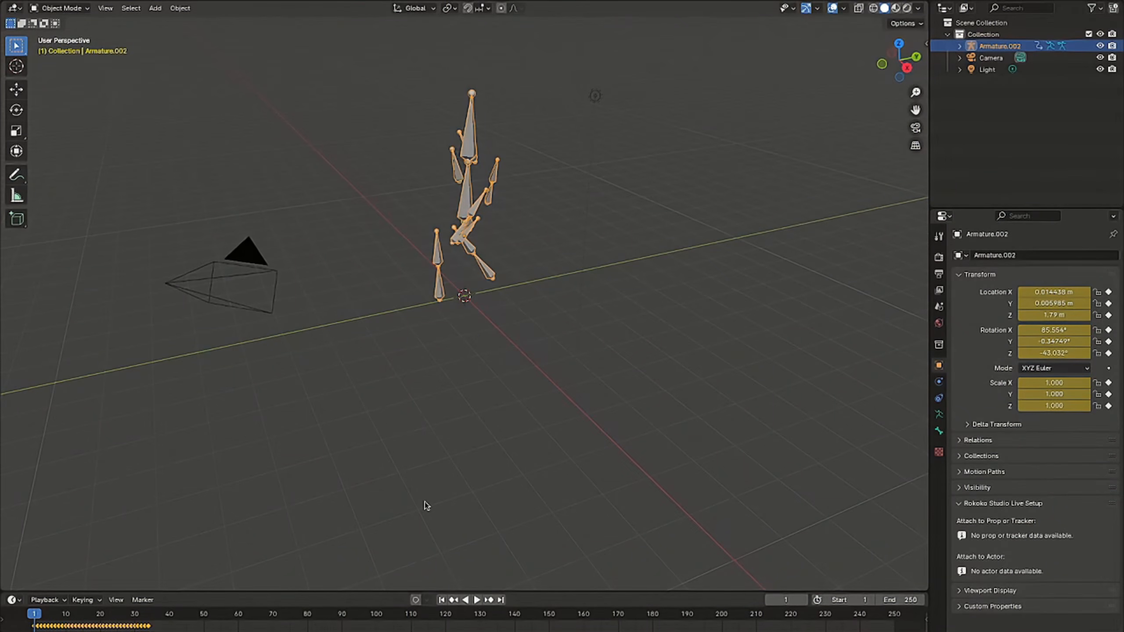
- Enlarge the timeline area, set the animation's end frame to 35 and play the punch to check it
drag(398, 592, 424, 522)
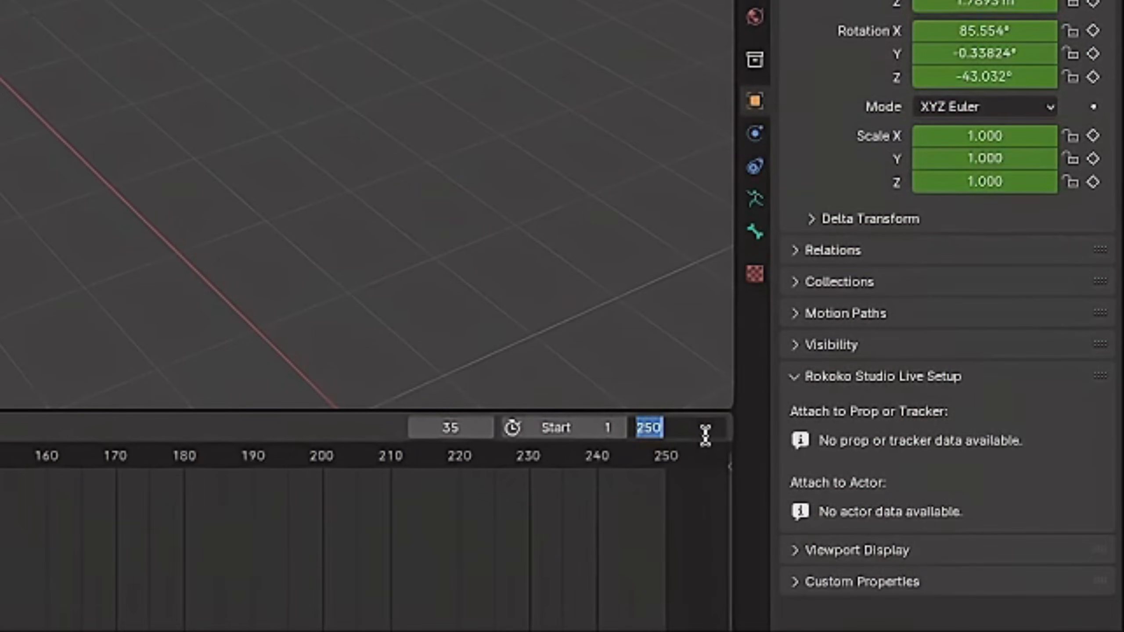
key(Return)
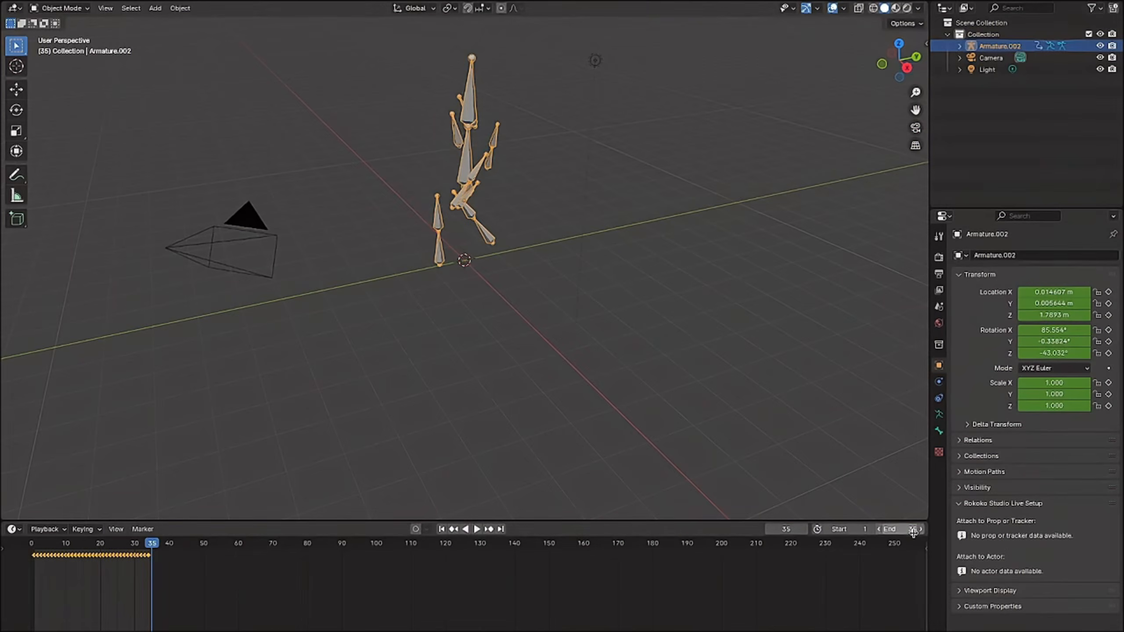
click(423, 350)
key(space)
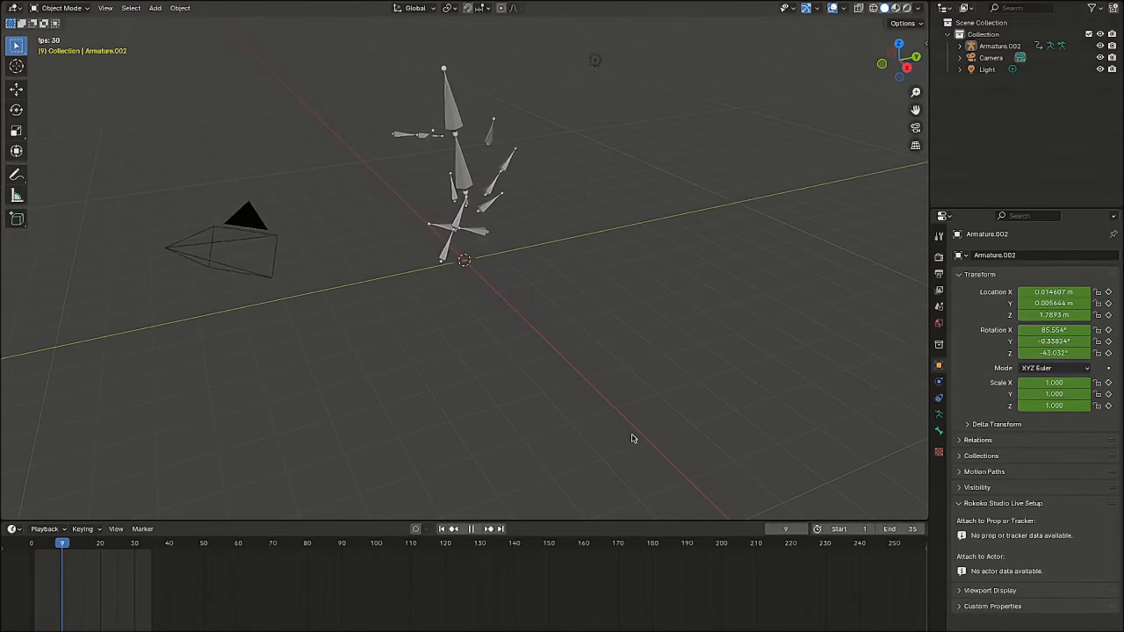
key(Escape)
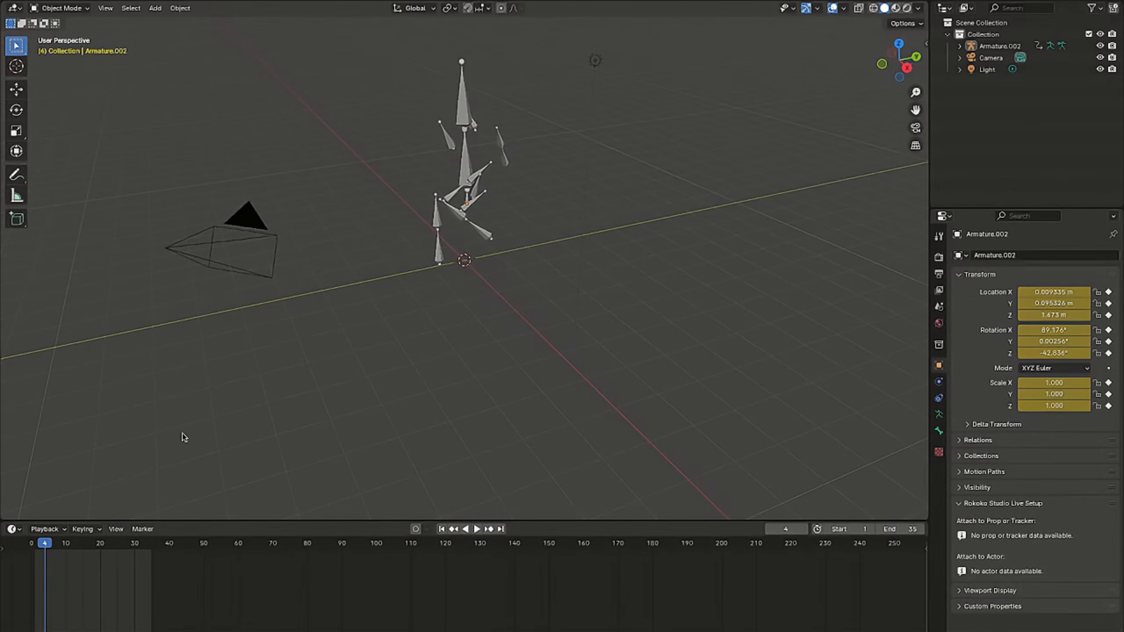
- Select the imported armature and change the timeline area to the Graph Editor
click(468, 128)
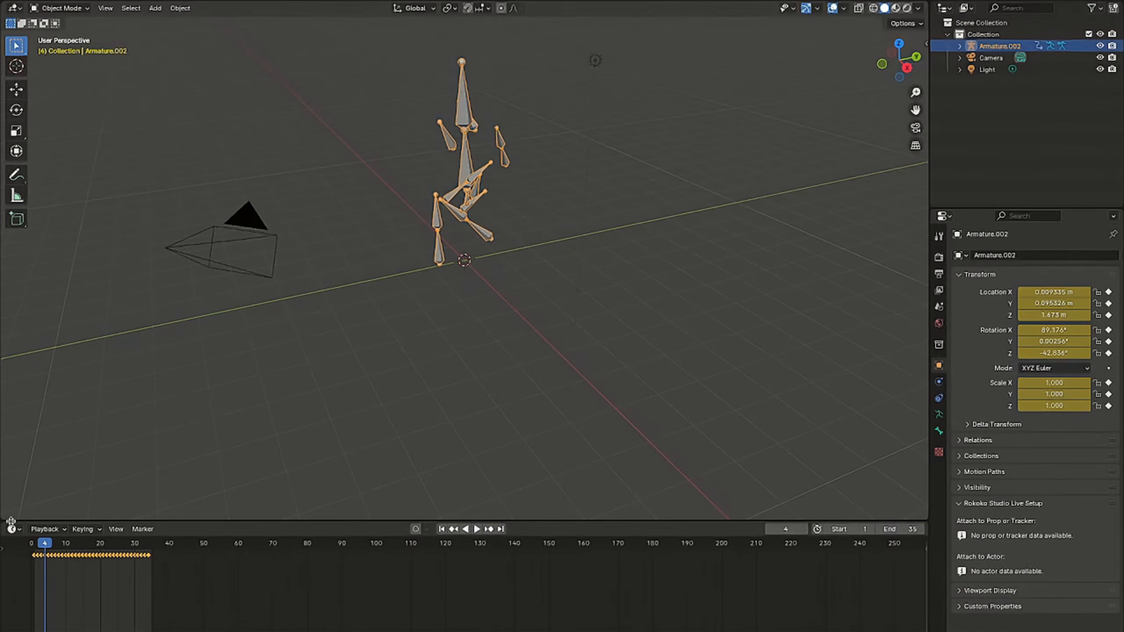
click(11, 530)
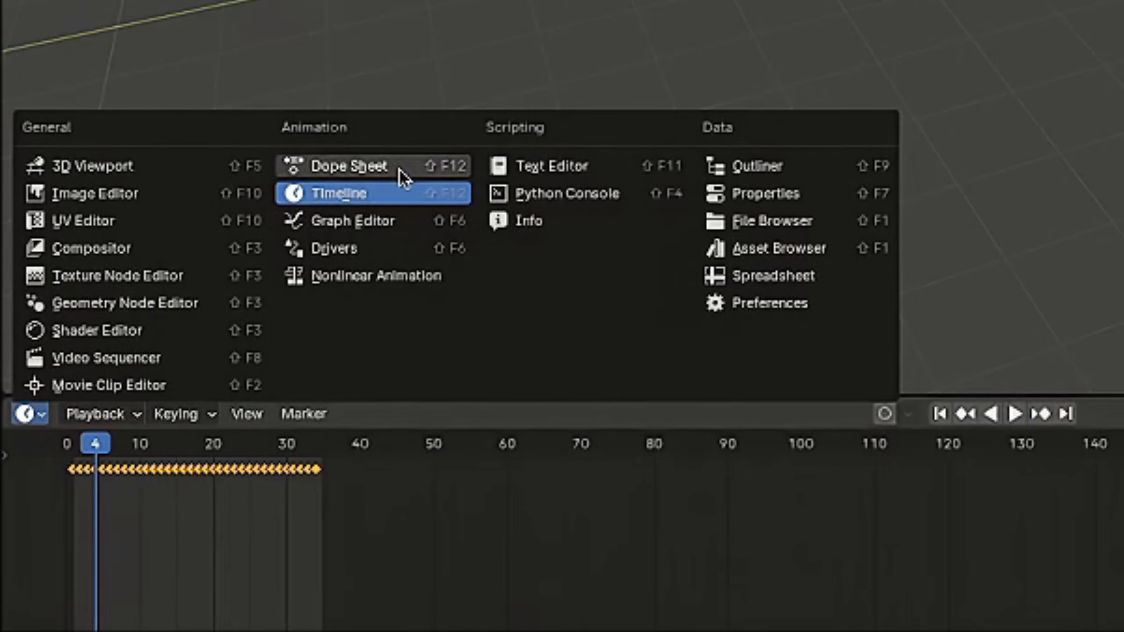
click(346, 221)
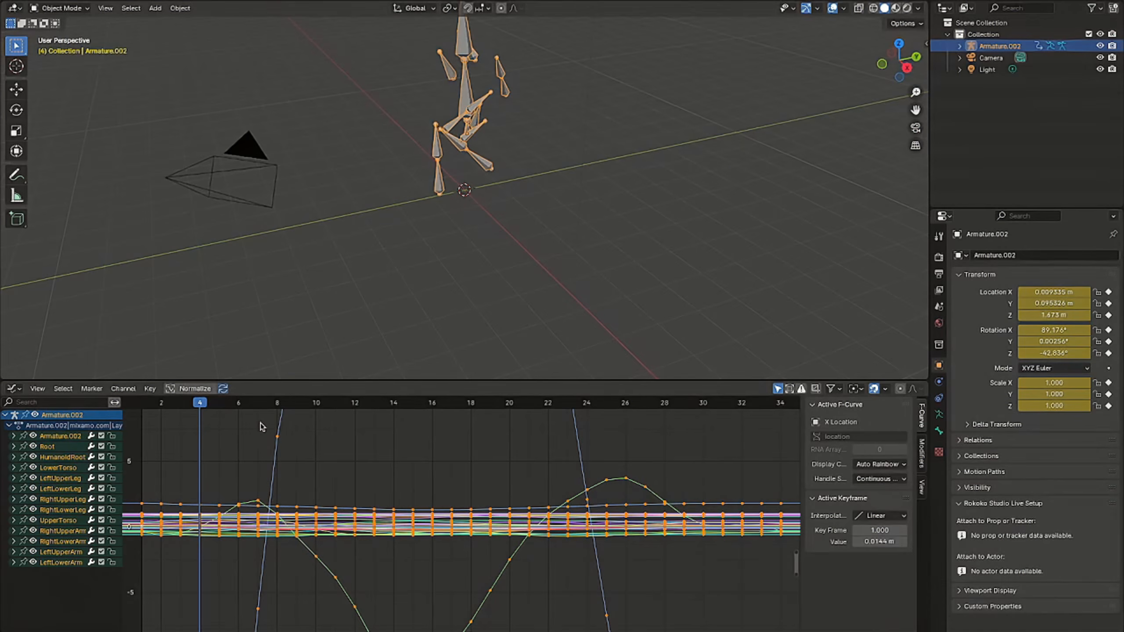
- Delete the X, Y and Z Location channels from the Armature.002 group in the Graph Editor
click(65, 437)
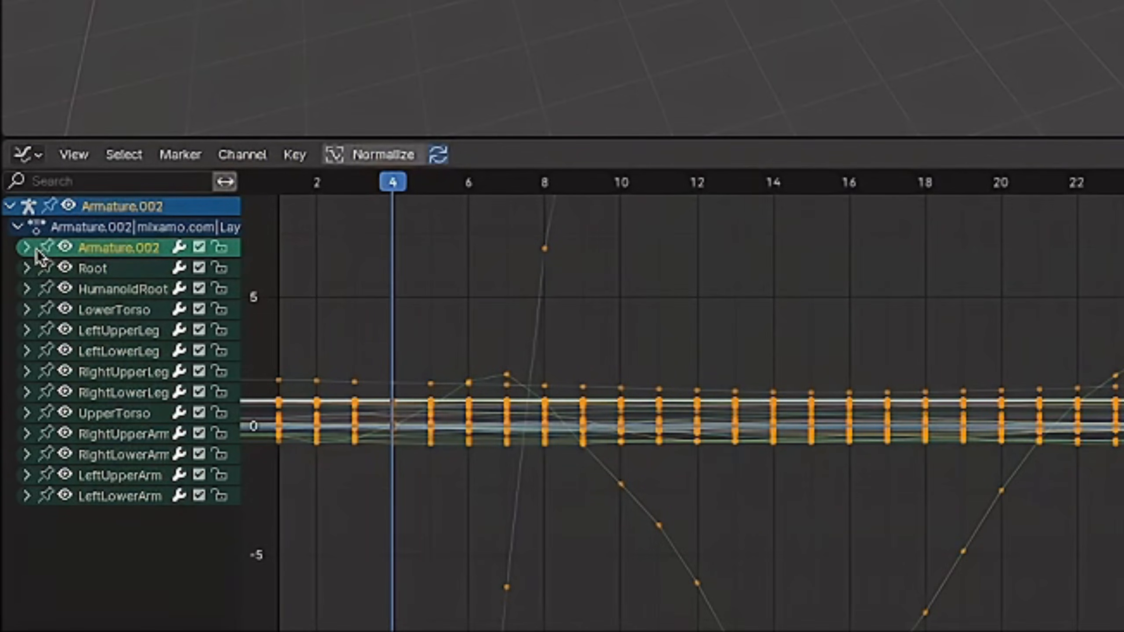
click(27, 247)
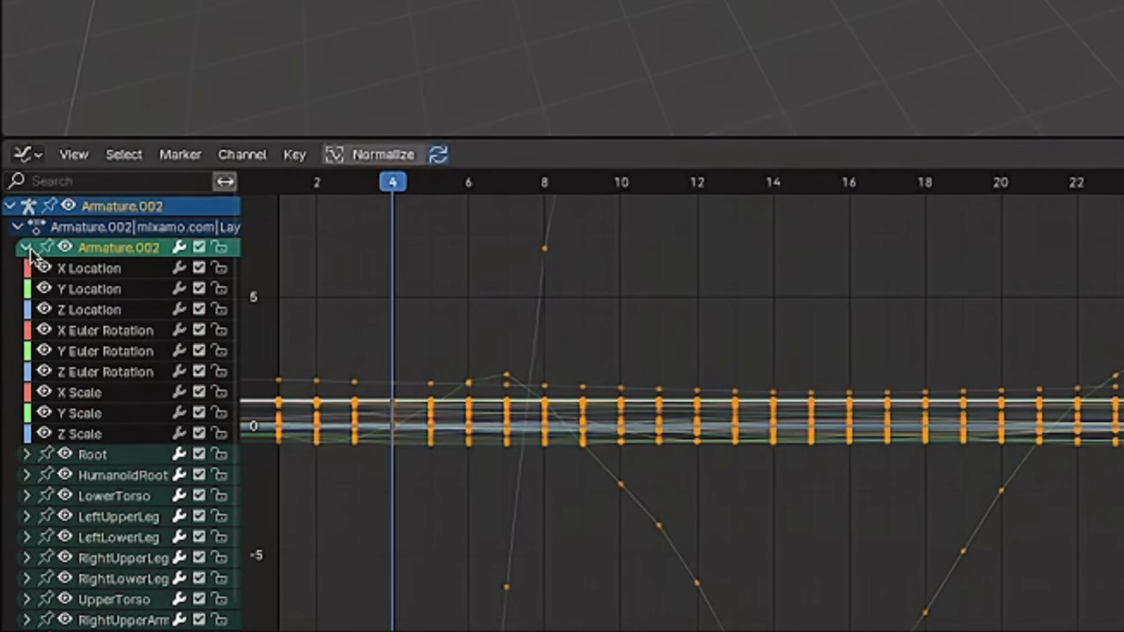
click(123, 271)
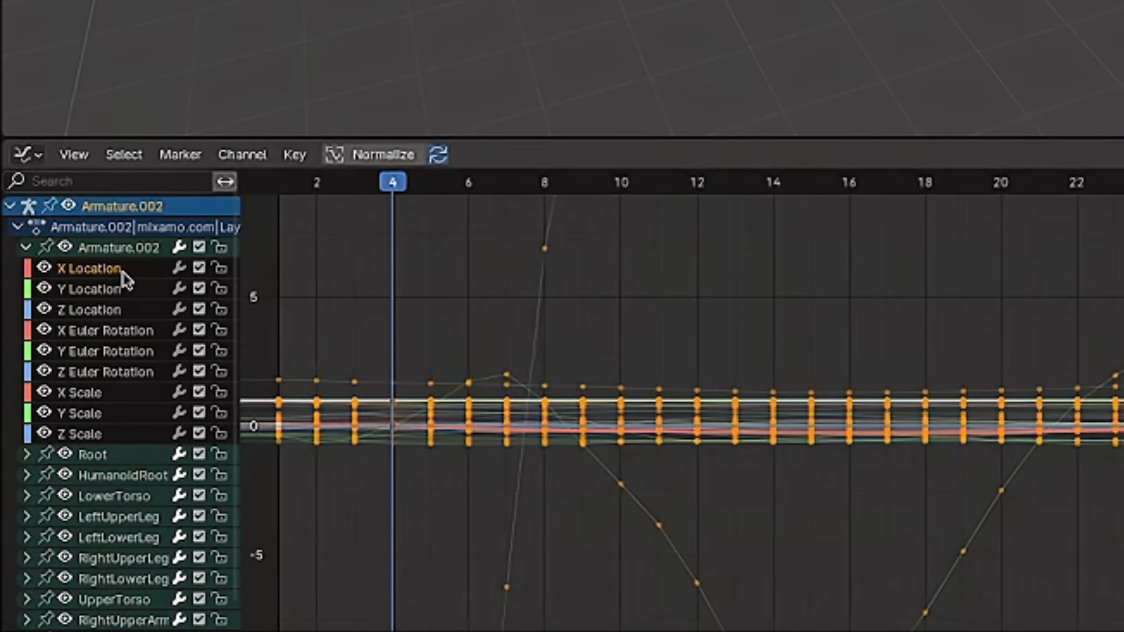
shift+click(114, 308)
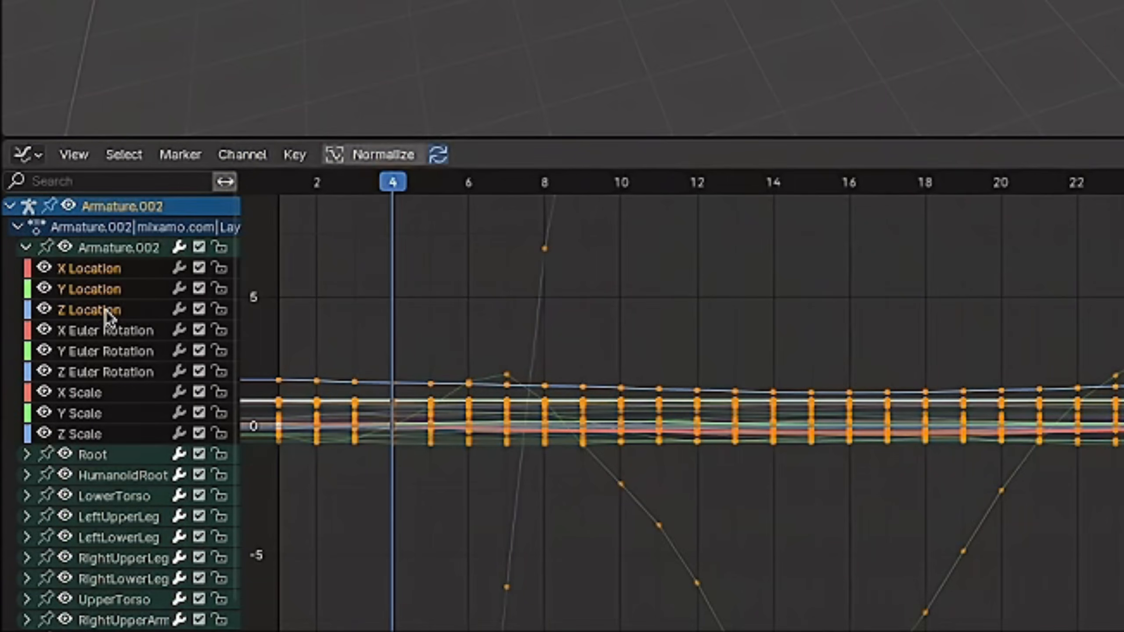
right_click(125, 287)
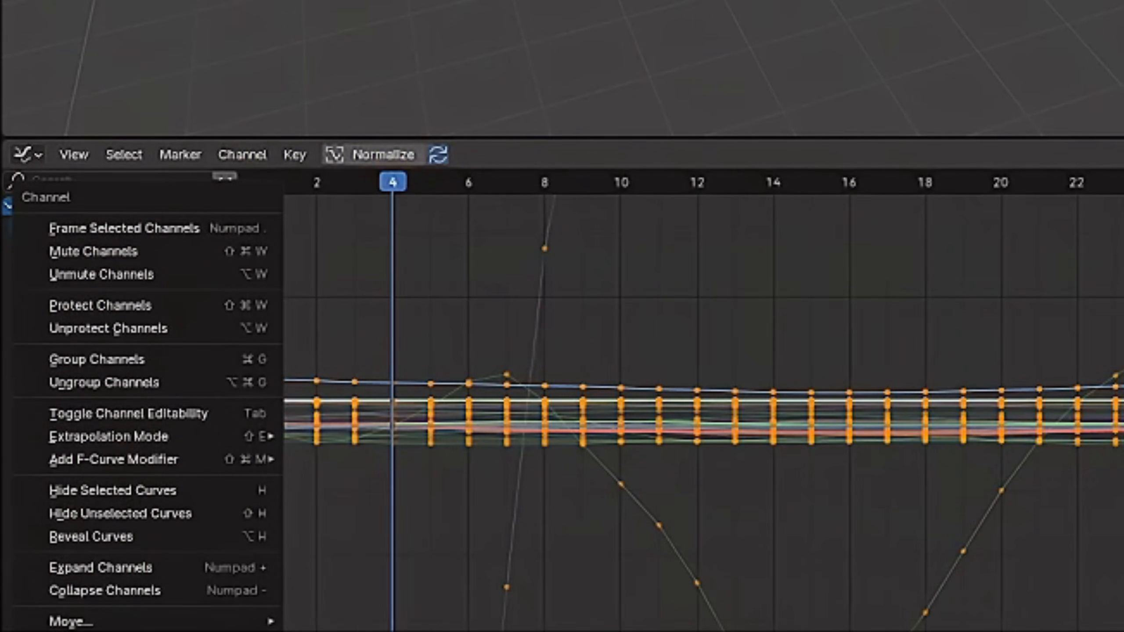
click(128, 631)
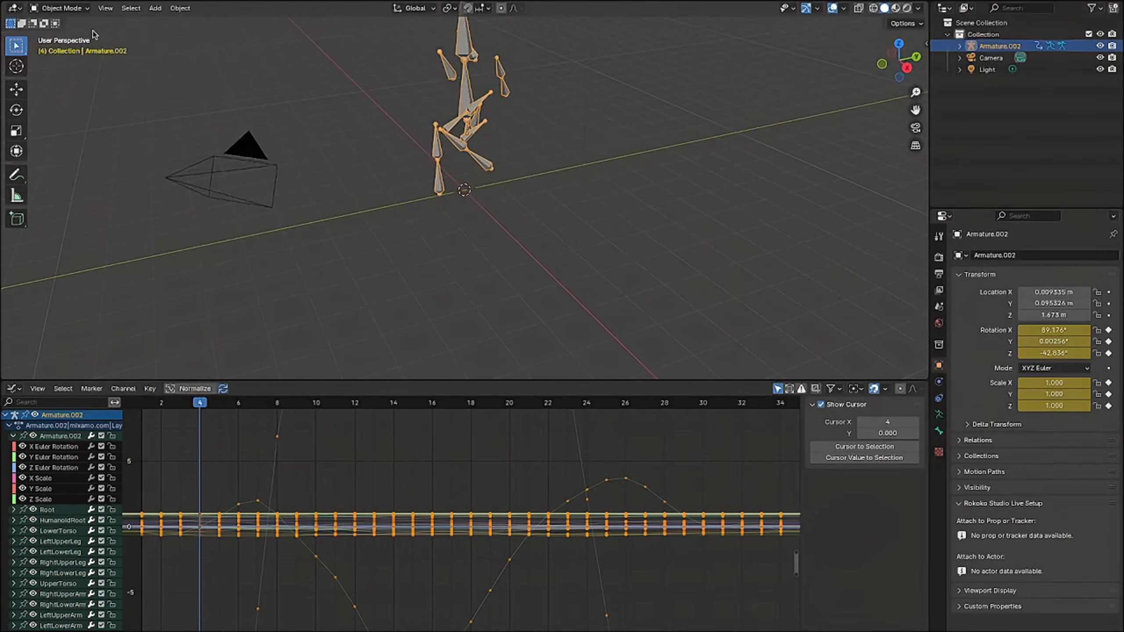
- Start an FBX export to the Downloads folder and name the file Right Hook_fixed.fbx, based on the existing Right Hook.fbx name
key(F4)
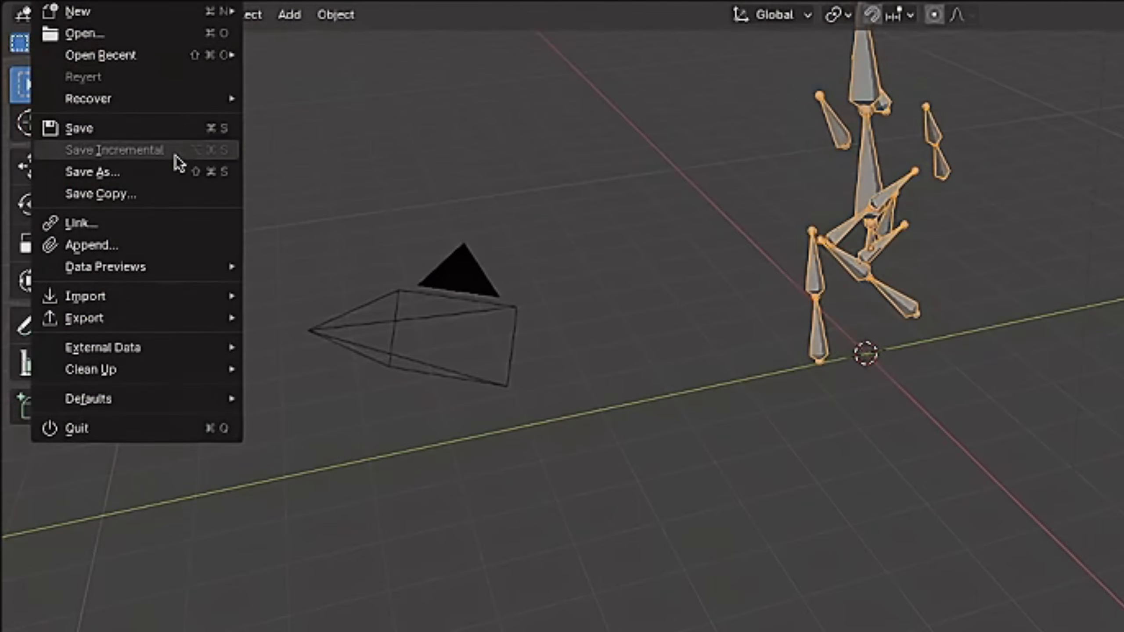
mouse_move(149, 326)
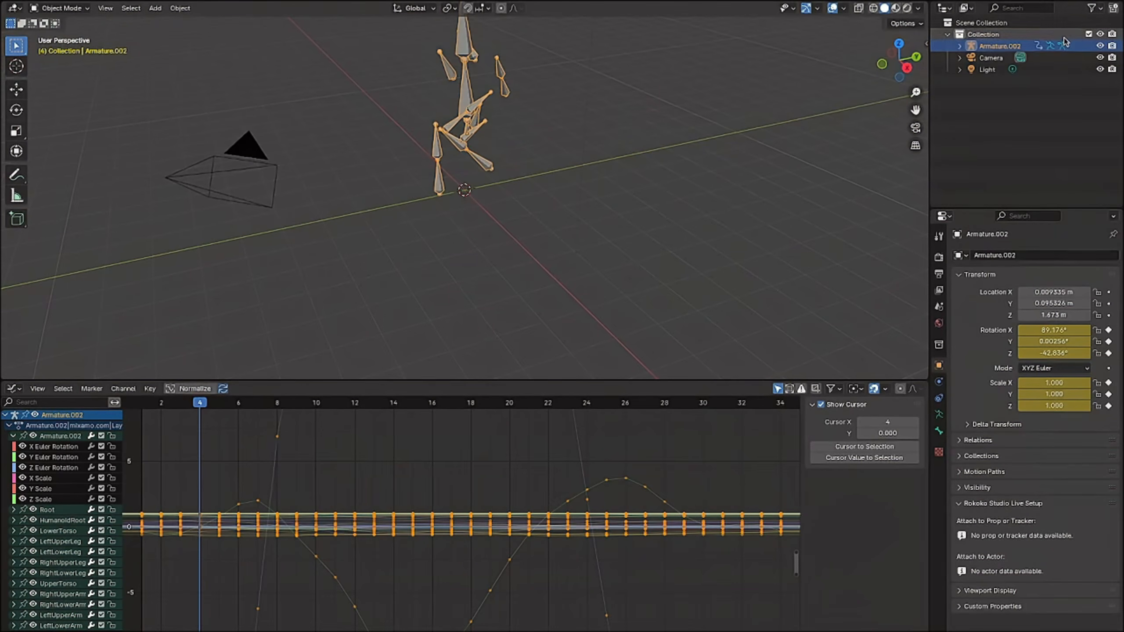
click(27, 0)
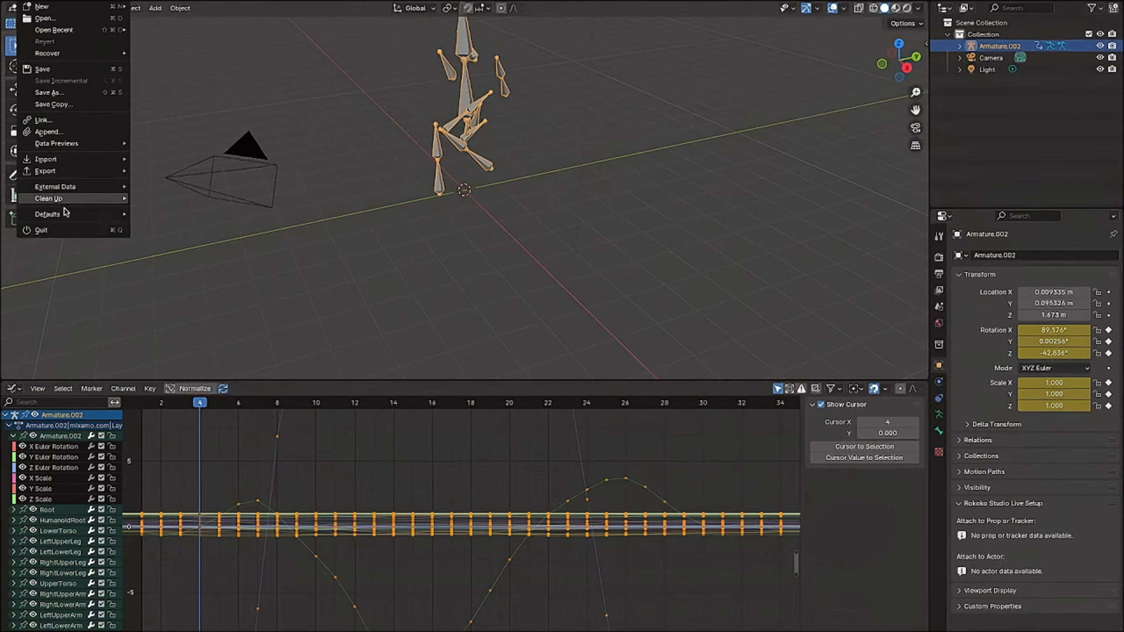
mouse_move(98, 174)
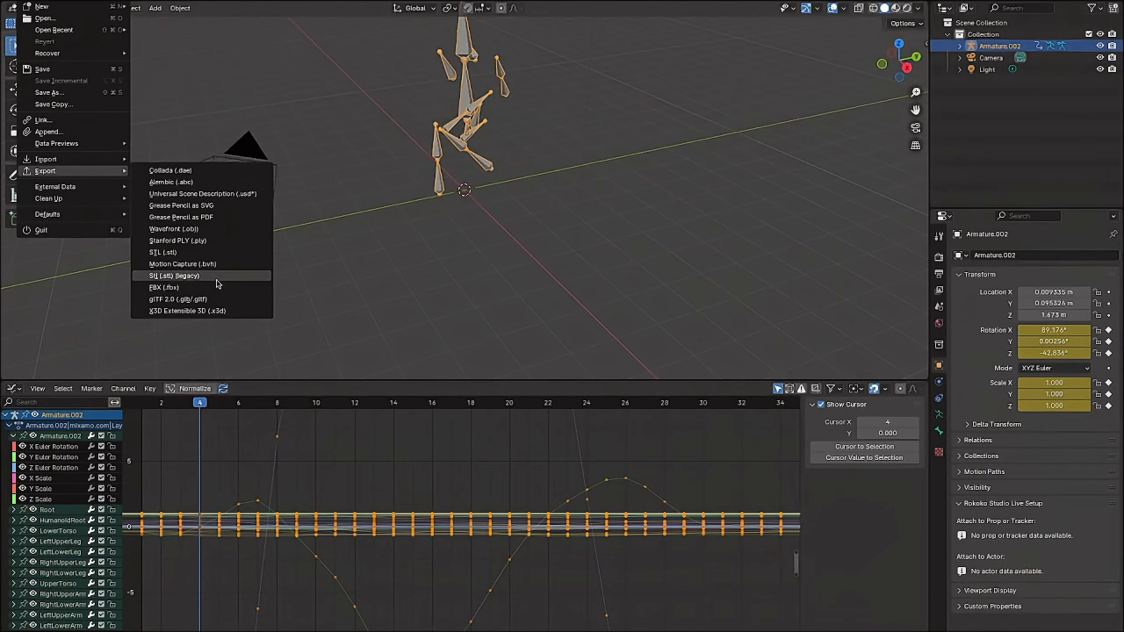
click(208, 287)
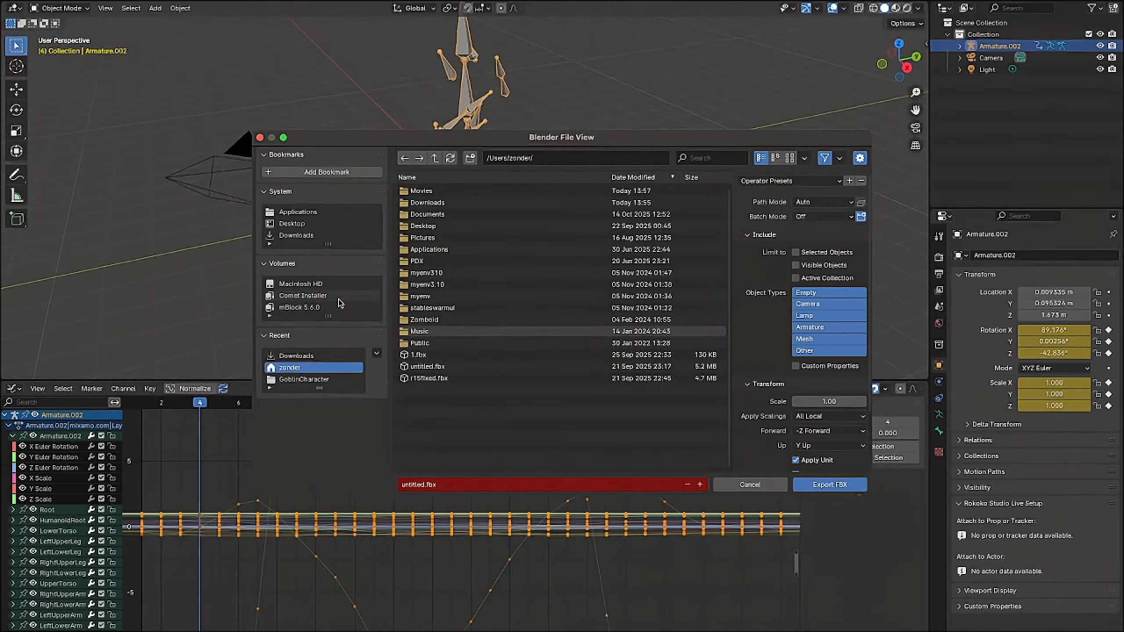
click(296, 235)
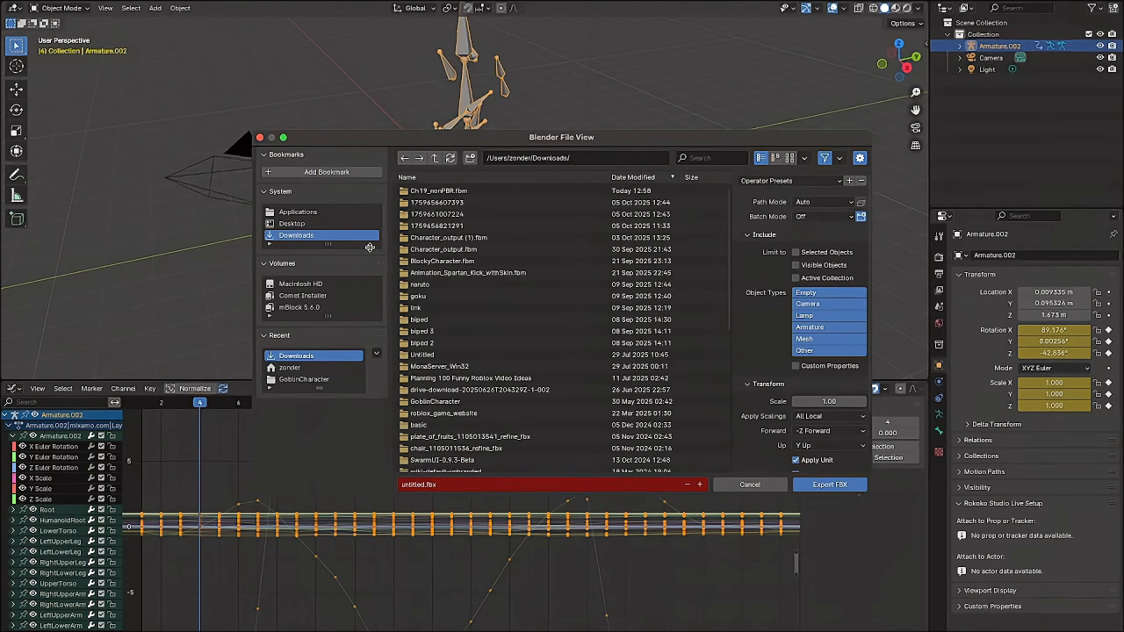
scroll(442, 319, down, 5)
click(434, 314)
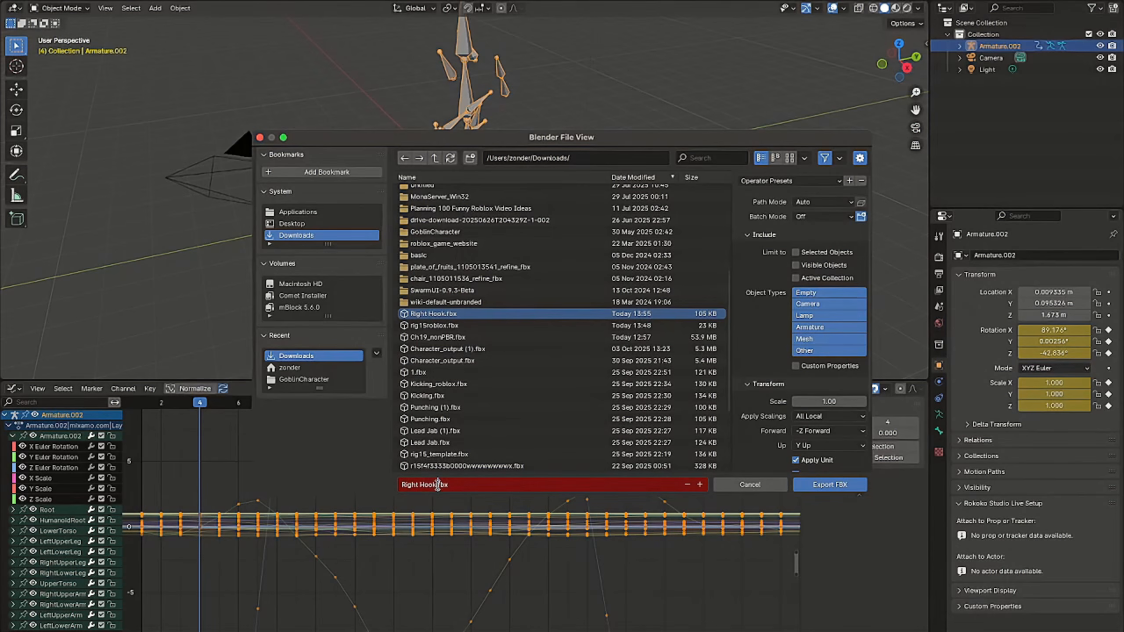
text(_fixed)
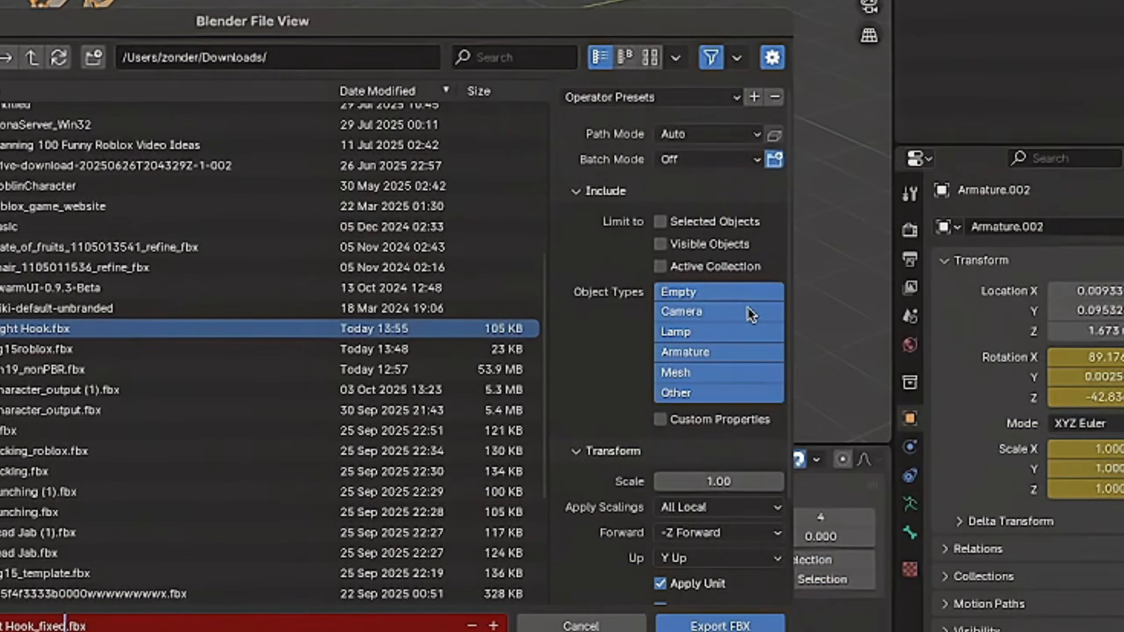
- Limit the exported object types to Armature, turn off Add Leaf Bones and export the FBX
click(696, 355)
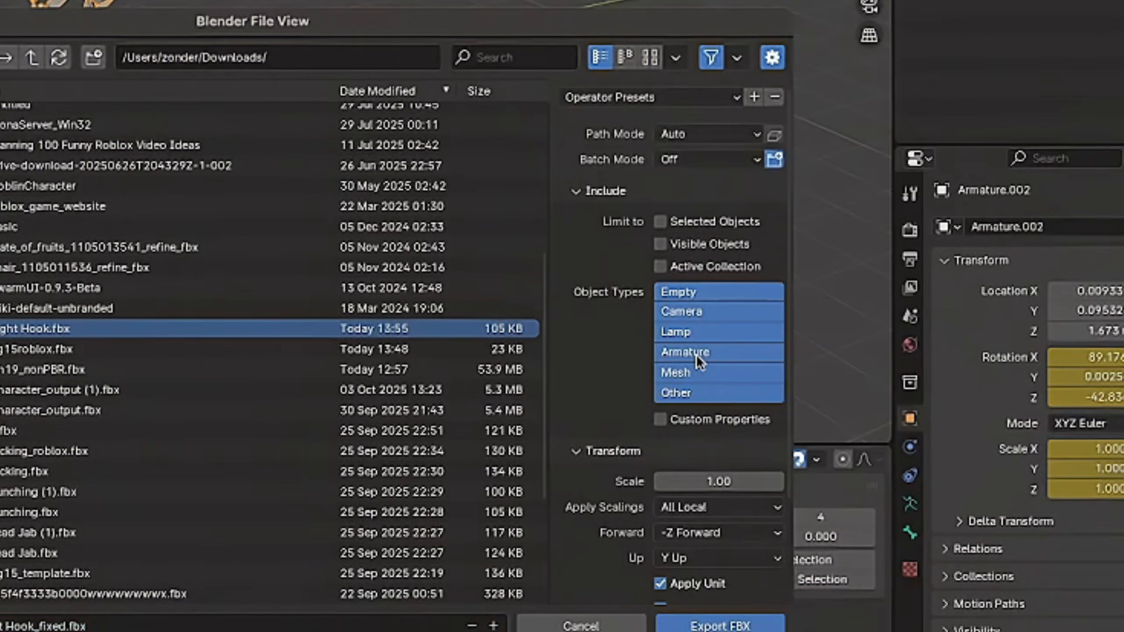
click(684, 355)
scroll(713, 345, down, 5)
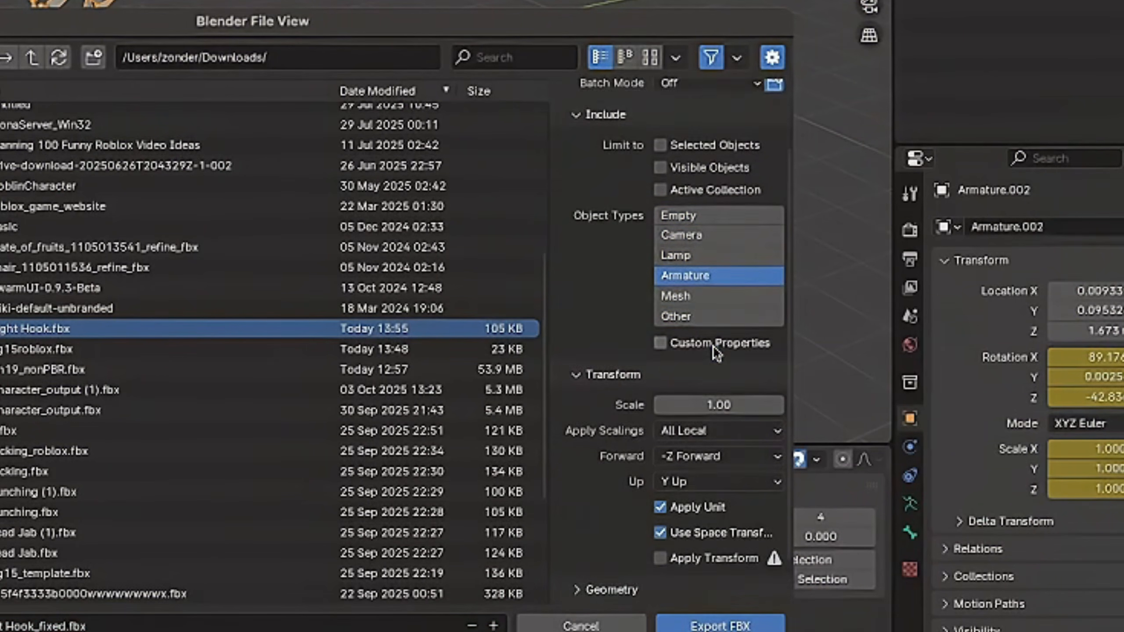
click(648, 562)
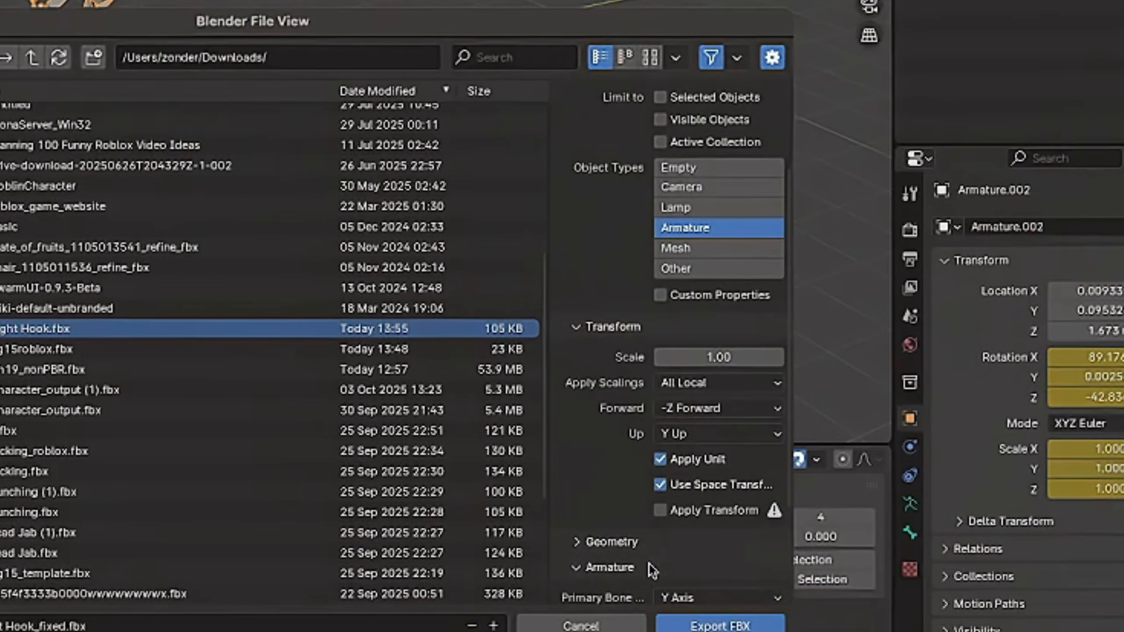
scroll(648, 562, down, 5)
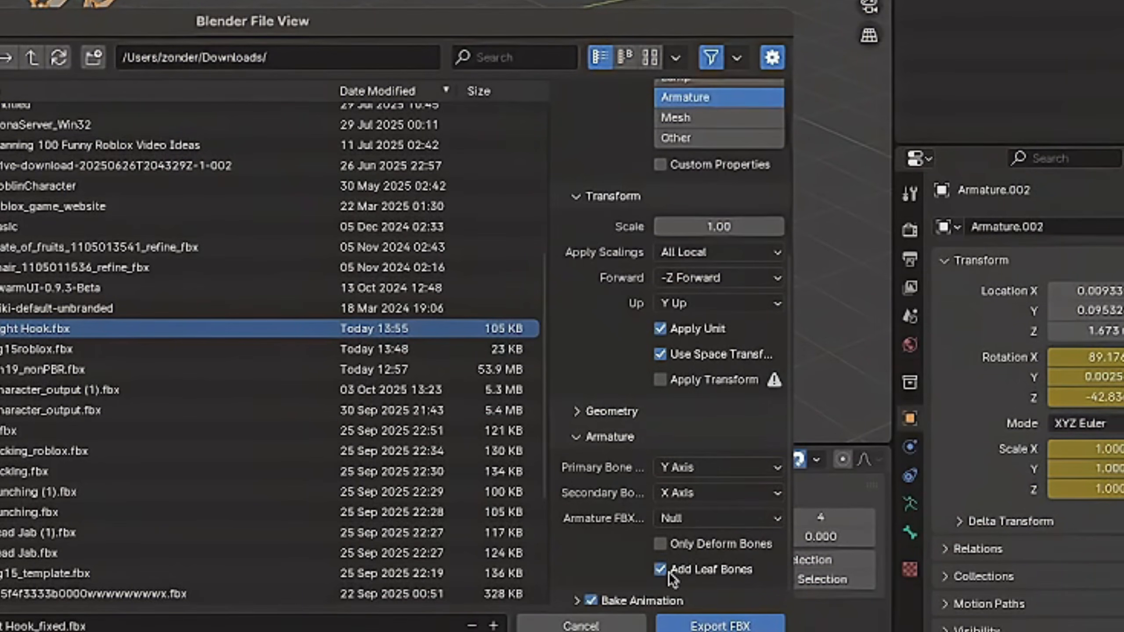
click(664, 571)
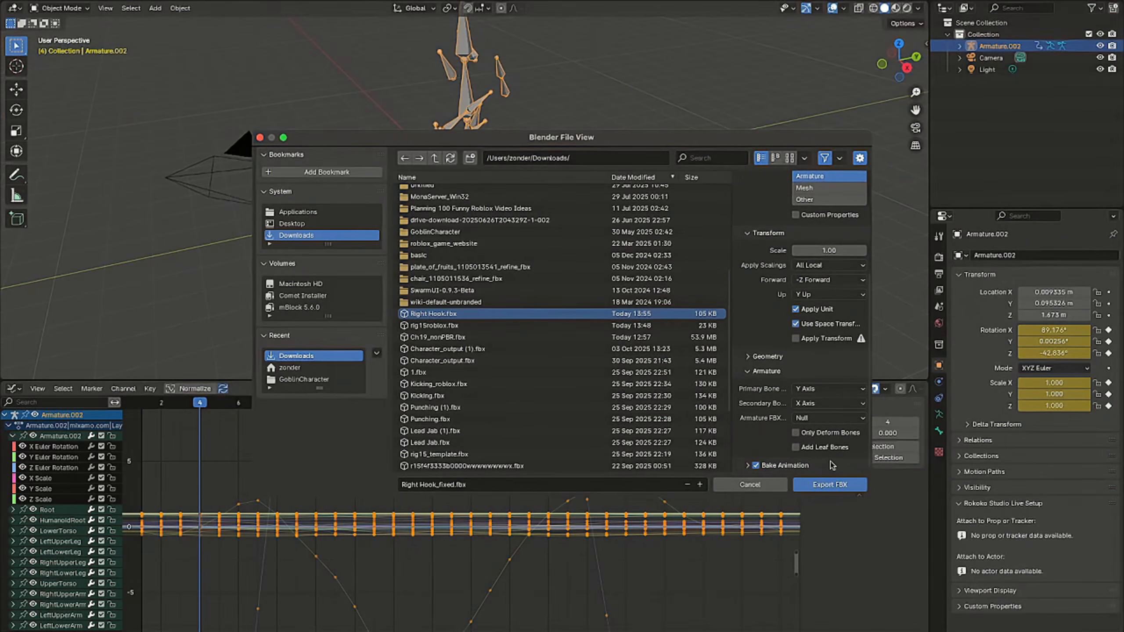
click(824, 486)
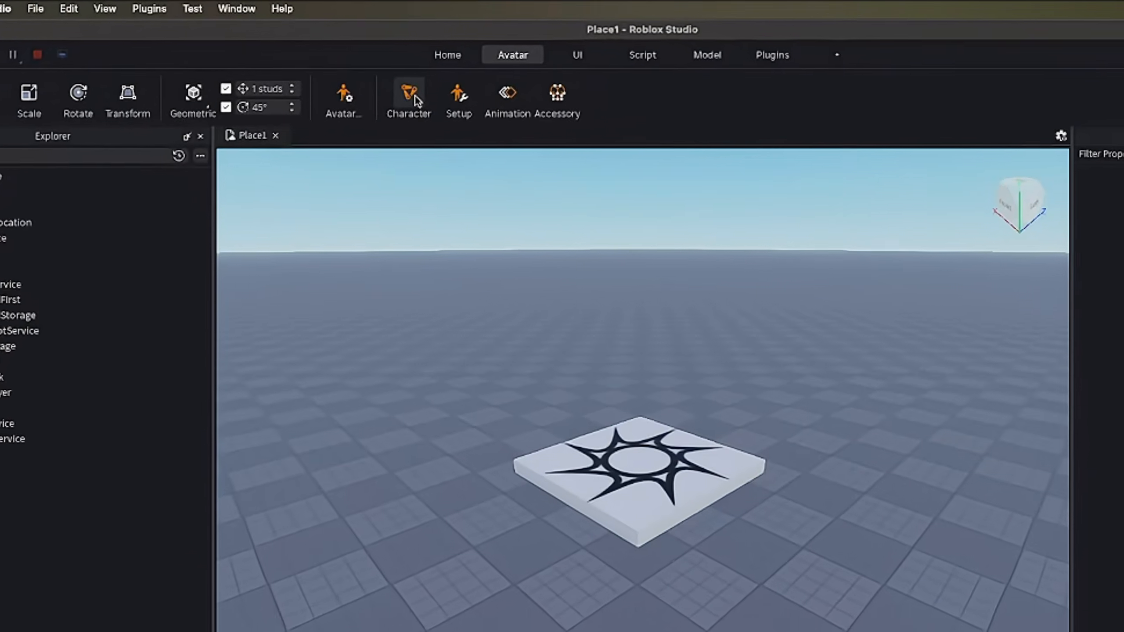
- In Roblox Studio, generate a masculine R15 Block Avatar rig and move it off the spawn location onto the baseplate
click(430, 113)
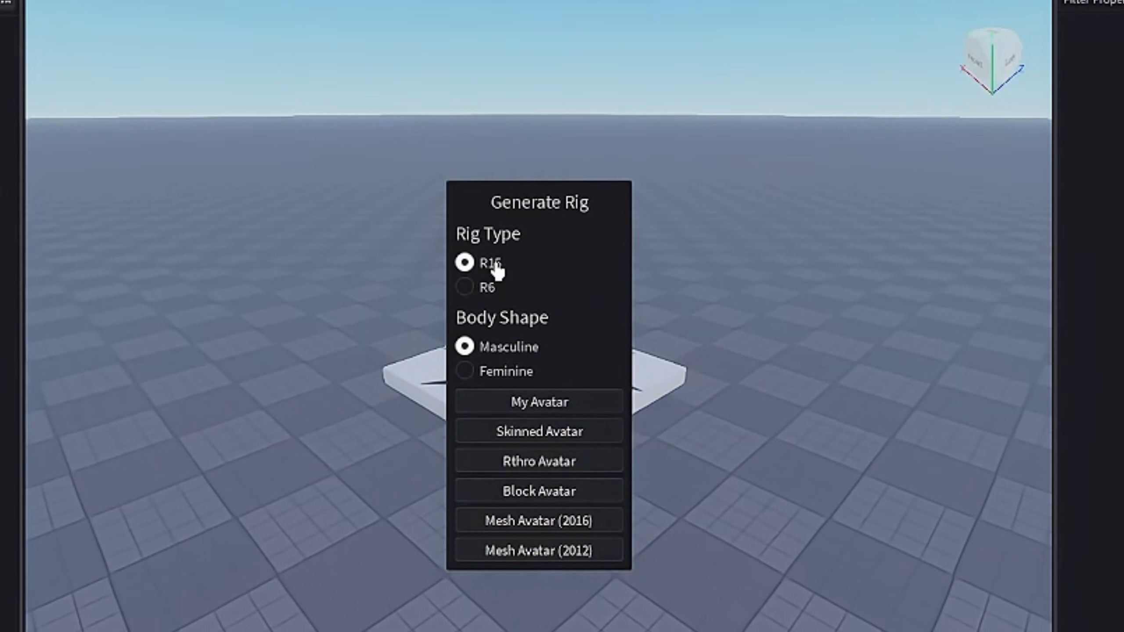
click(553, 491)
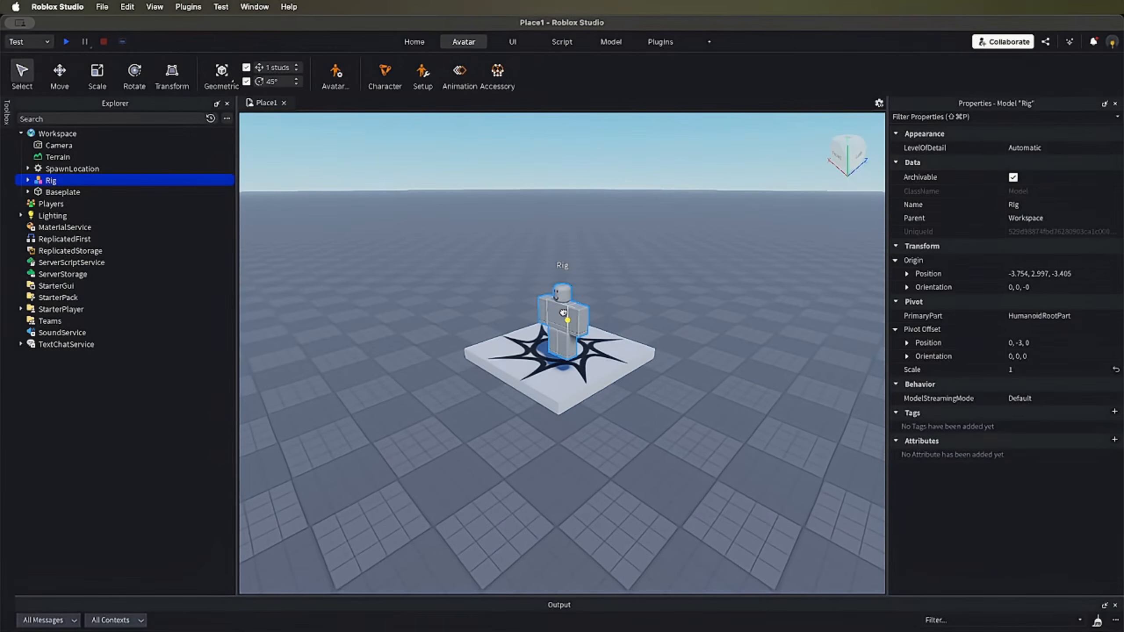
drag(563, 312, 677, 416)
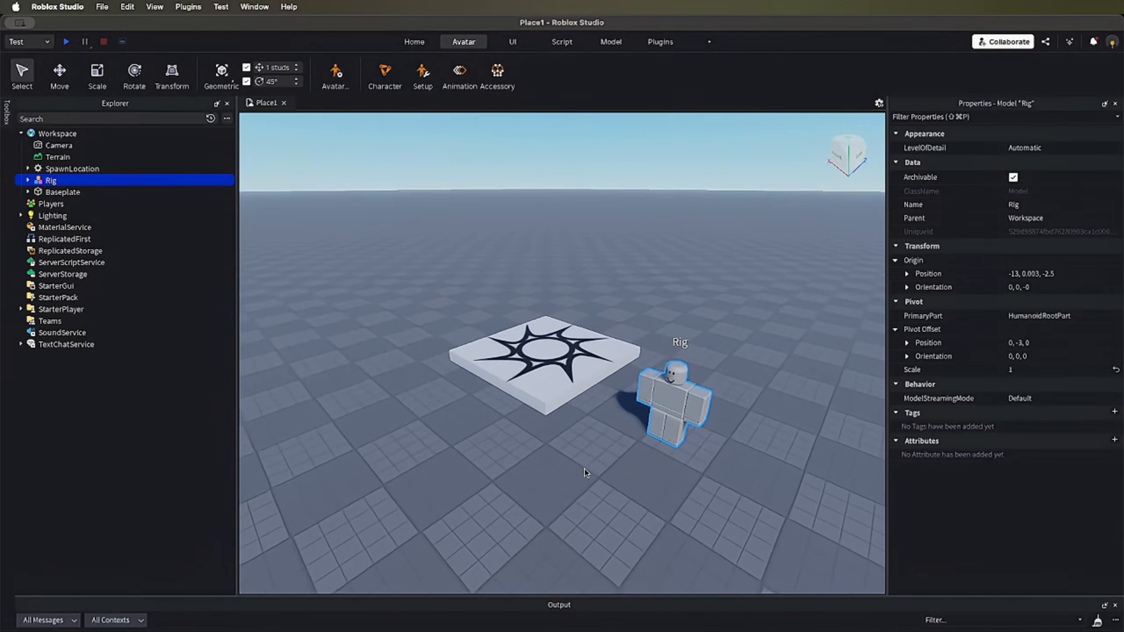
key(a)
right_drag(586, 473, 586, 473)
key(w)
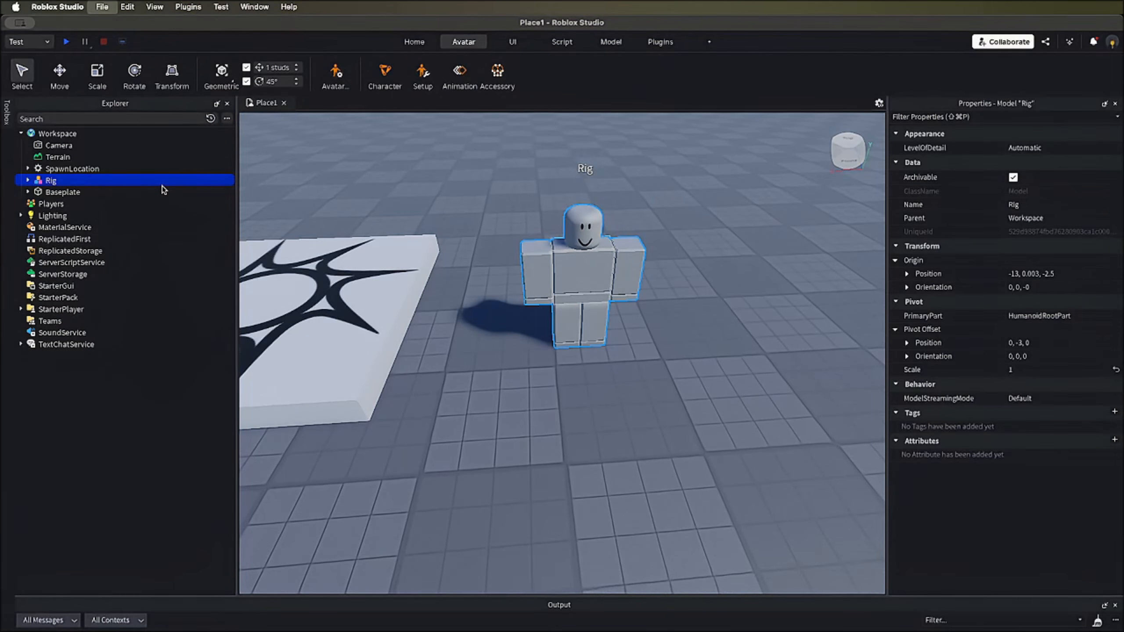
- Save the place to Roblox as Untitled Game with the default settings and close the save dialog
key(super+s)
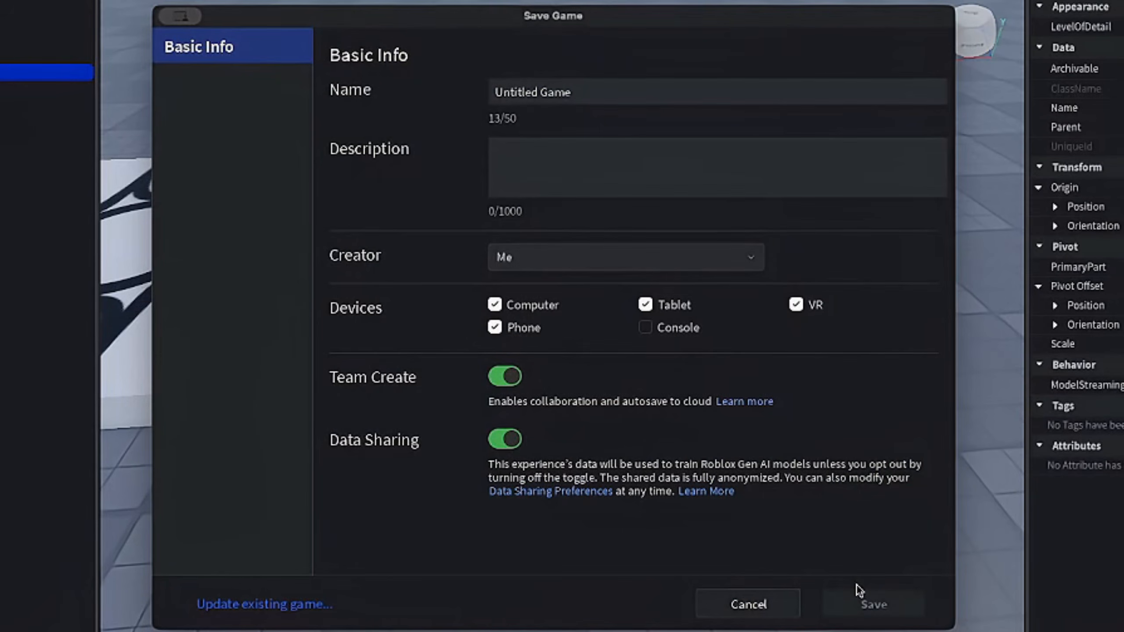
click(858, 590)
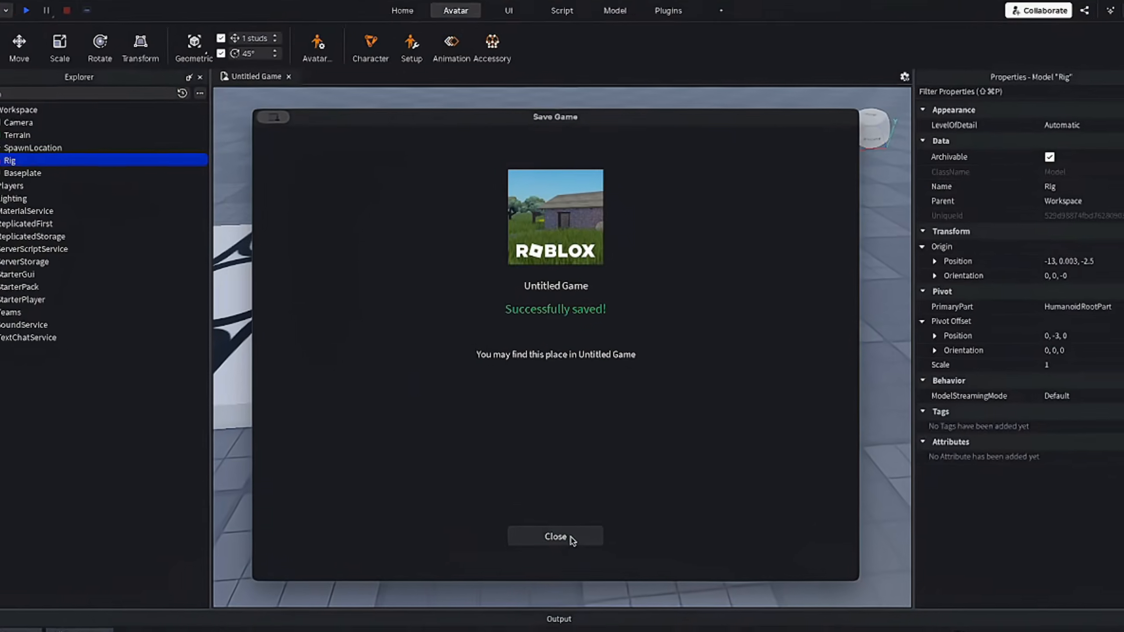
click(571, 538)
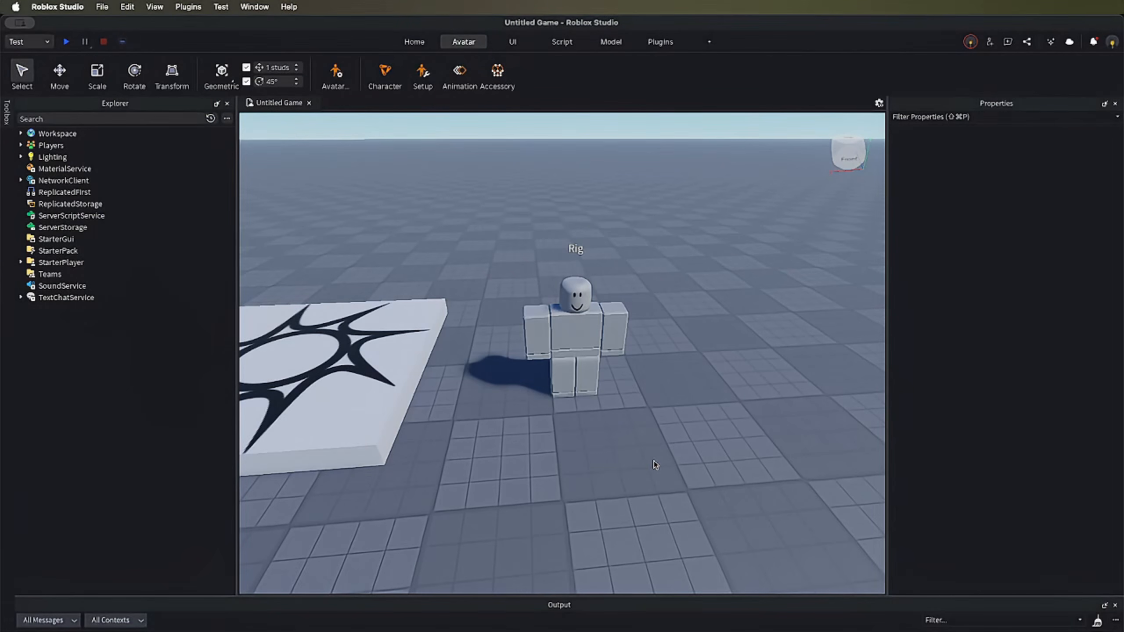
- Open the Animation Editor for the block rig and import Right Hook_fixed.fbx from the Downloads folder as an FBX animation
click(576, 335)
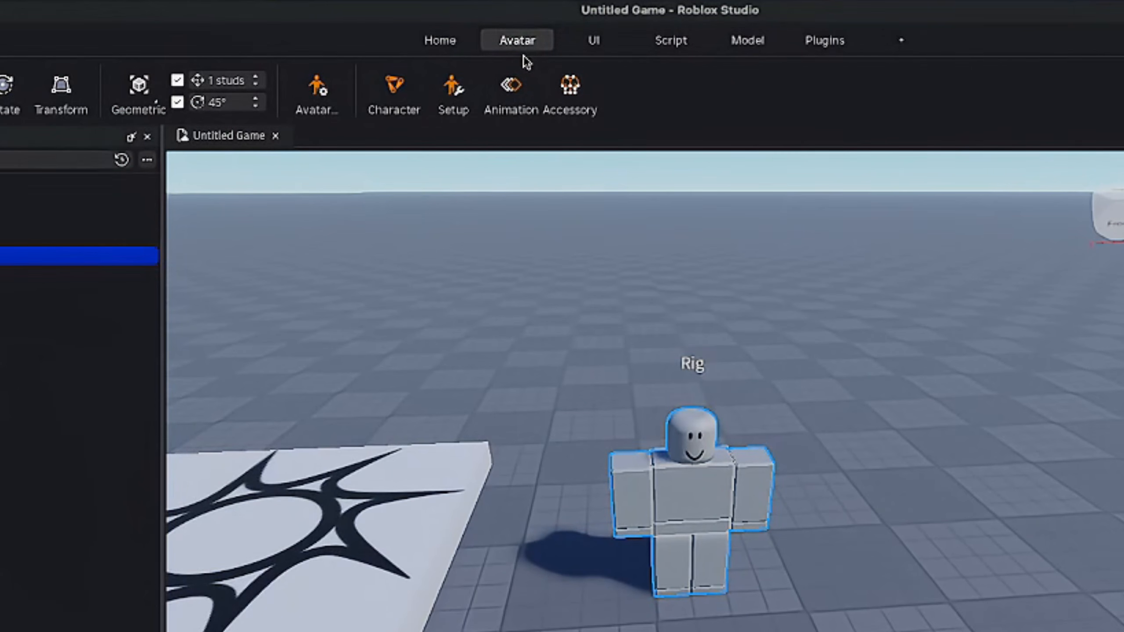
click(506, 95)
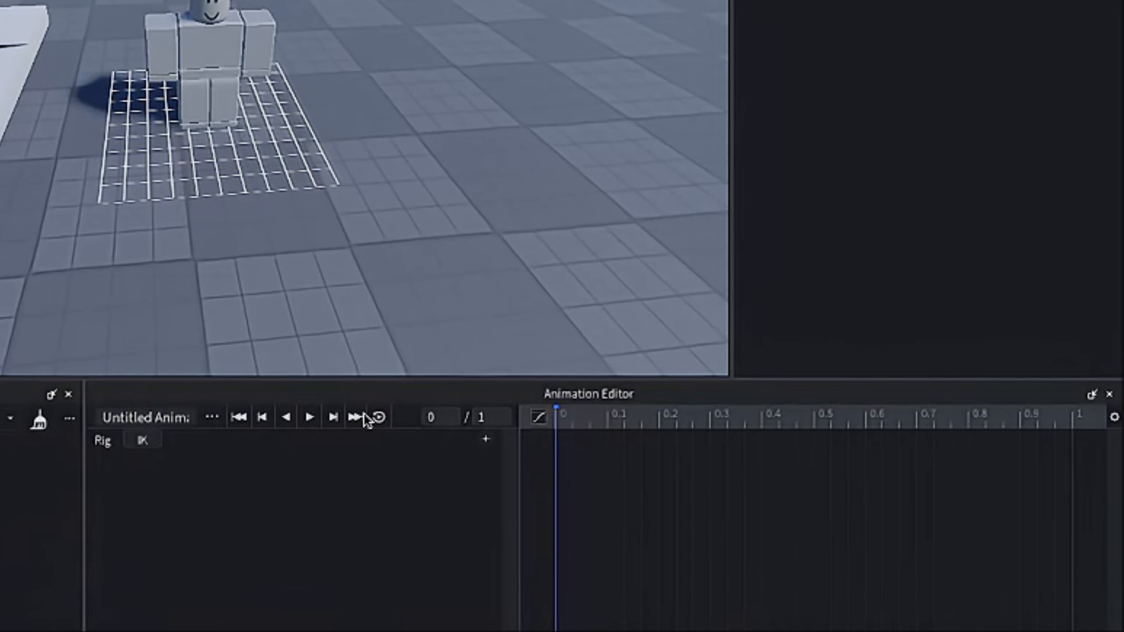
click(214, 419)
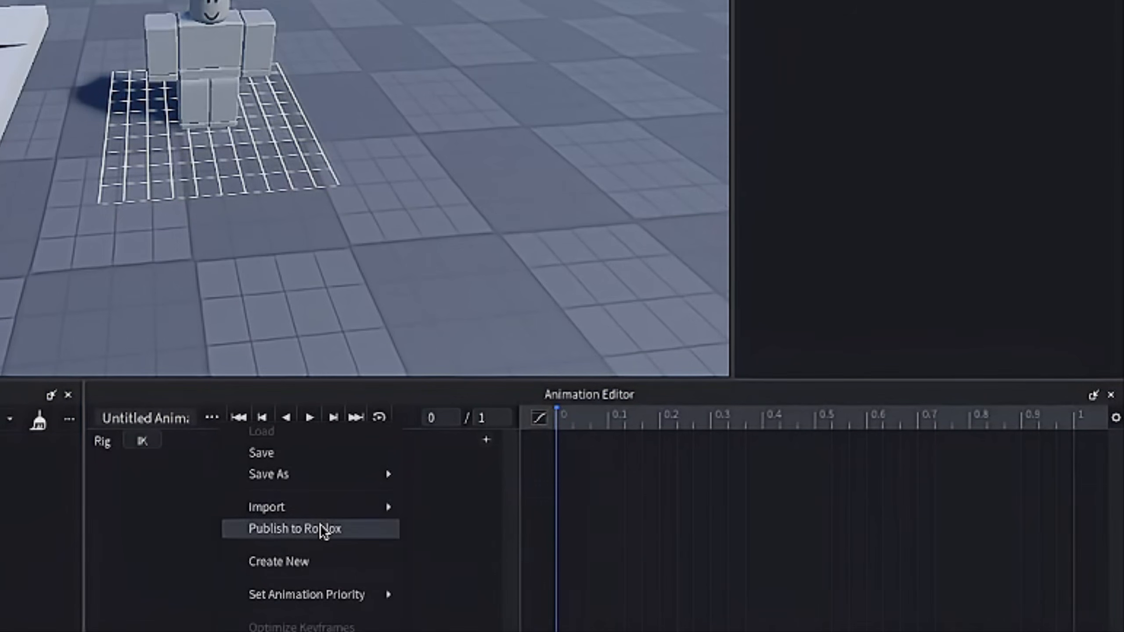
mouse_move(336, 511)
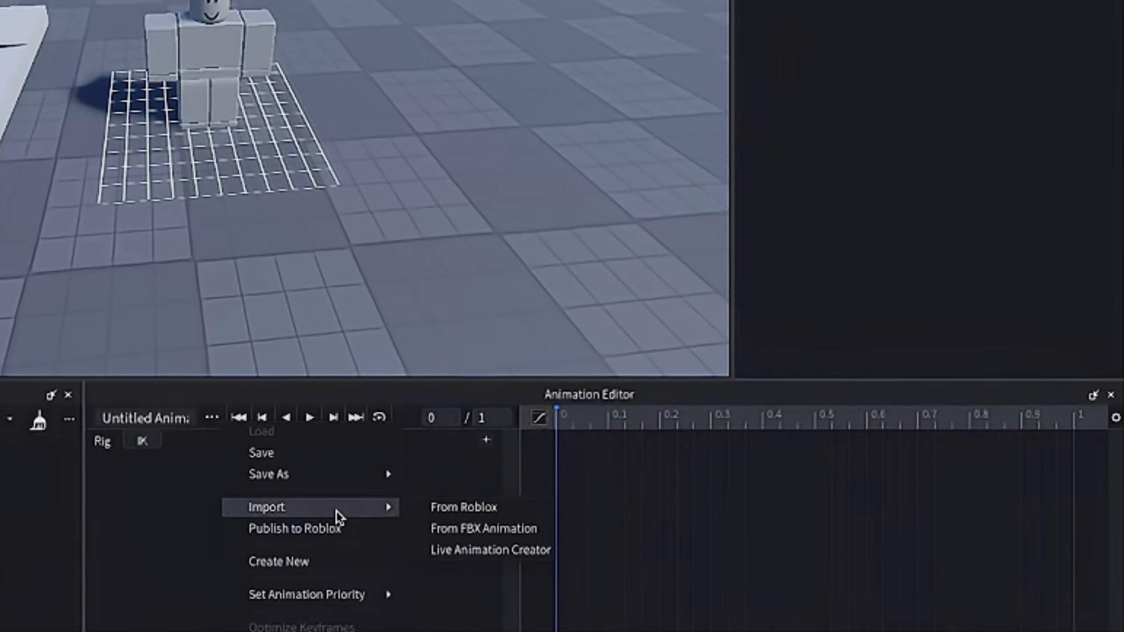
click(502, 528)
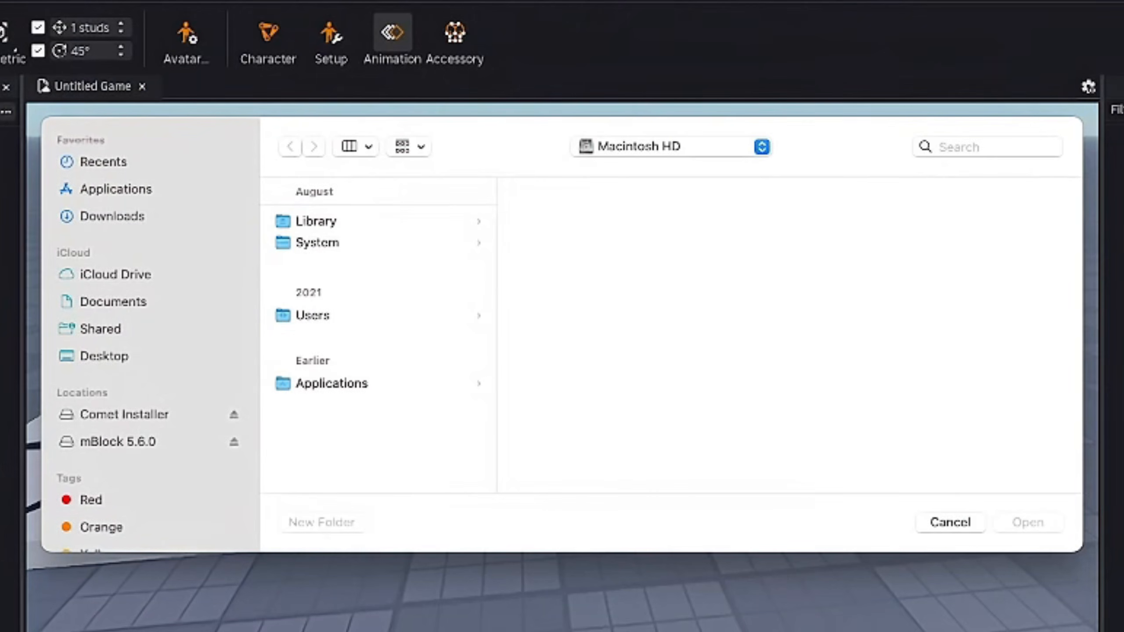
click(105, 208)
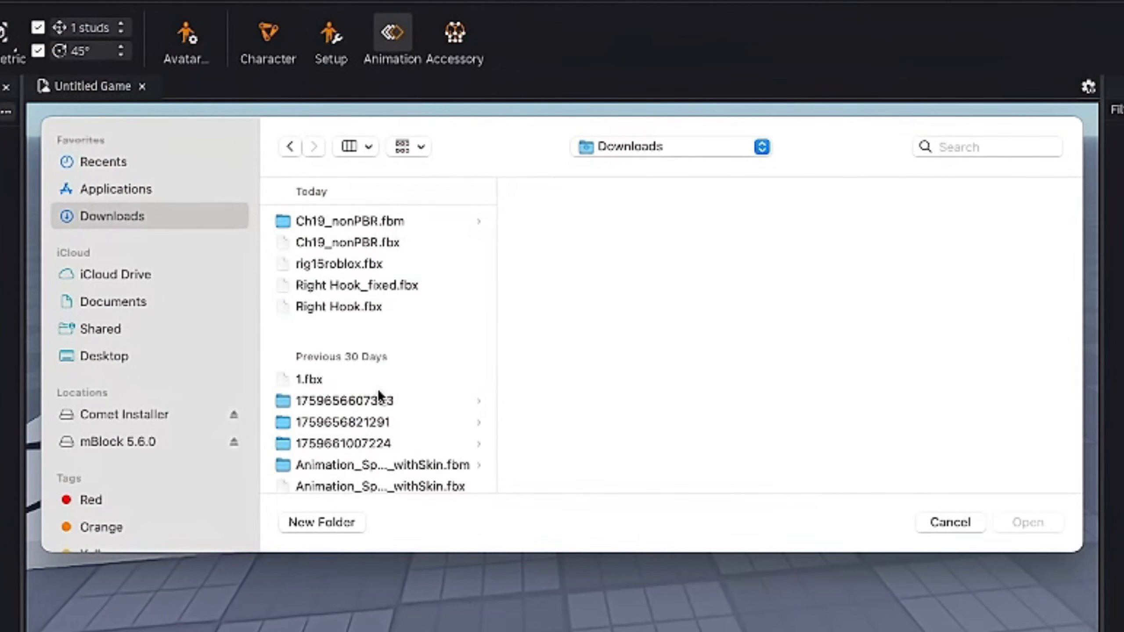
click(403, 285)
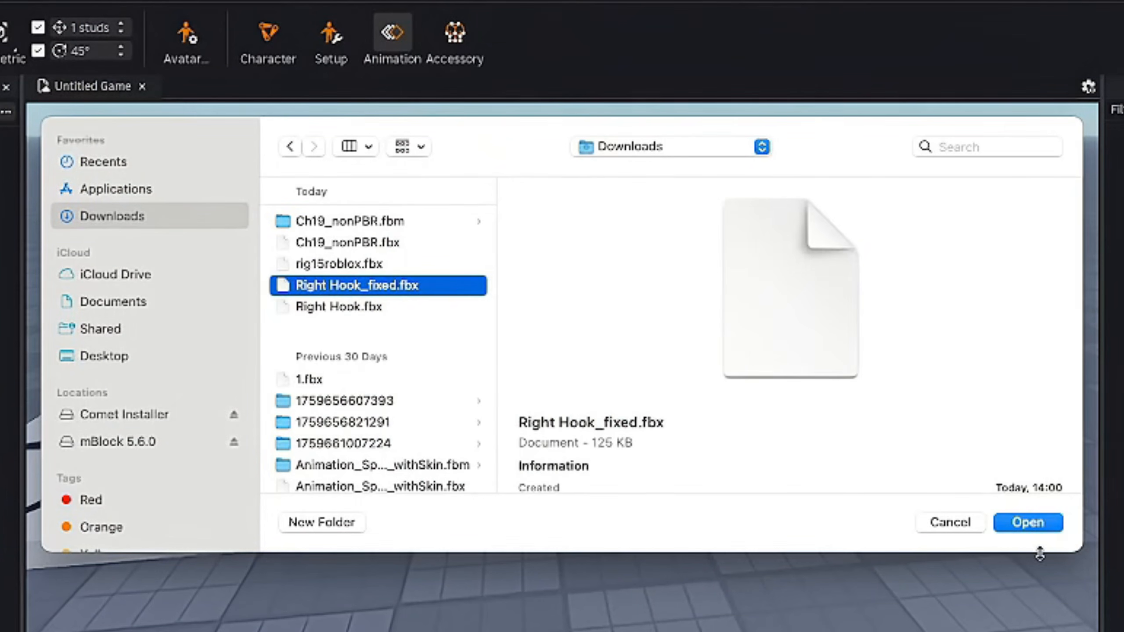
click(1042, 522)
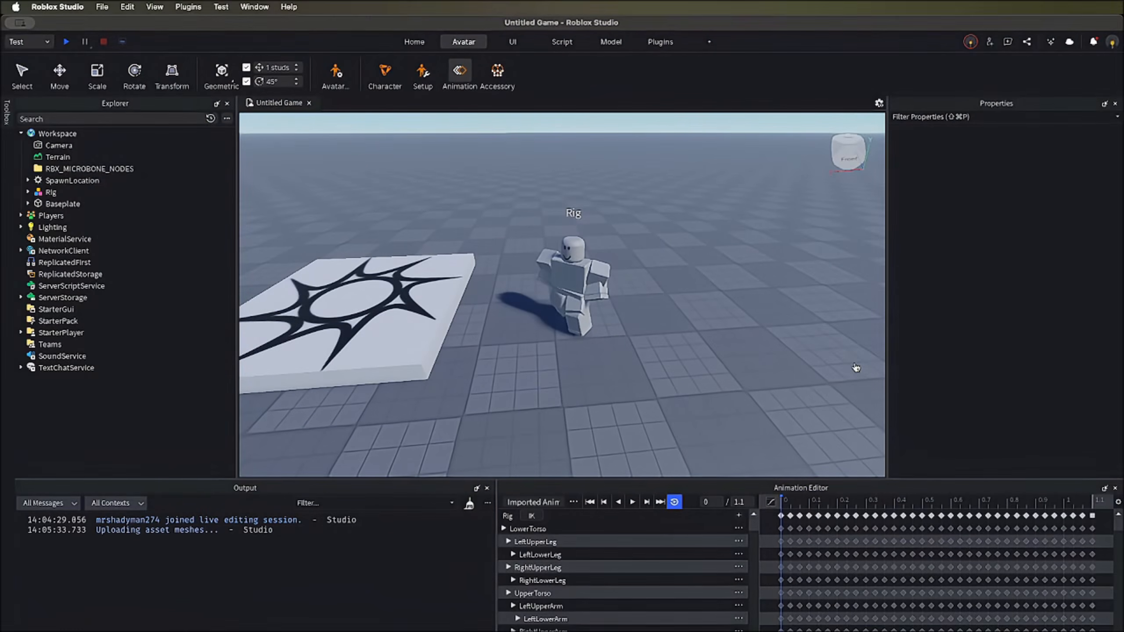
- View the rig up close and preview the imported hook animation, stopping playback once it has been checked
key(w)
right_drag(539, 389, 539, 389)
click(632, 502)
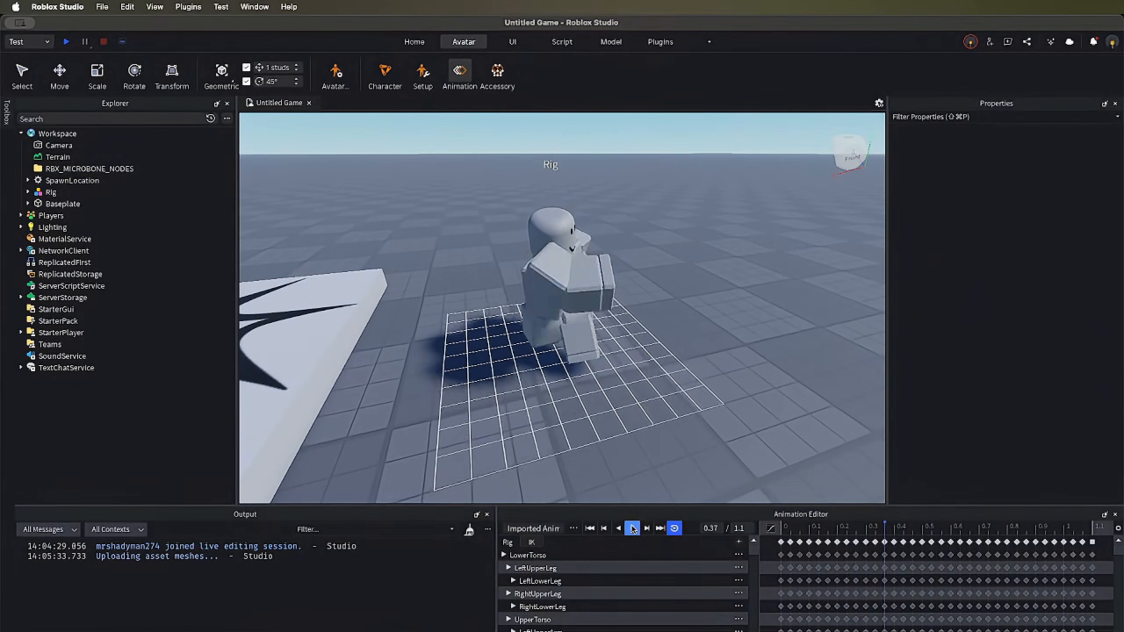
click(631, 529)
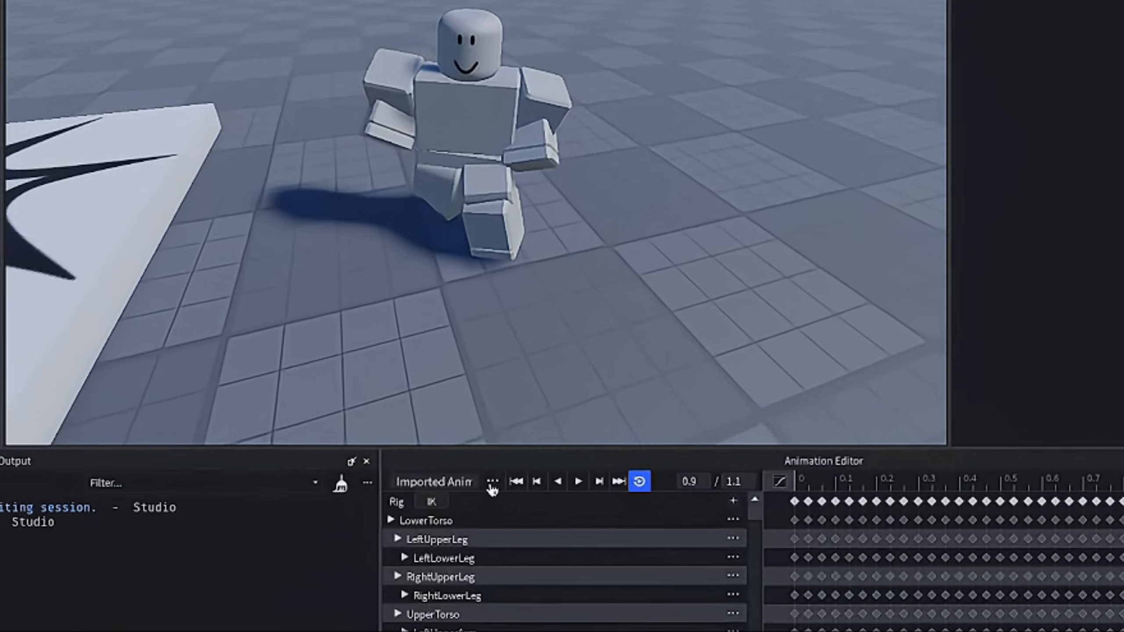
- Publish the imported animation clip to Roblox with the title hook_animation_full and close the Asset Configuration dialog
click(573, 529)
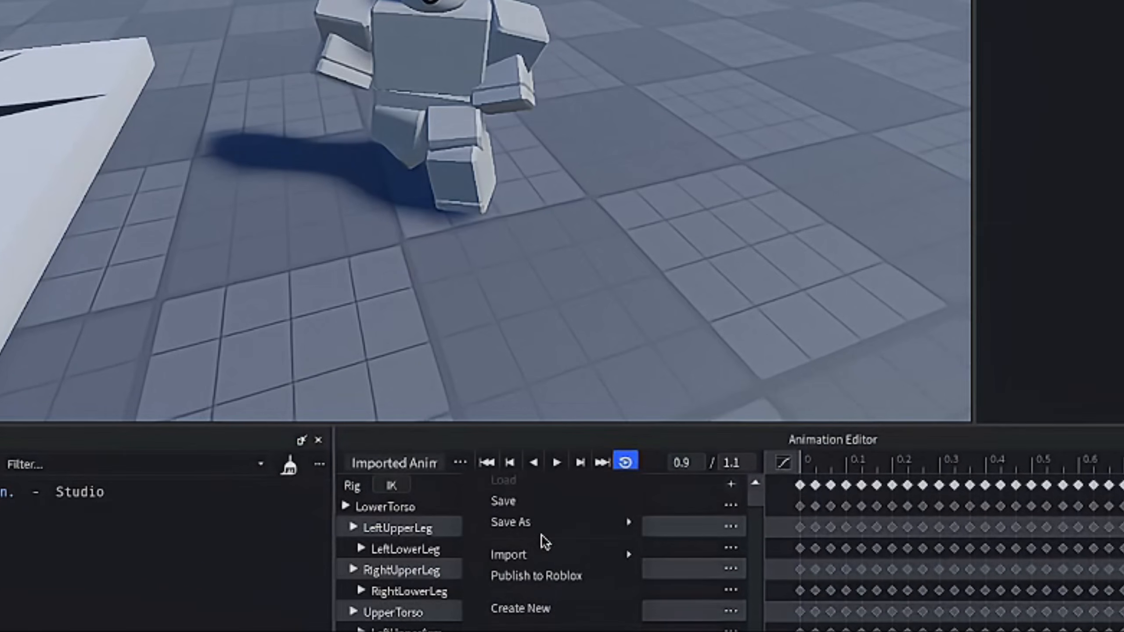
click(553, 576)
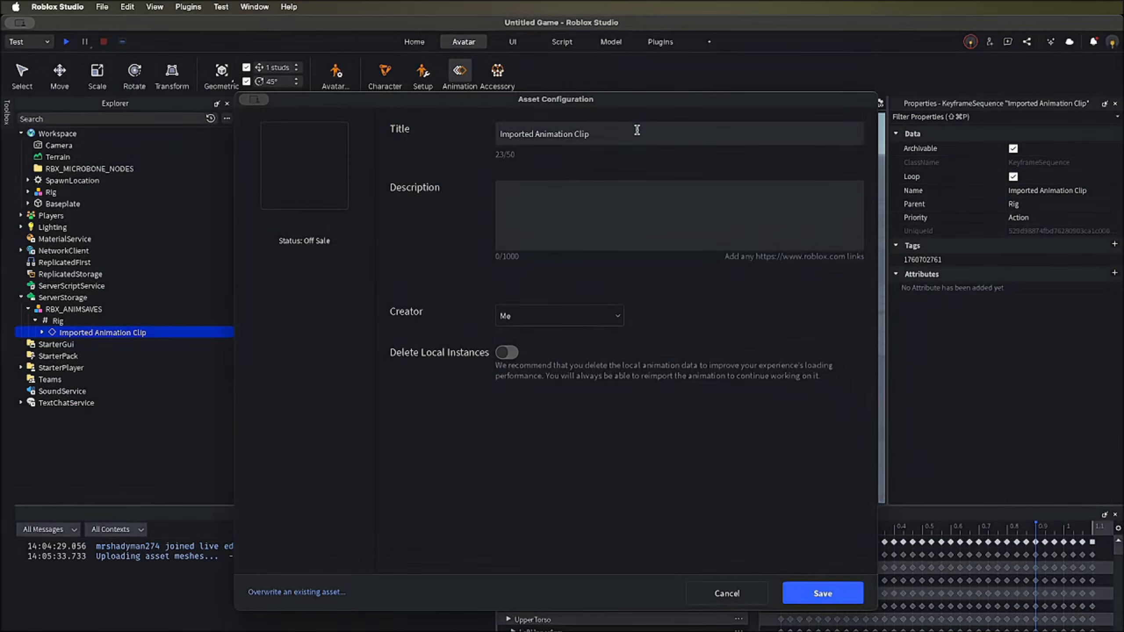
double_click(634, 130)
triple_click(634, 131)
text(hoo)
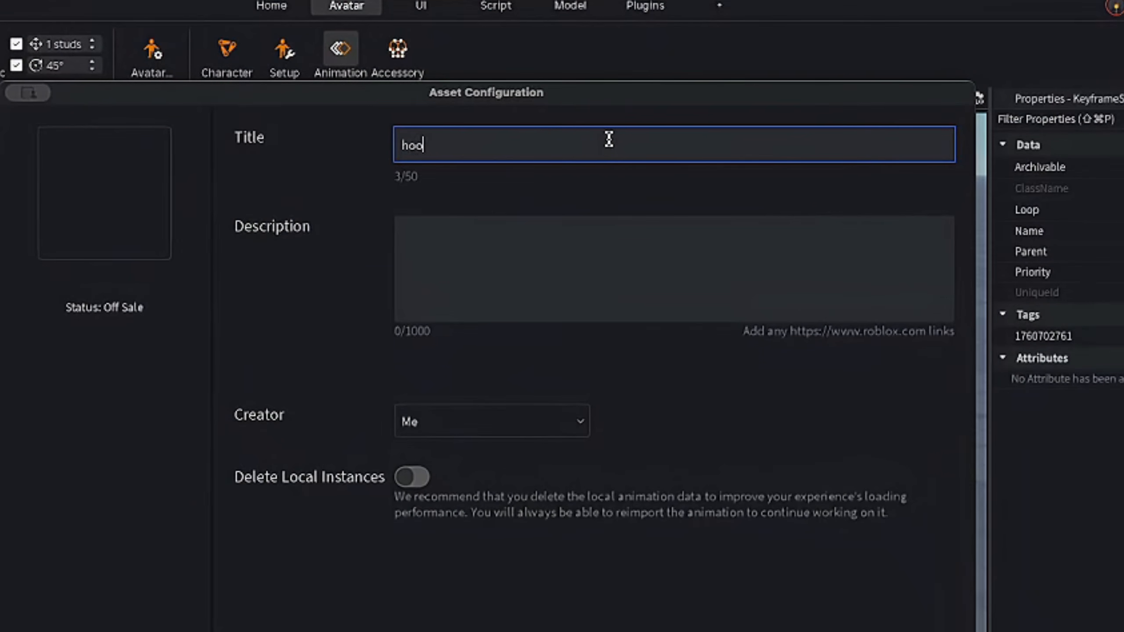
text(k_animation_full)
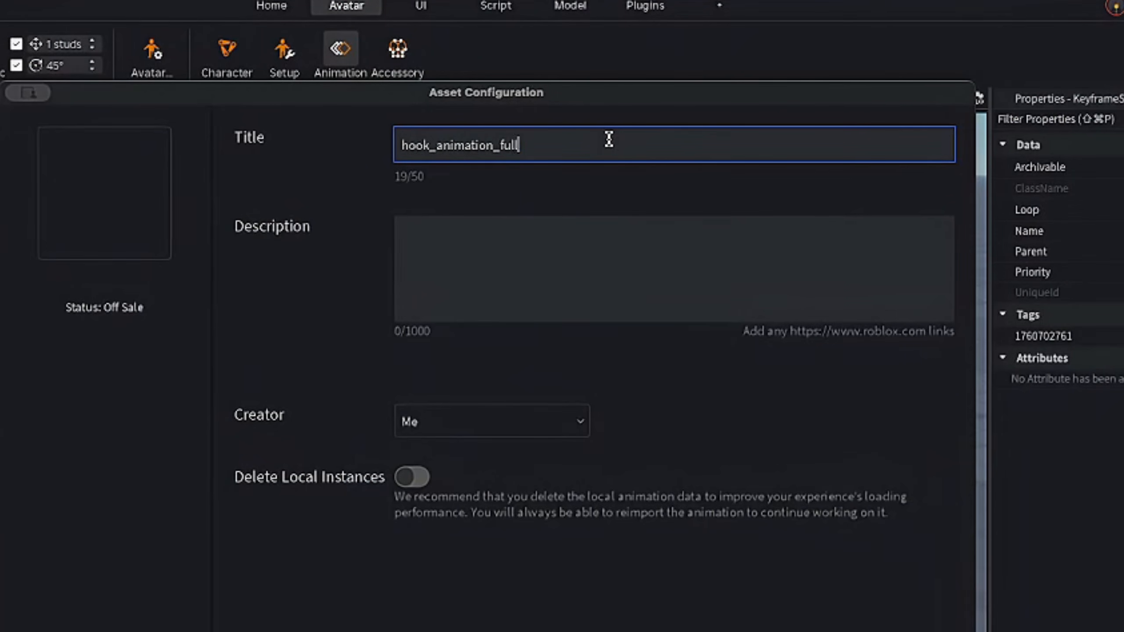
key(Return)
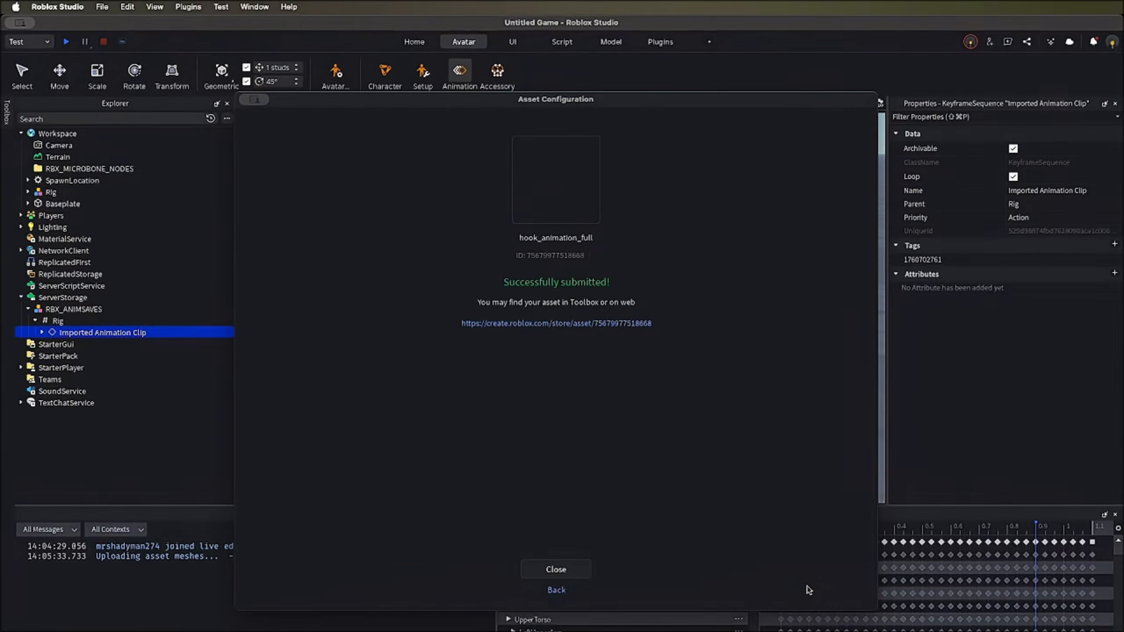
click(550, 570)
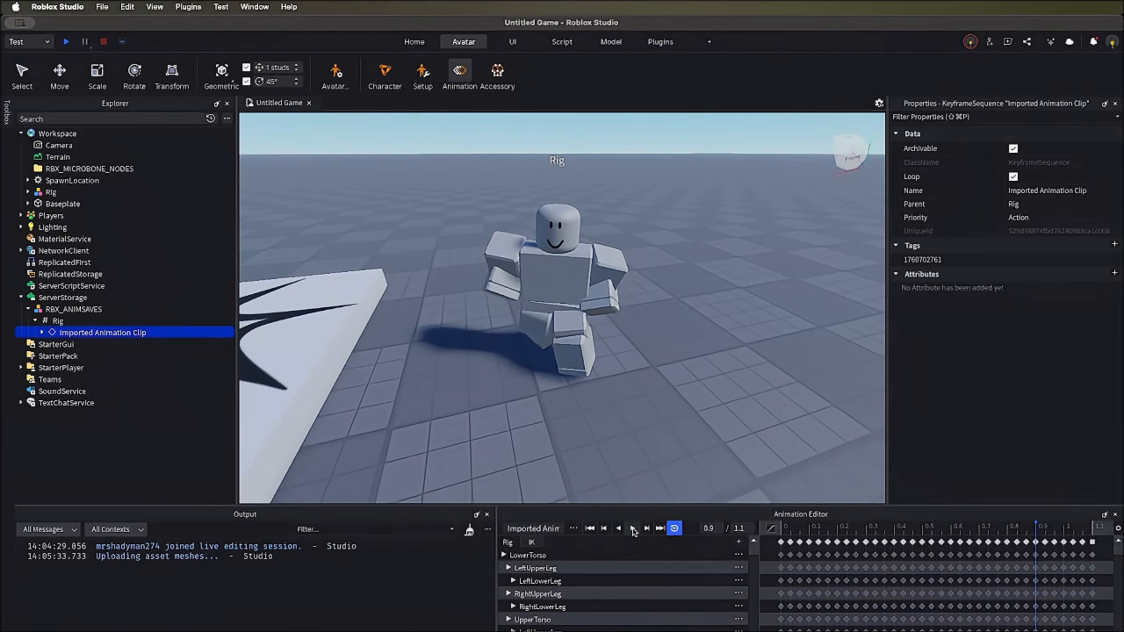
- Preview the full-body animation once more, stop it, and widen the Animation Editor area
click(632, 529)
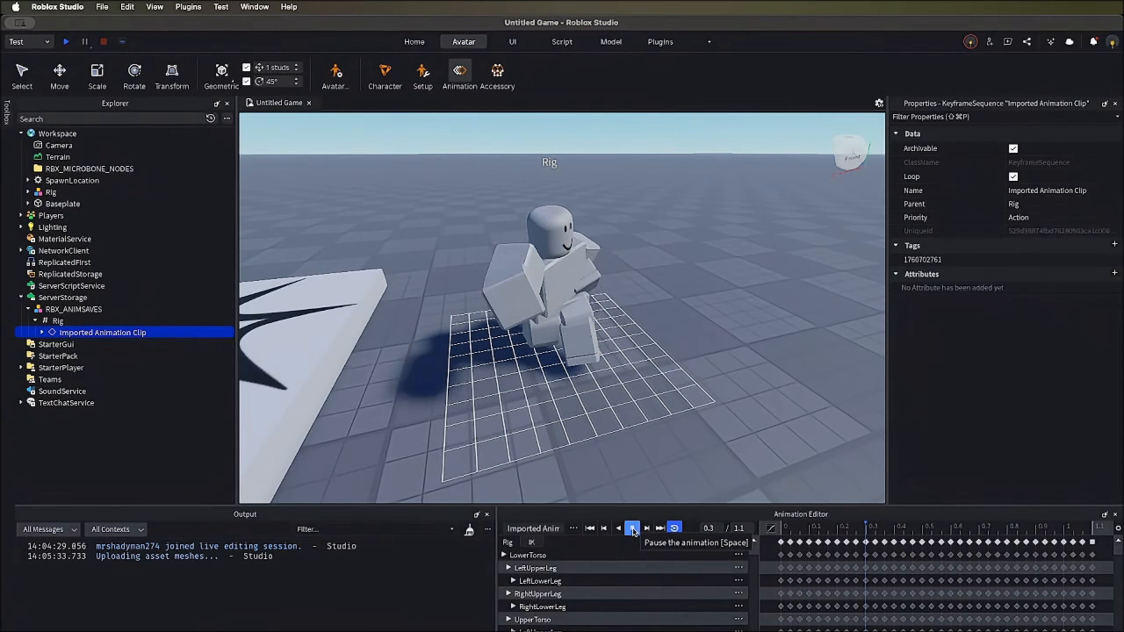
click(632, 528)
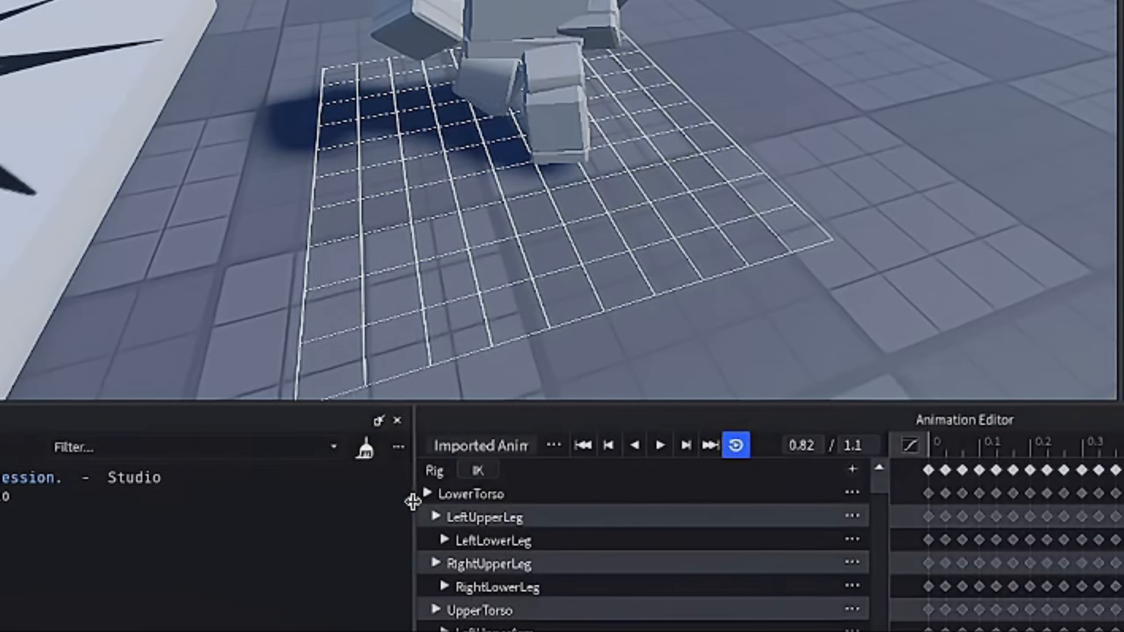
drag(496, 557, 379, 574)
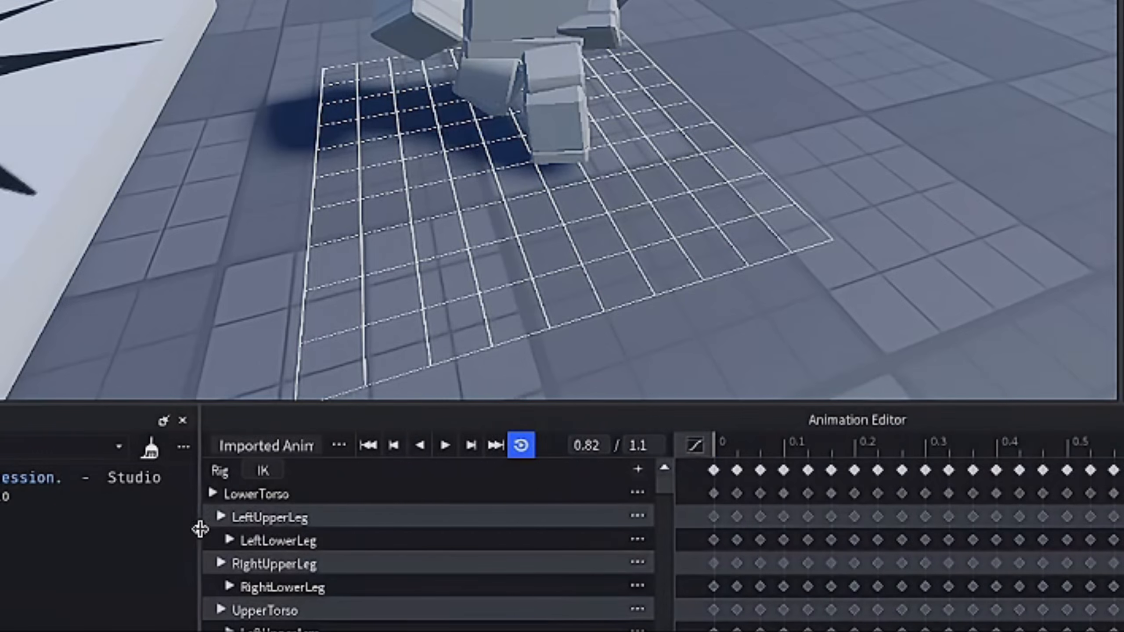
- Delete the LeftUpperLeg, LeftLowerLeg, RightUpperLeg and RightLowerLeg tracks from the animation
click(637, 517)
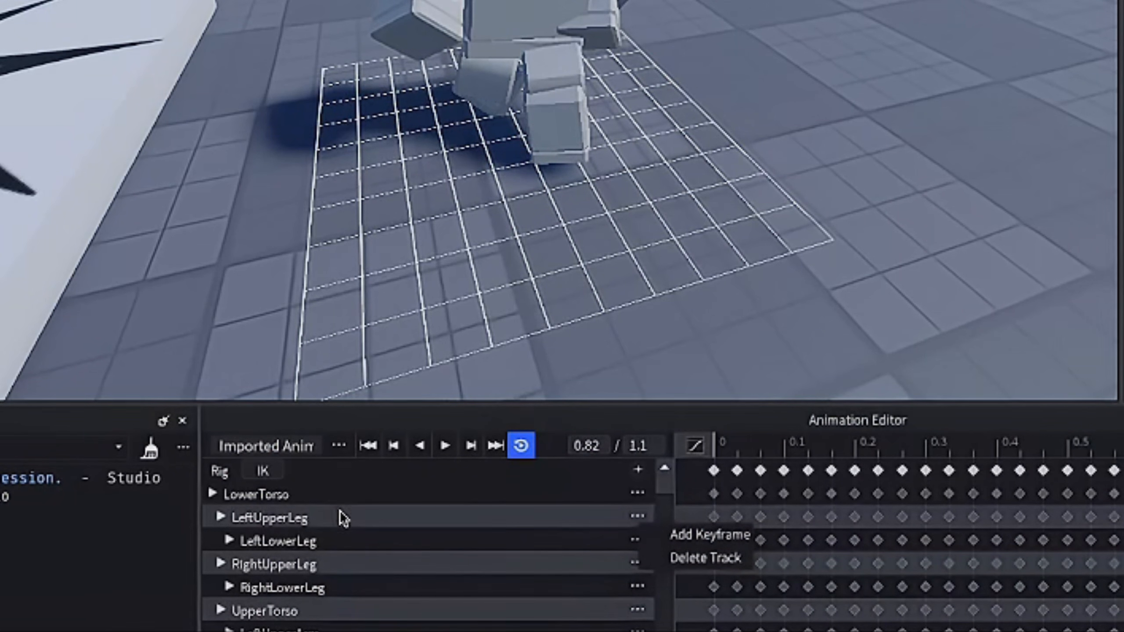
click(702, 556)
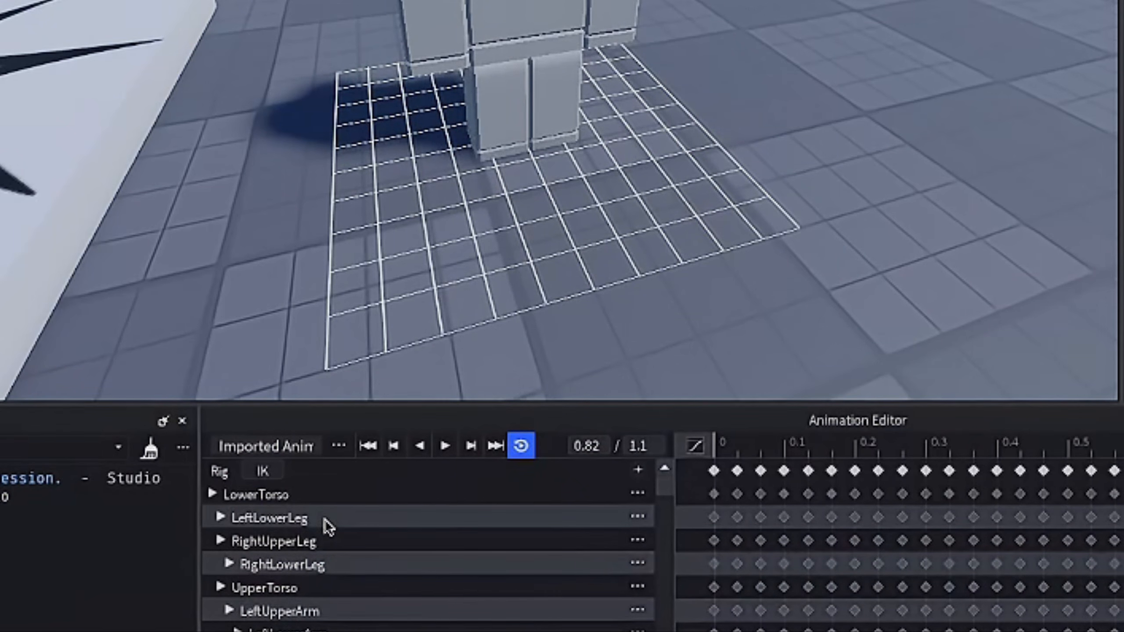
click(638, 517)
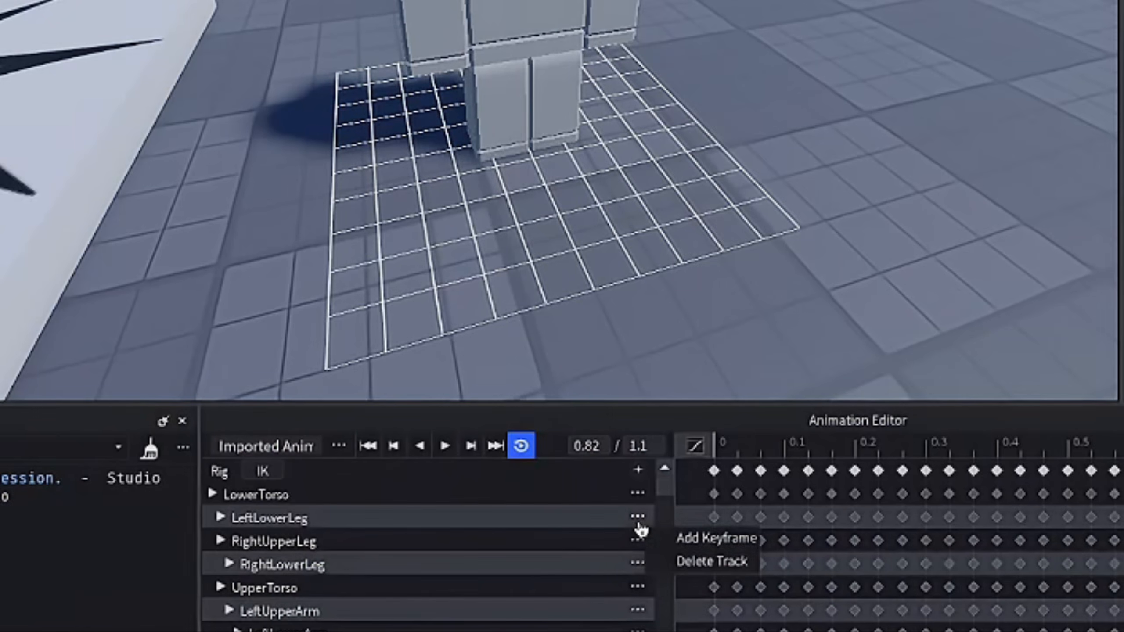
click(703, 559)
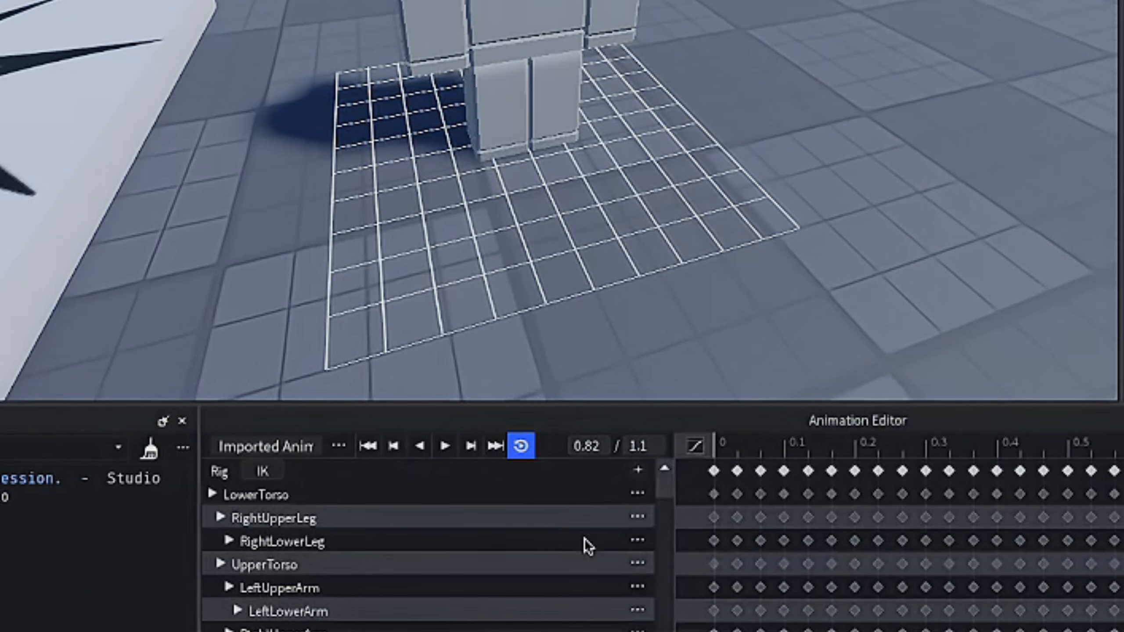
click(639, 517)
click(704, 557)
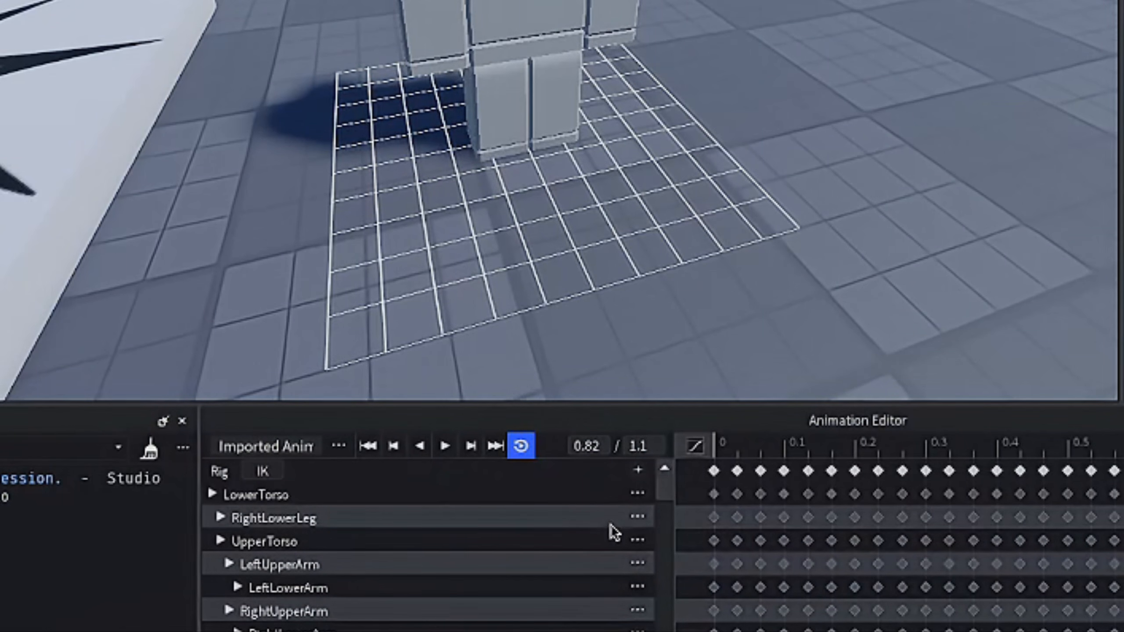
click(637, 517)
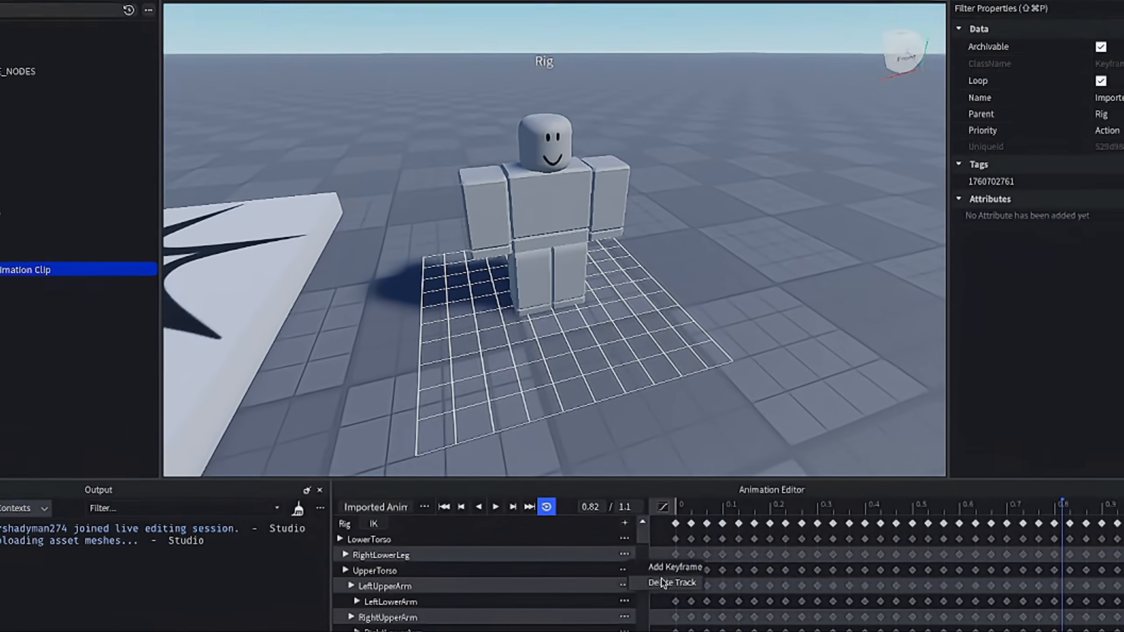
click(712, 557)
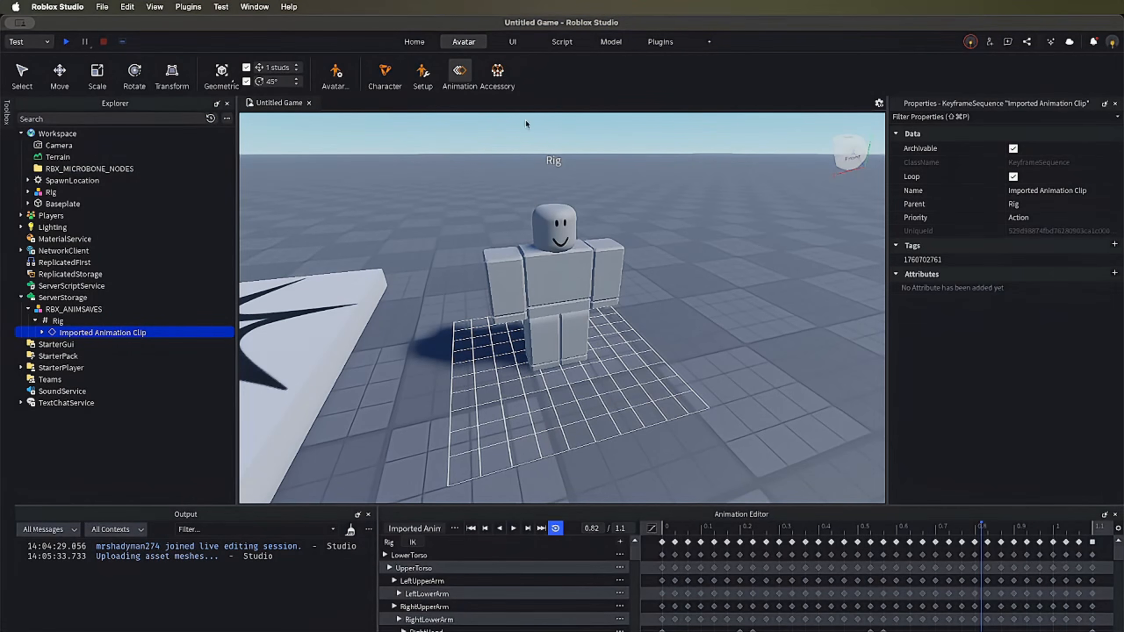
- Close and reopen the Animation Editor for the rig, and preview the animation without its leg tracks
click(460, 77)
click(460, 77)
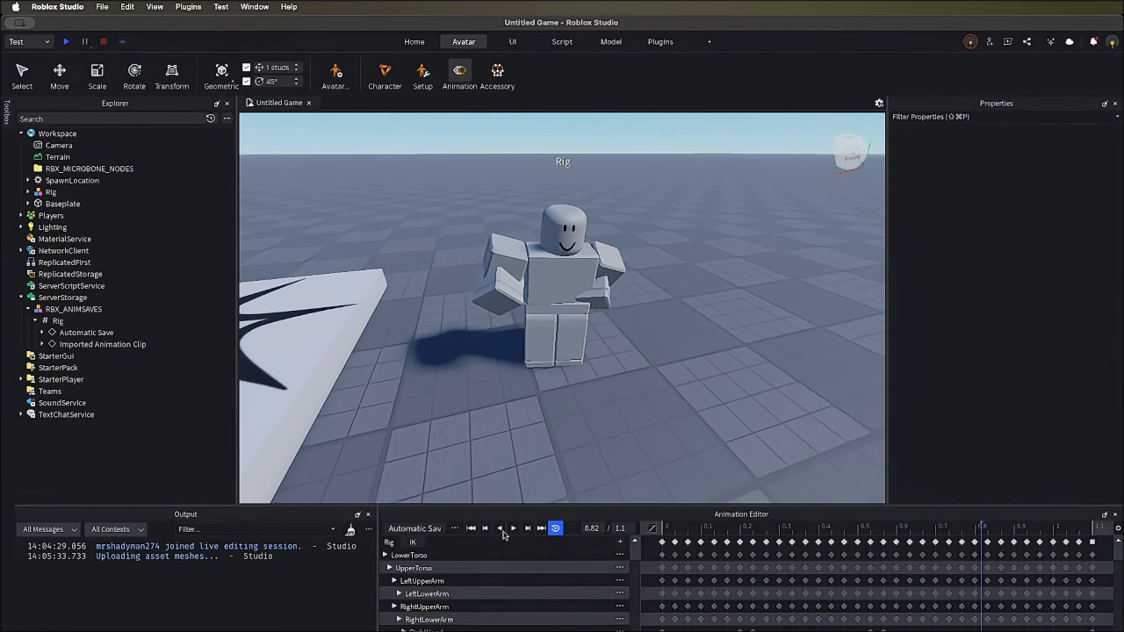
click(513, 528)
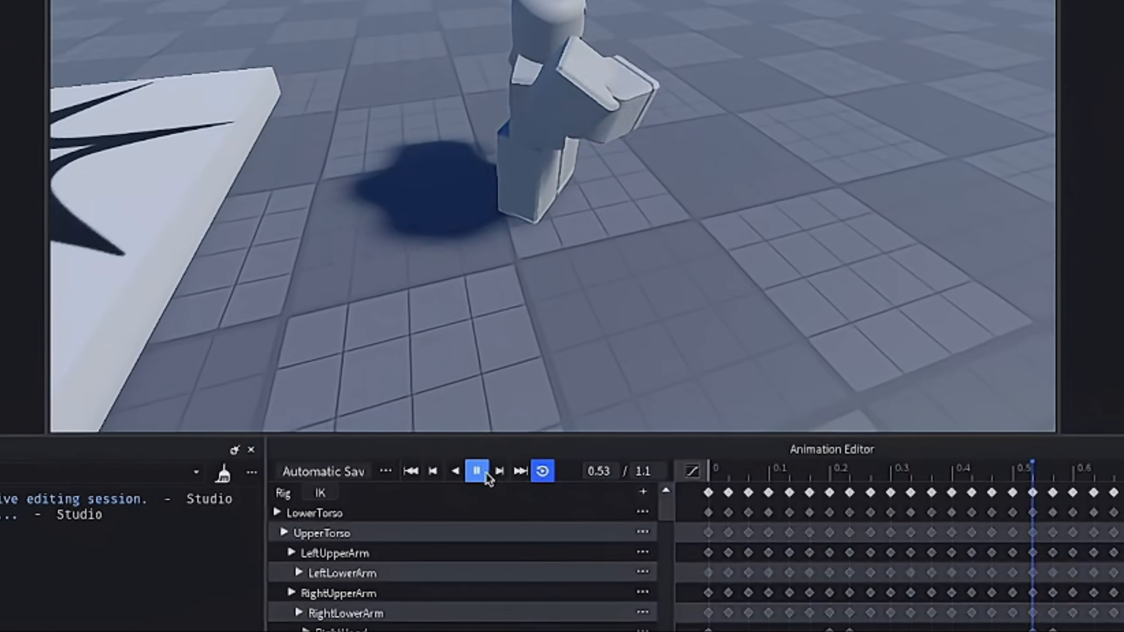
click(513, 528)
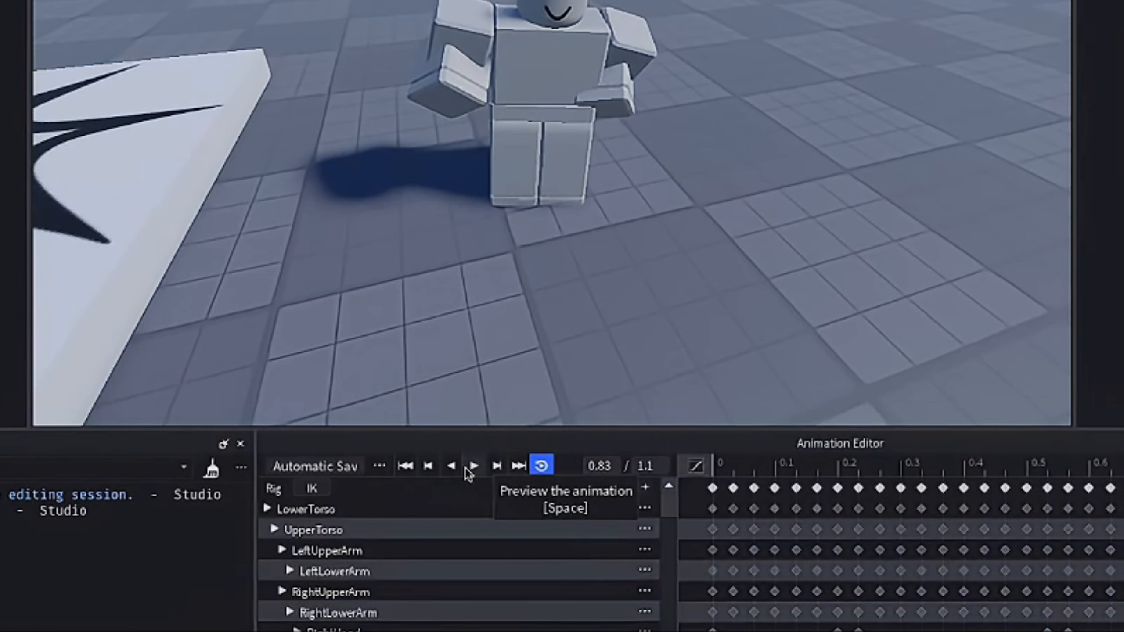
- Publish the leg-free animation to Roblox with the title hook_animation_upper_body and close the Asset Configuration dialog
click(379, 465)
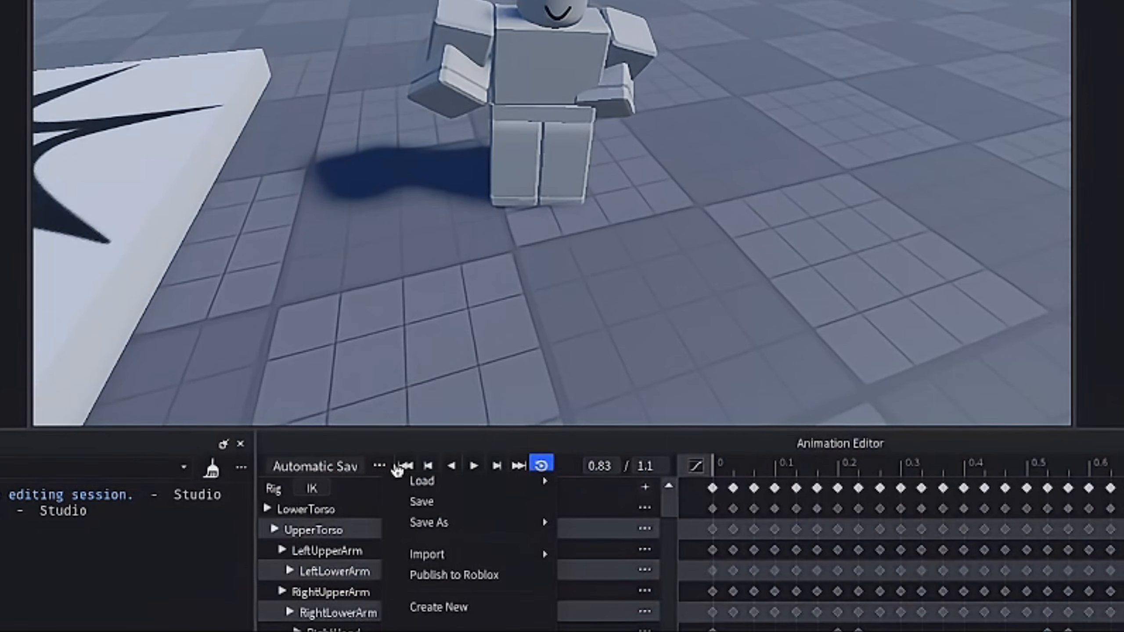
click(468, 575)
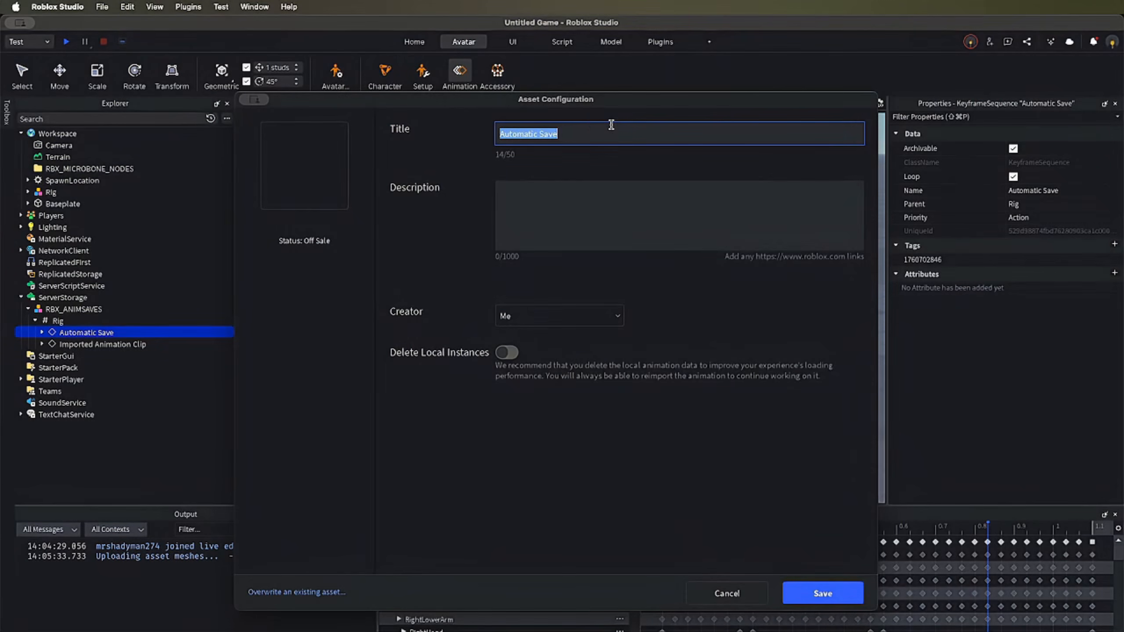
text(hook_animation_full)
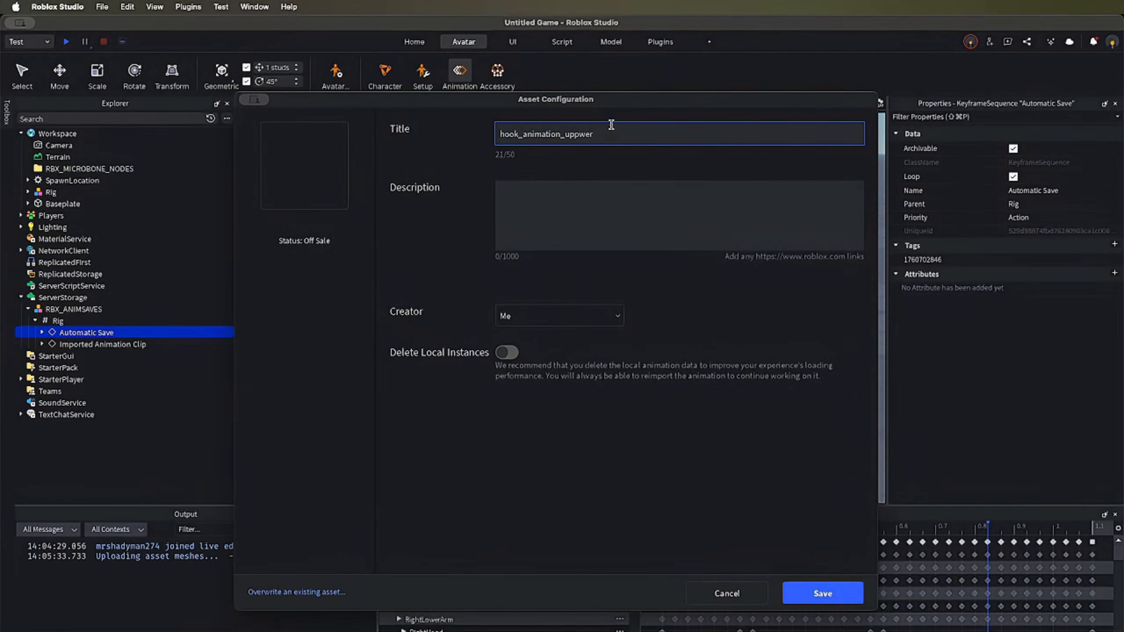
key(BackSpace)
key(BackSpace)
key(BackSpace)
text(er_body)
click(821, 593)
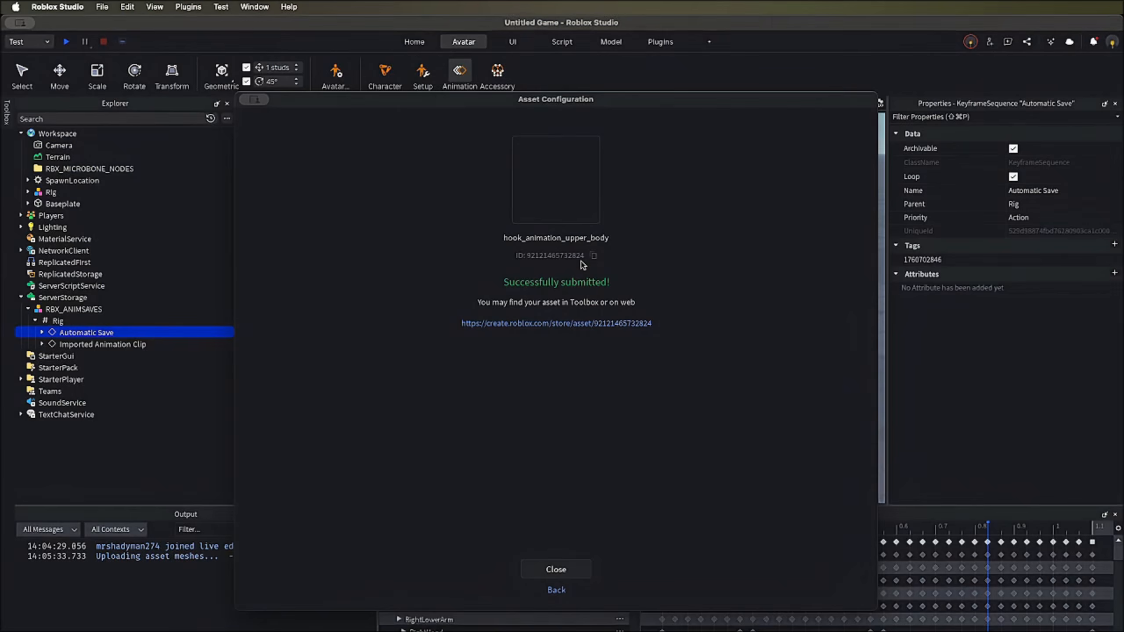
click(556, 573)
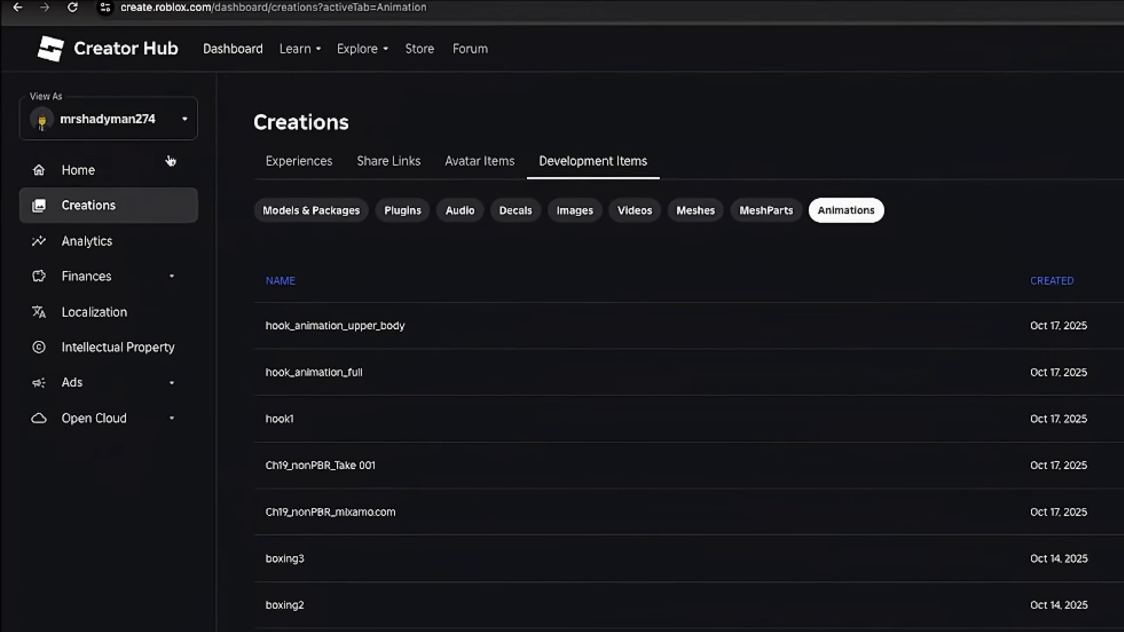
- In the Creator Hub, list the animations among the development items and open the options for hook_animation_full
click(134, 212)
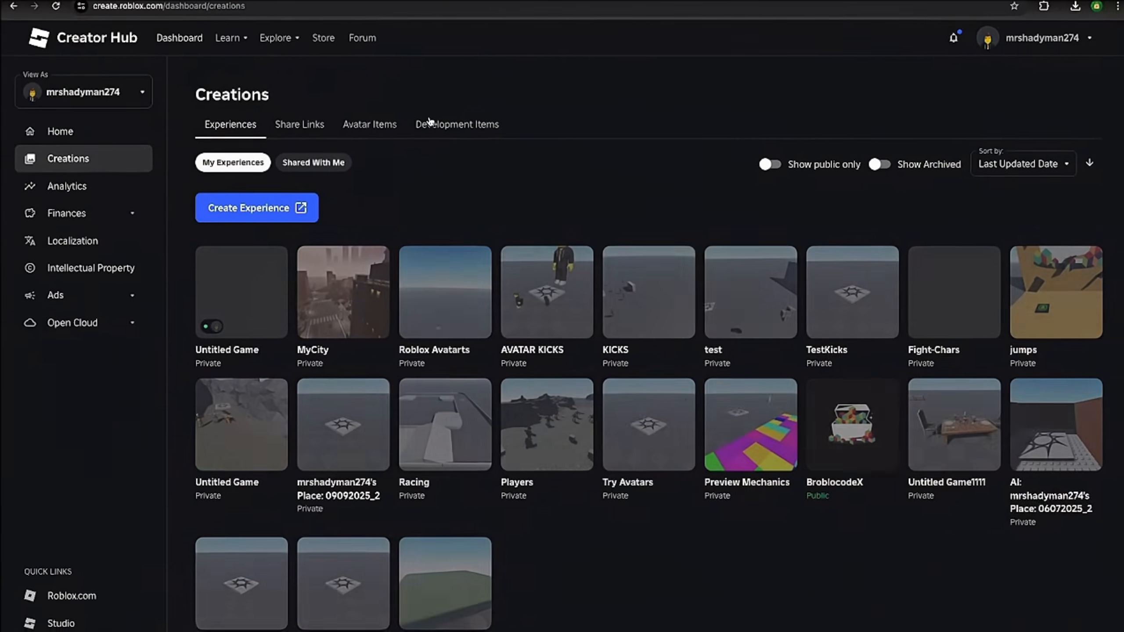
click(429, 123)
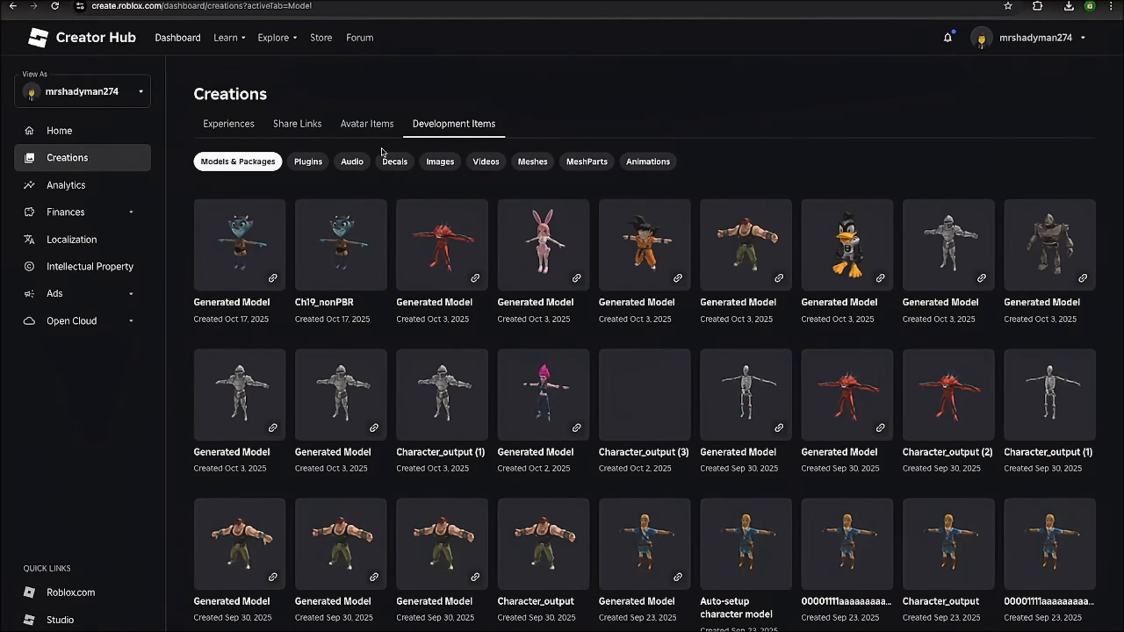
click(648, 162)
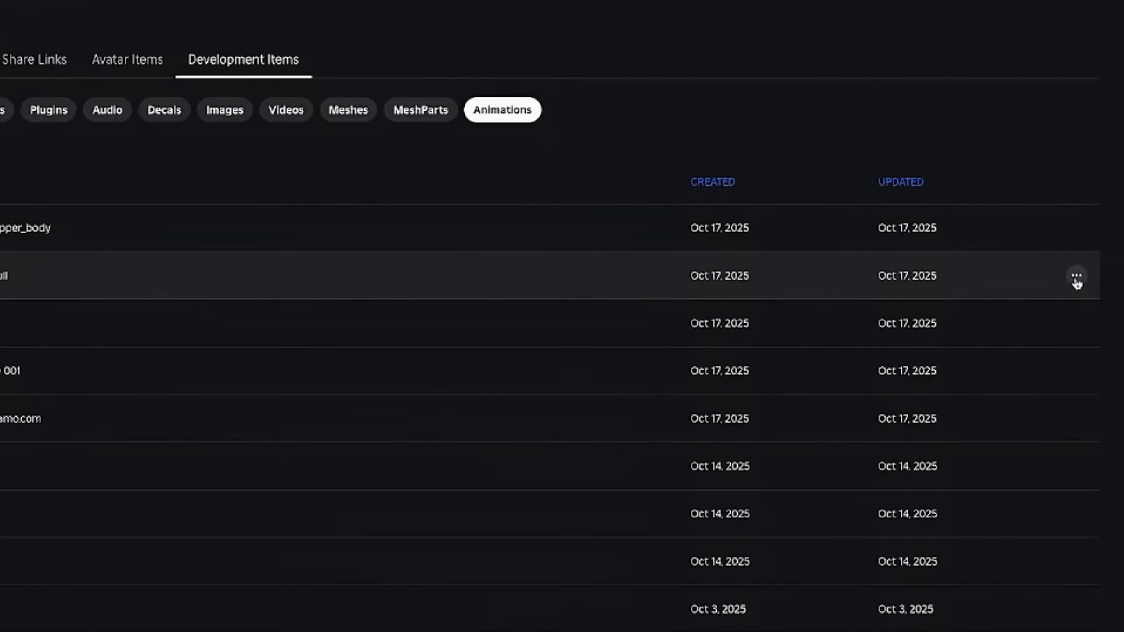
click(1076, 278)
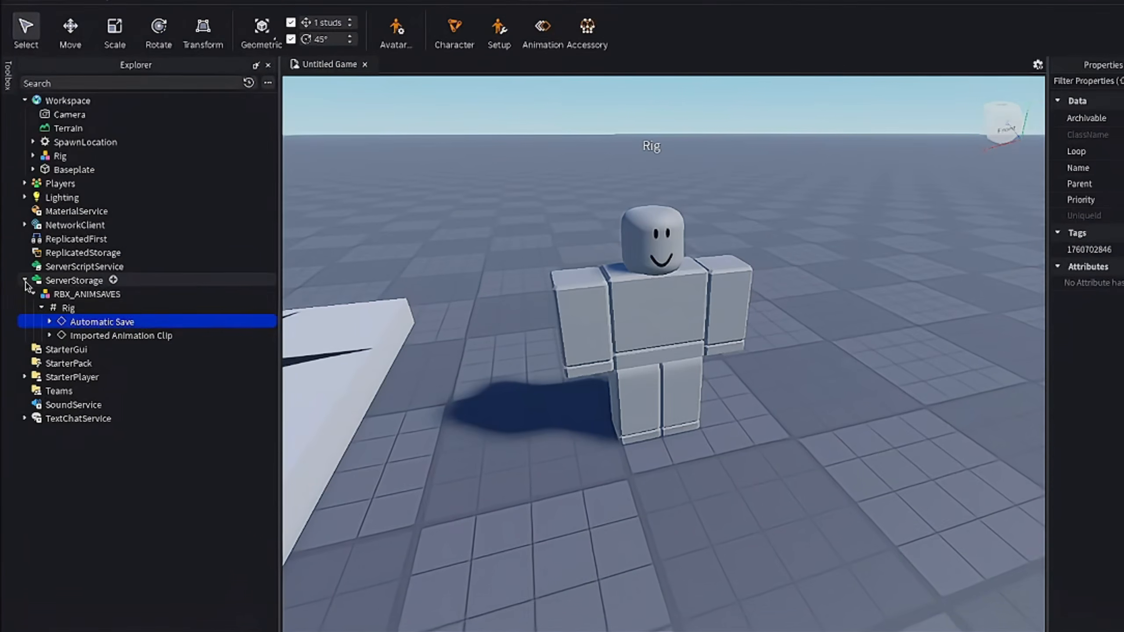
- Collapse ServerStorage, expand StarterPlayer and add a LocalScript to StarterPlayerScripts
click(20, 285)
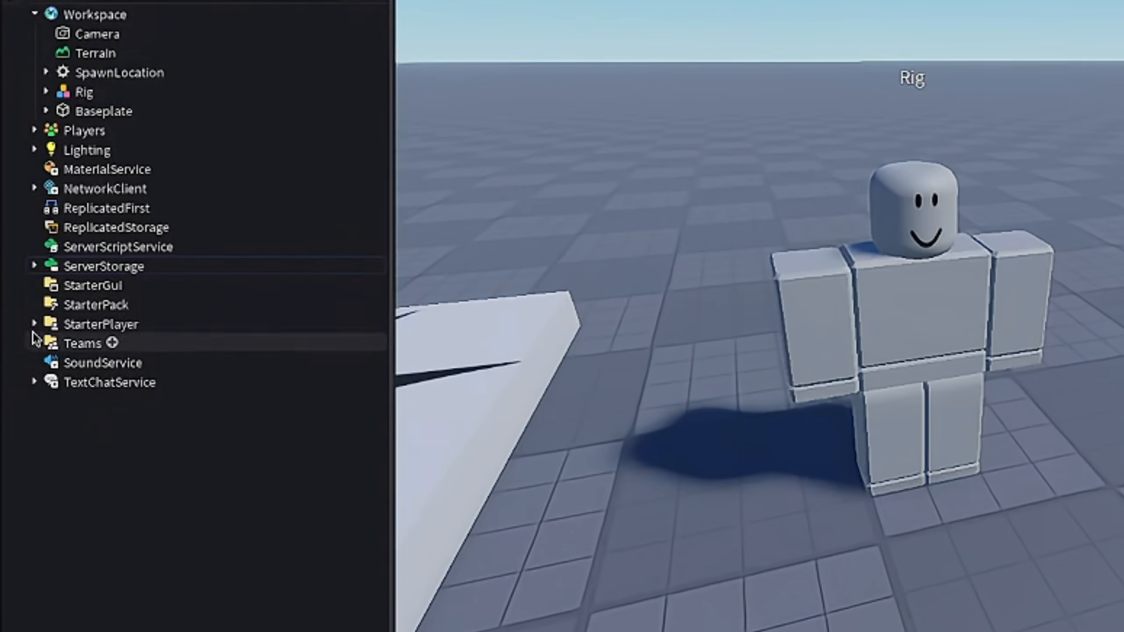
click(30, 323)
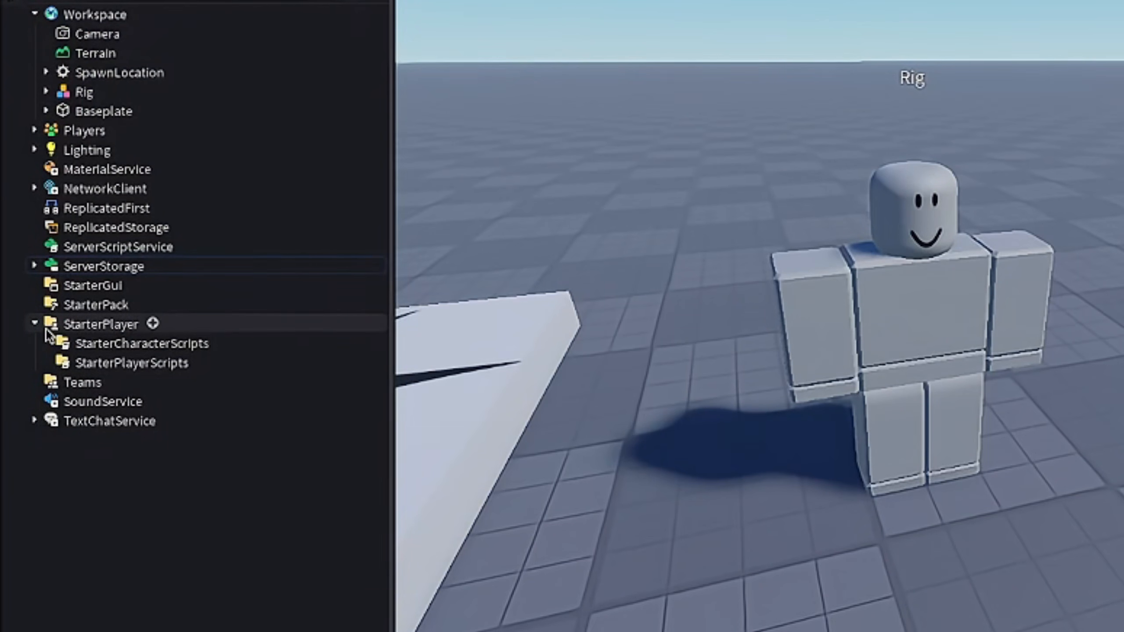
mouse_move(193, 367)
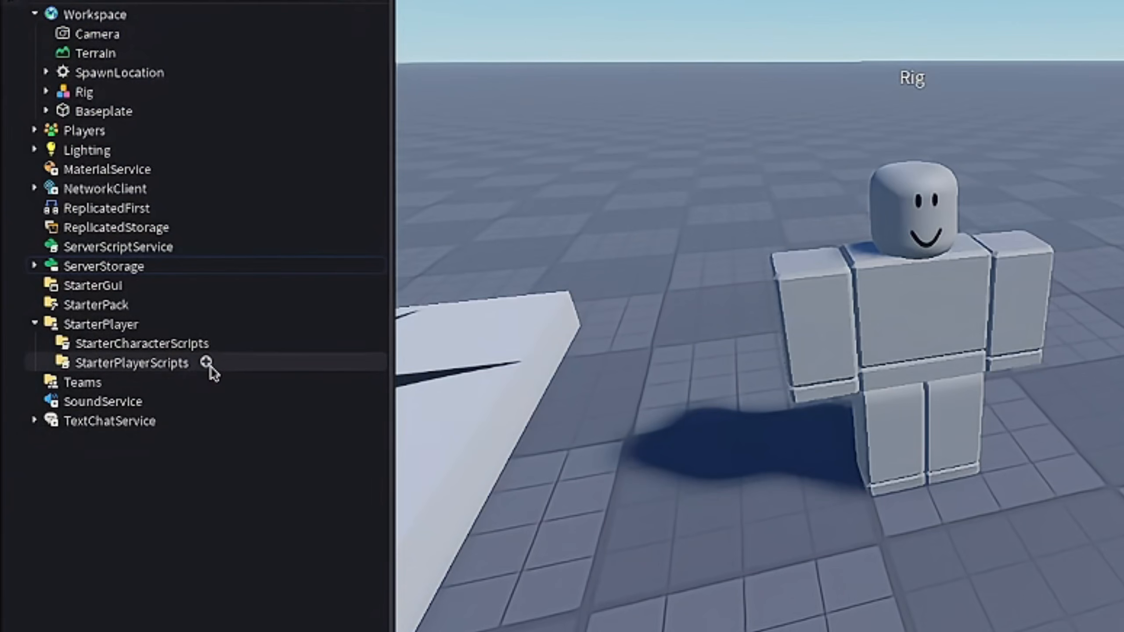
click(207, 363)
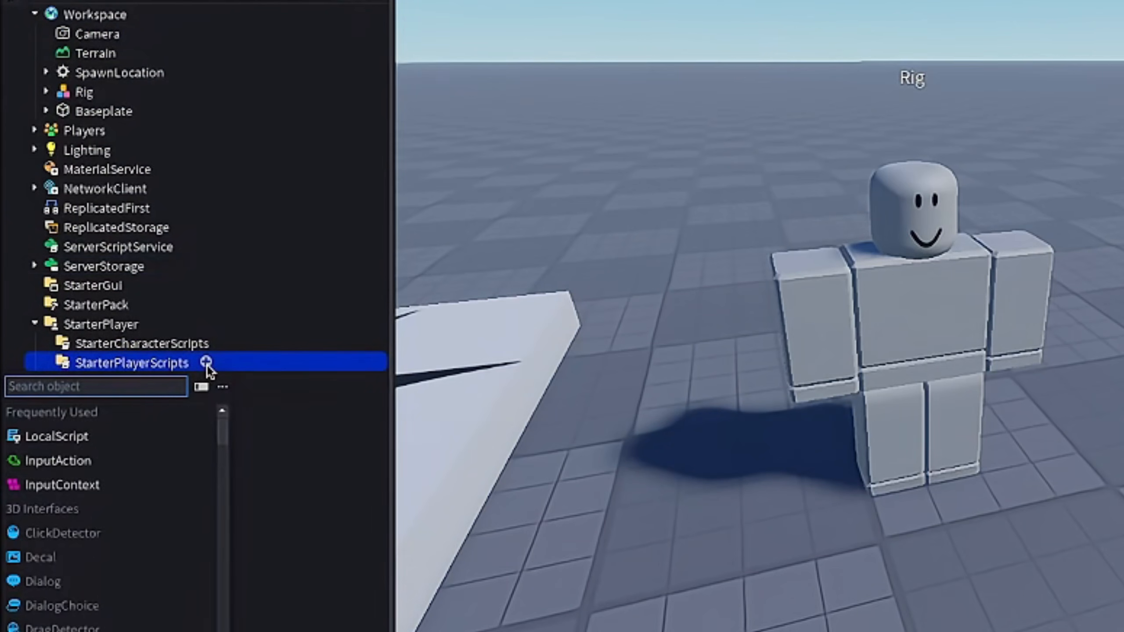
text(lo)
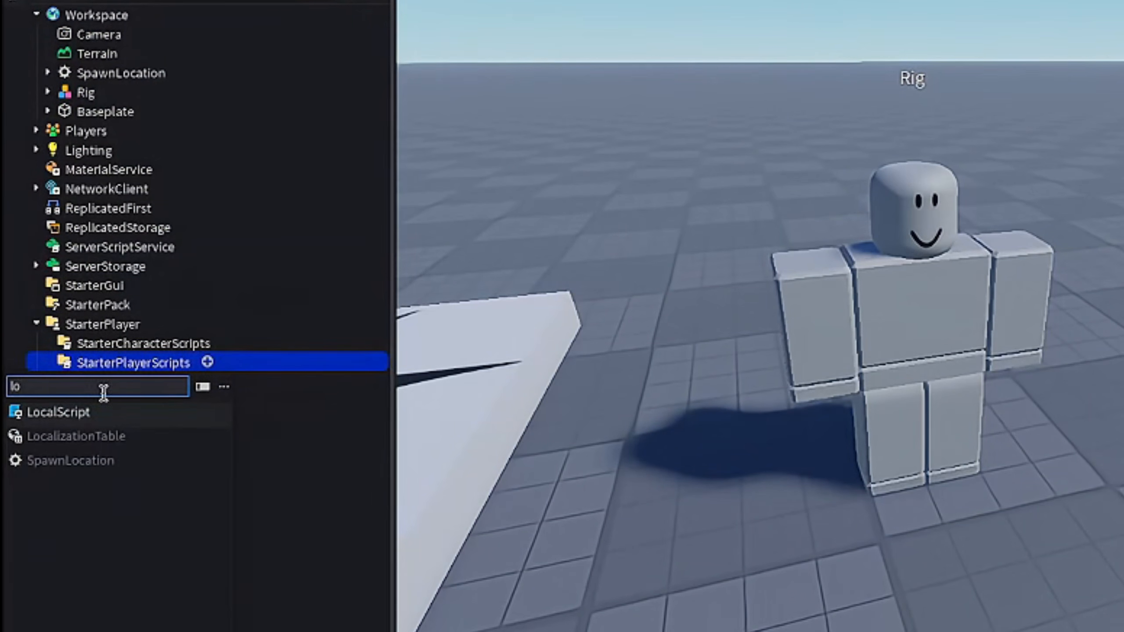
click(93, 412)
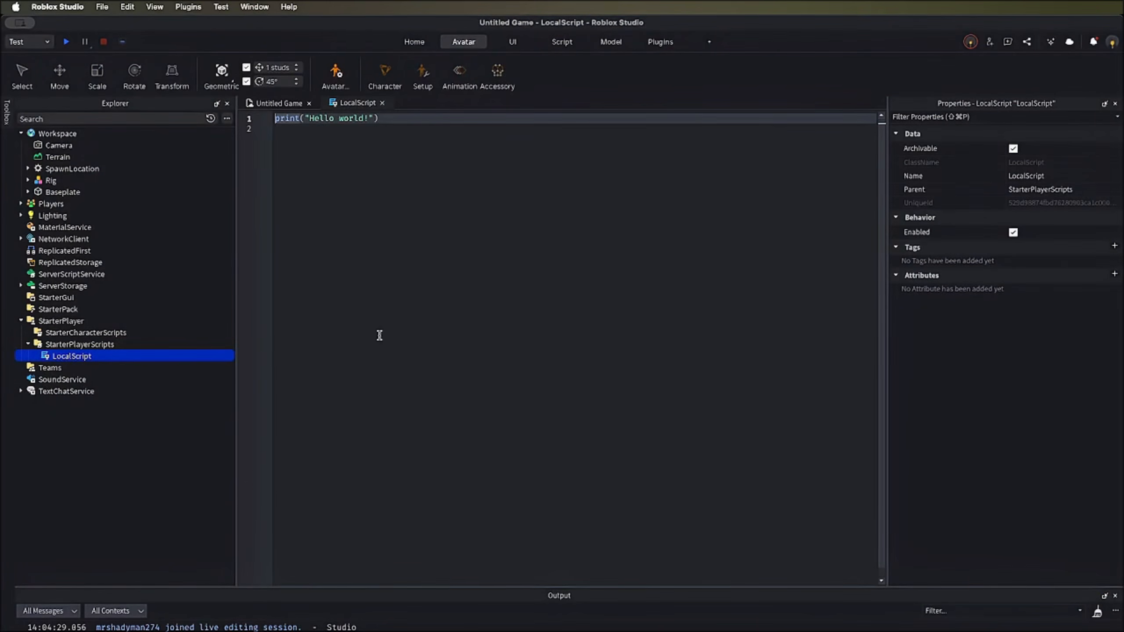
- Replace the LocalScript's default code with the copied melee animation script and look through the pasted code
click(410, 329)
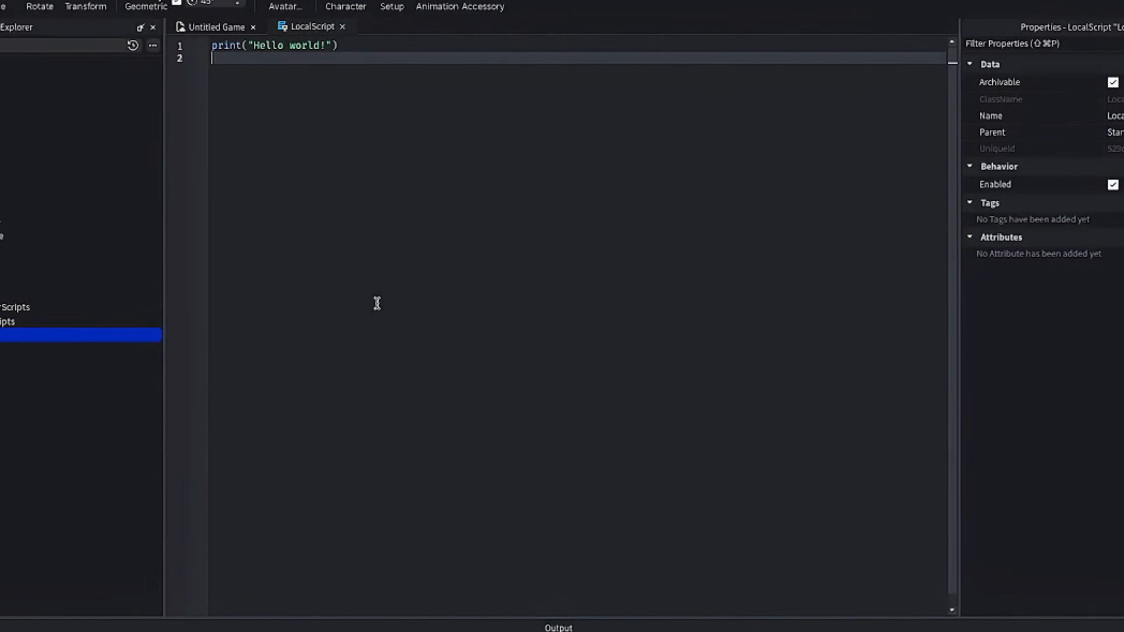
key(super+a)
key(super+v)
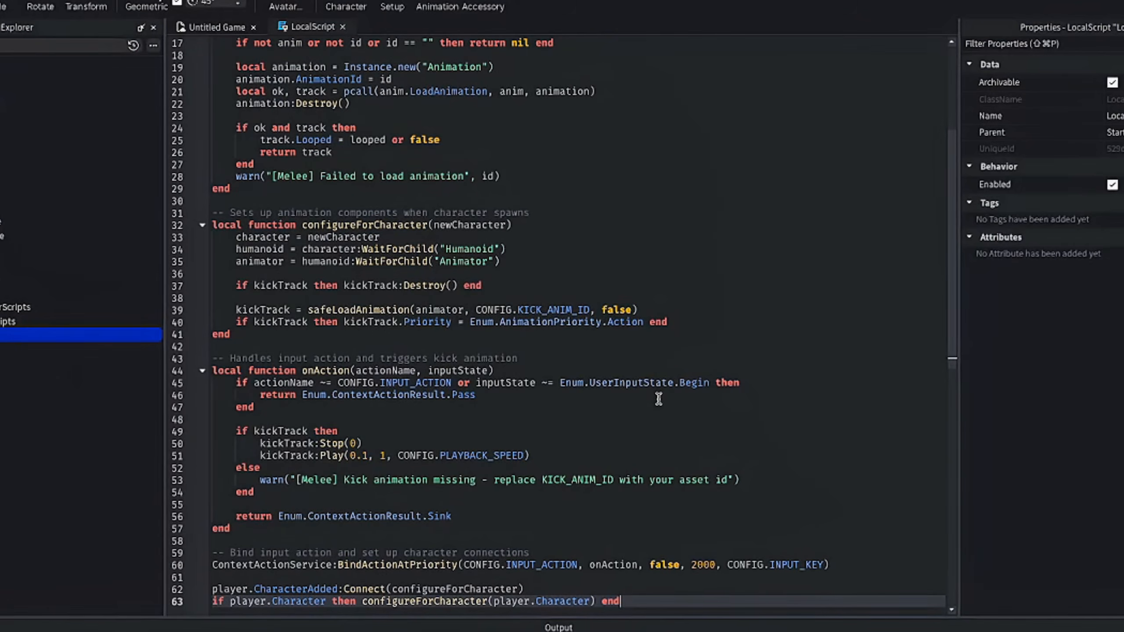
scroll(706, 287, up, 5)
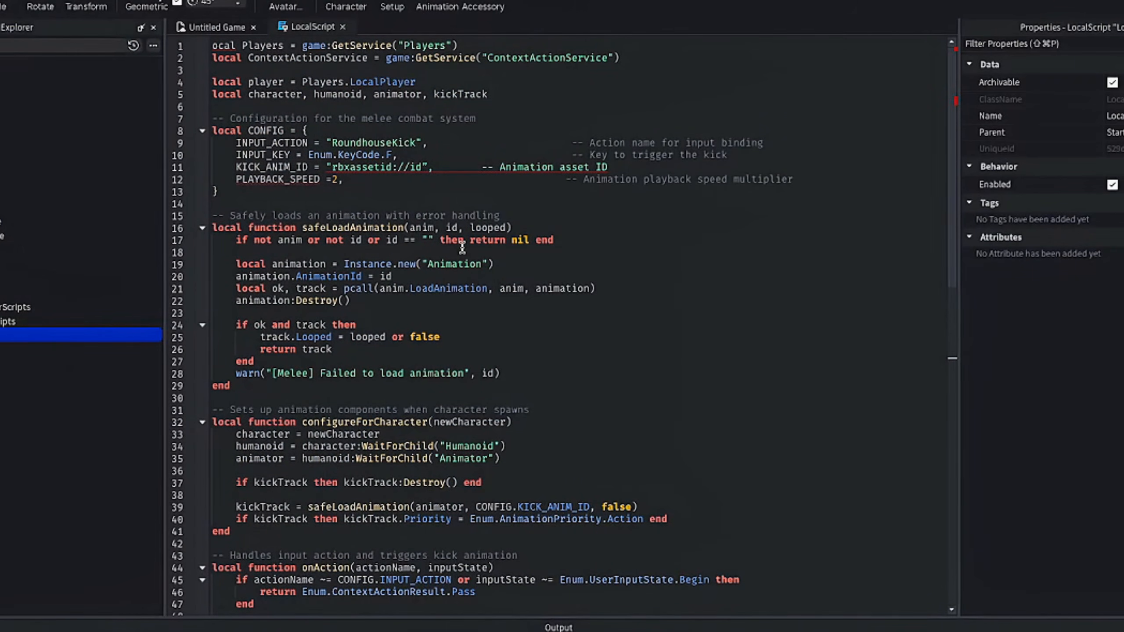
scroll(462, 247, down, 15)
scroll(462, 247, up, 5)
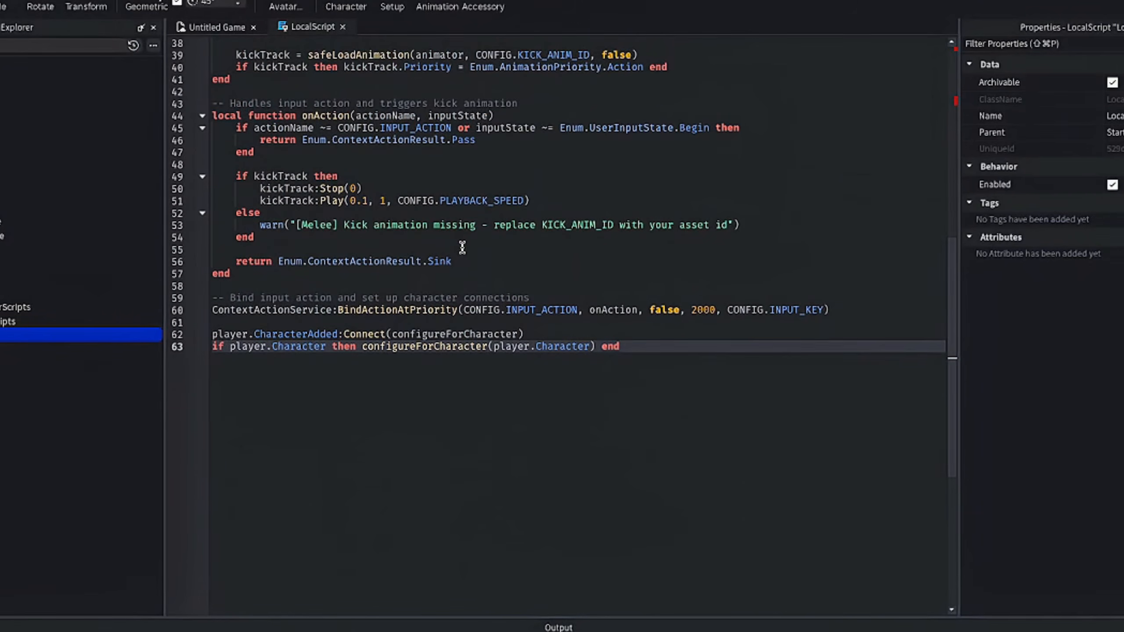
scroll(462, 247, up, 6)
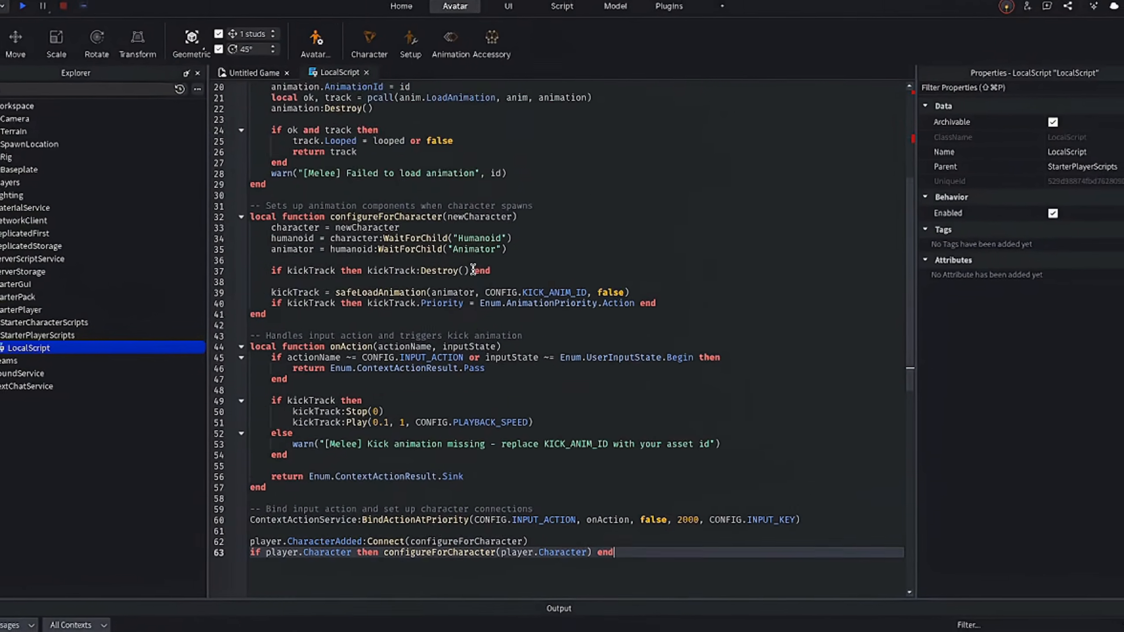
scroll(472, 269, up, 6)
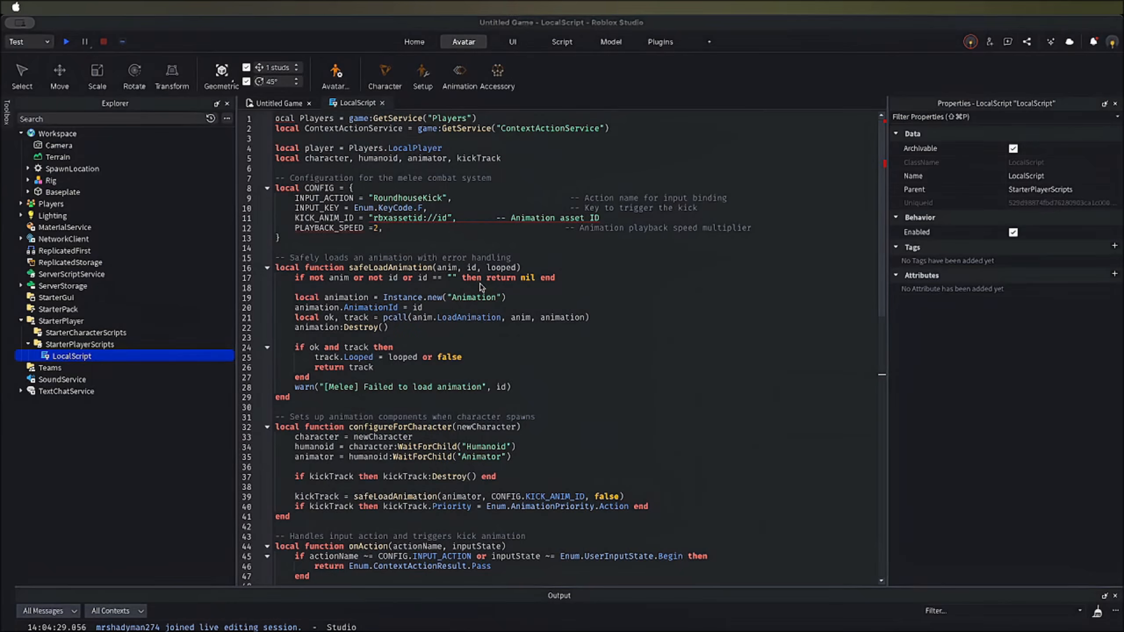
click(481, 284)
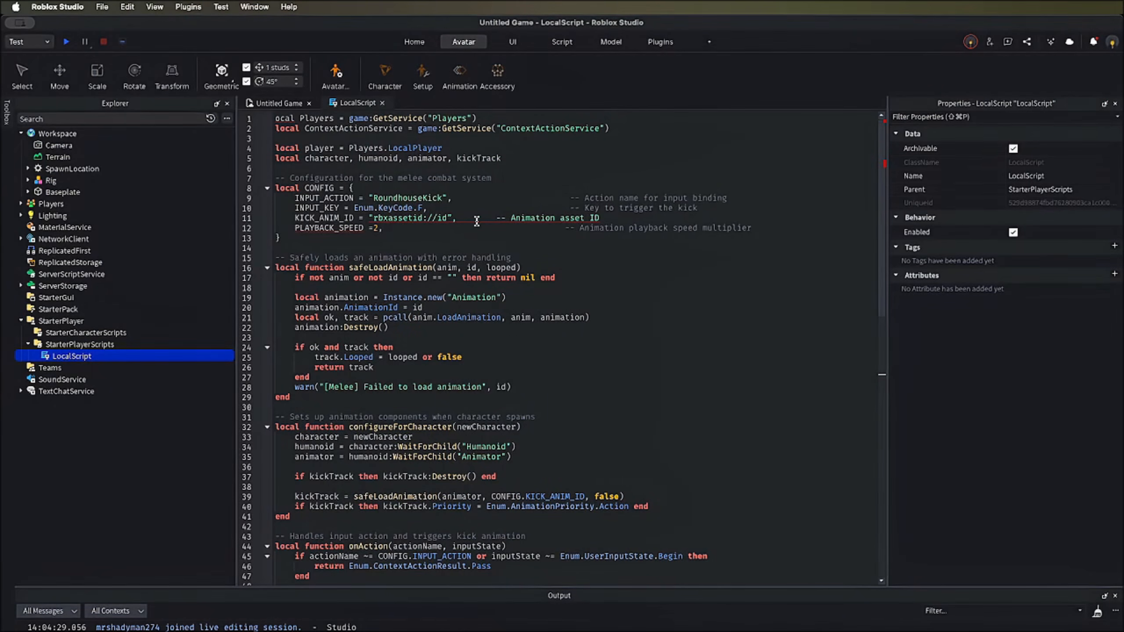
double_click(445, 217)
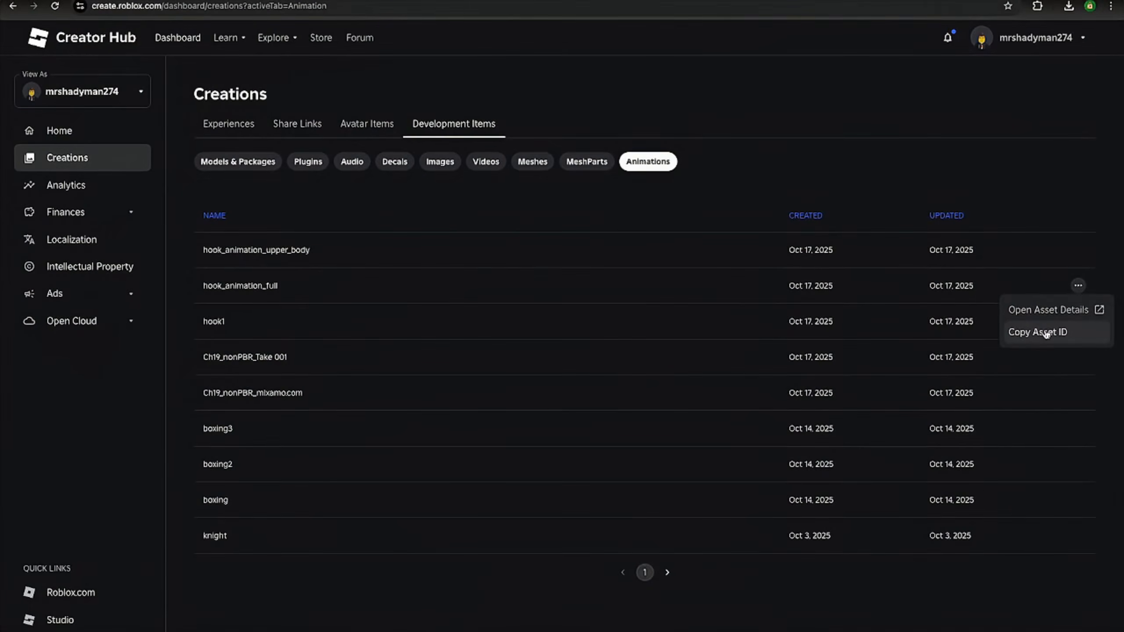
click(1045, 333)
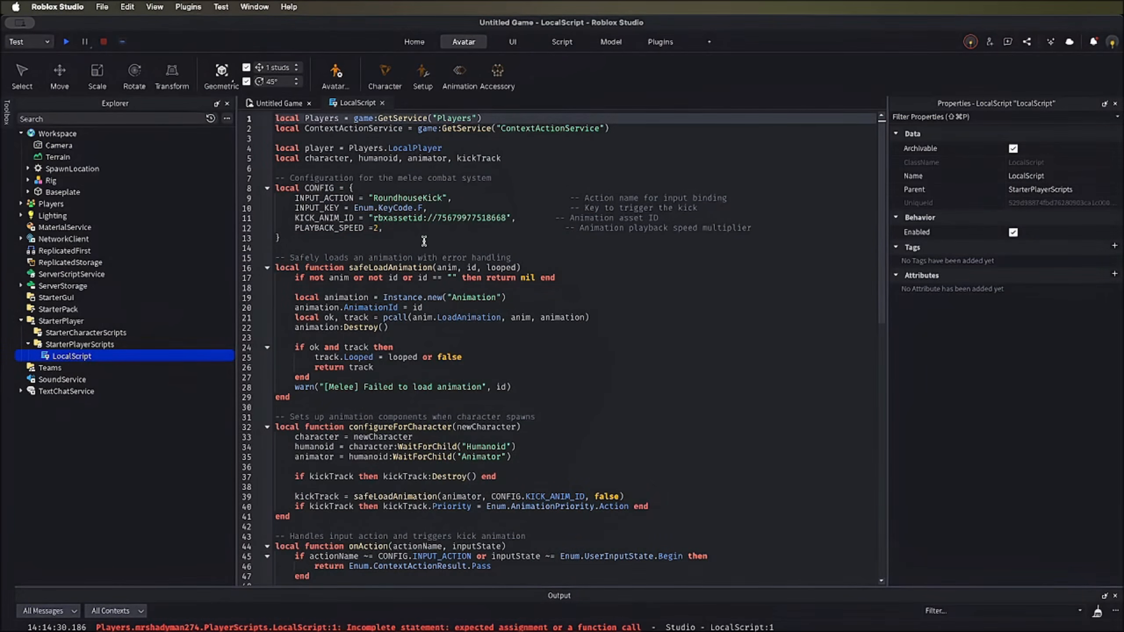
- Playtest the game, moving the character around the baseplate to check the full-body hook animation, and stop the test
click(66, 41)
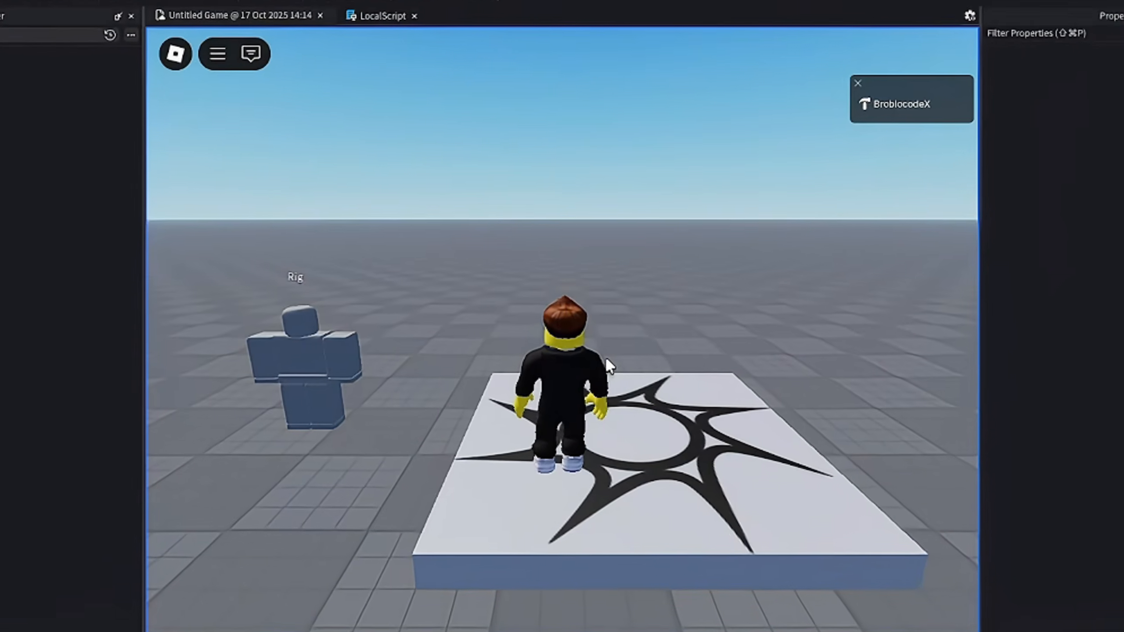
key(a)
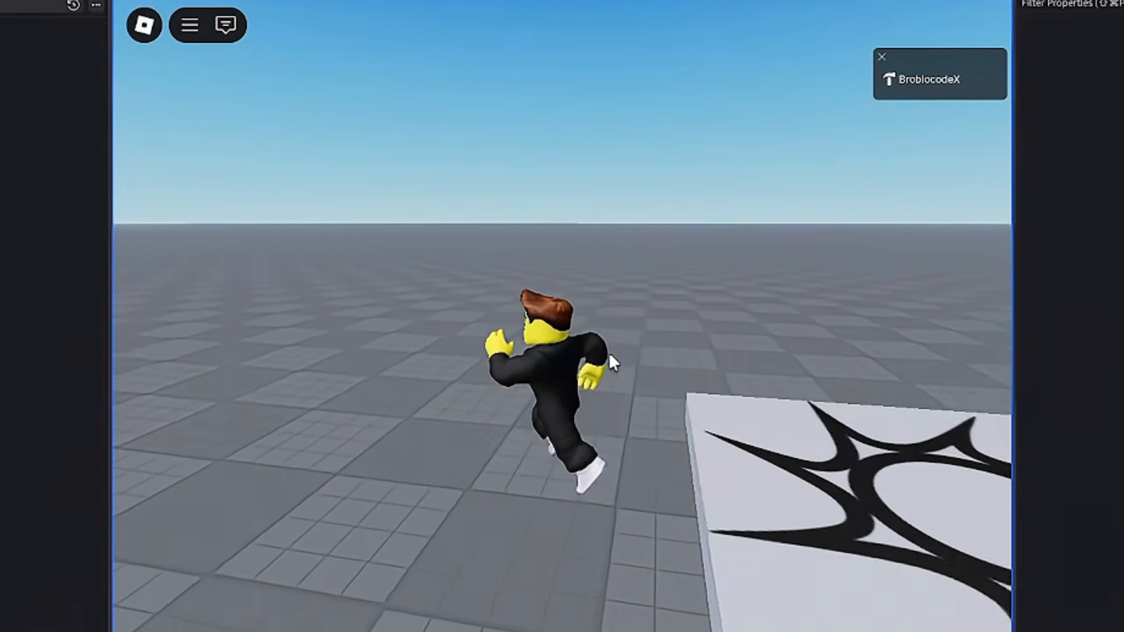
right_drag(764, 347, 786, 337)
key(a)
key(w)
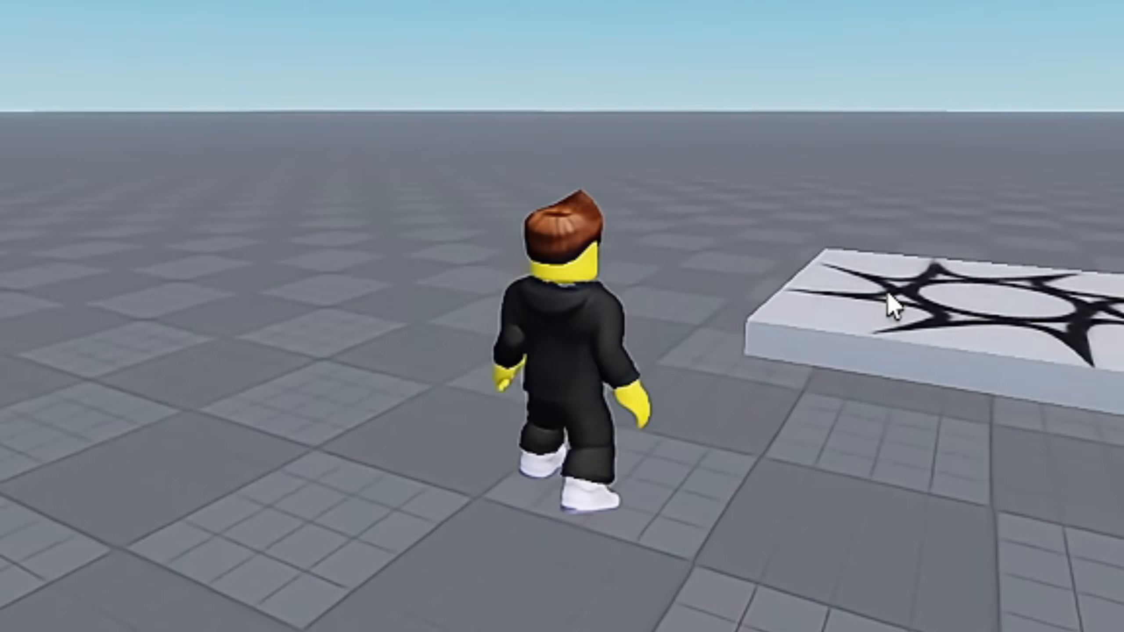
right_drag(887, 295, 881, 298)
key(s)
key(w)
key(a)
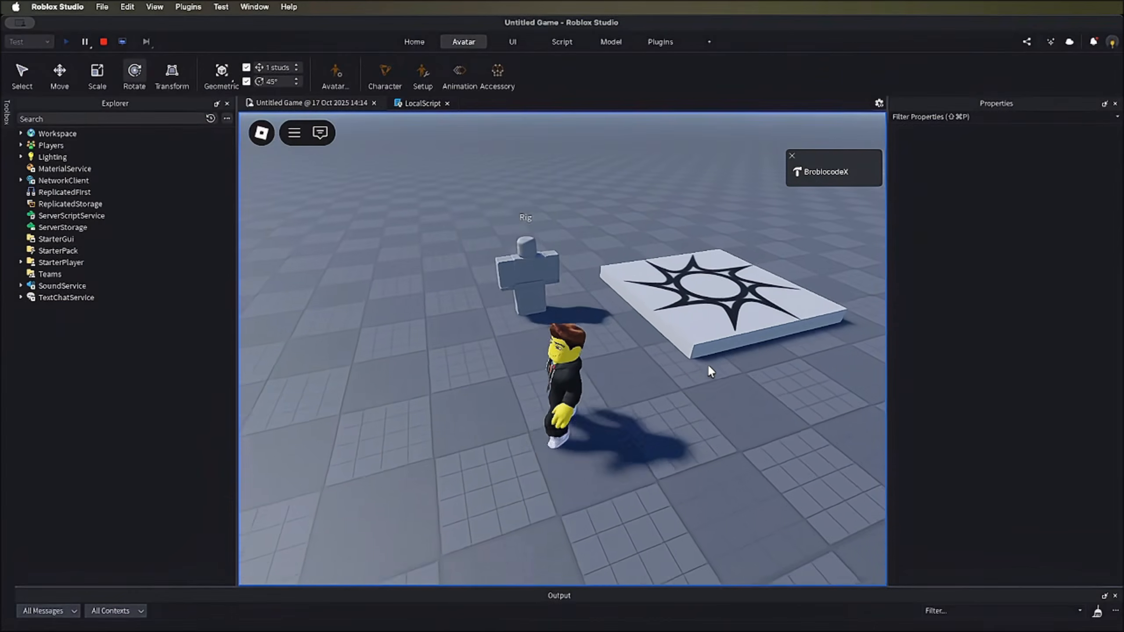
key(s)
right_drag(708, 365, 708, 366)
key(a)
key(w)
key(a)
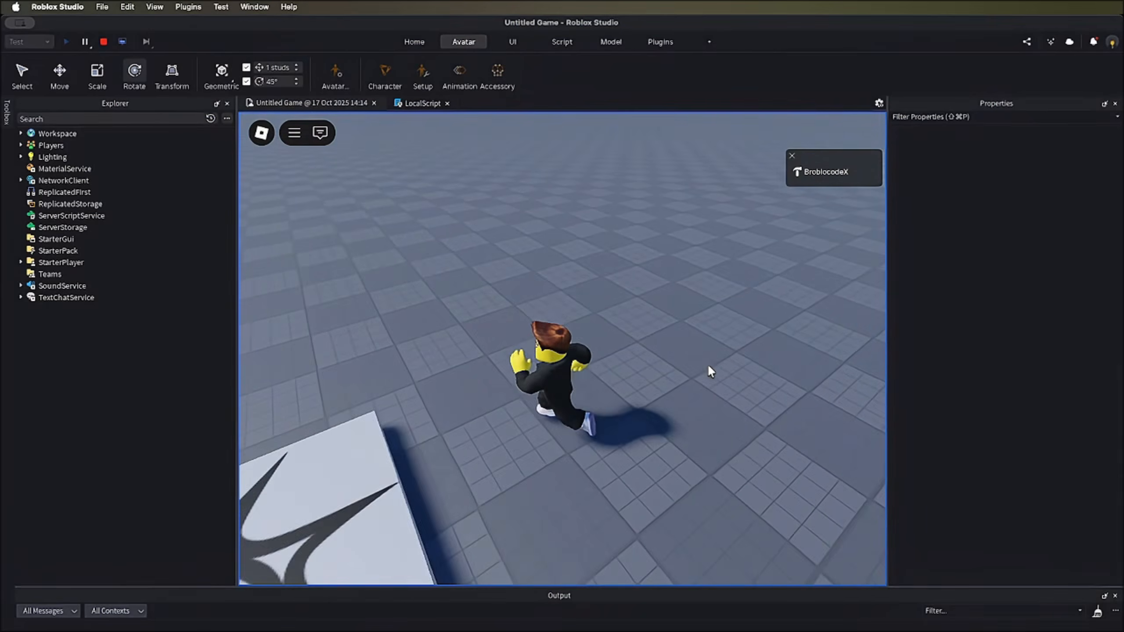
right_drag(744, 271, 743, 271)
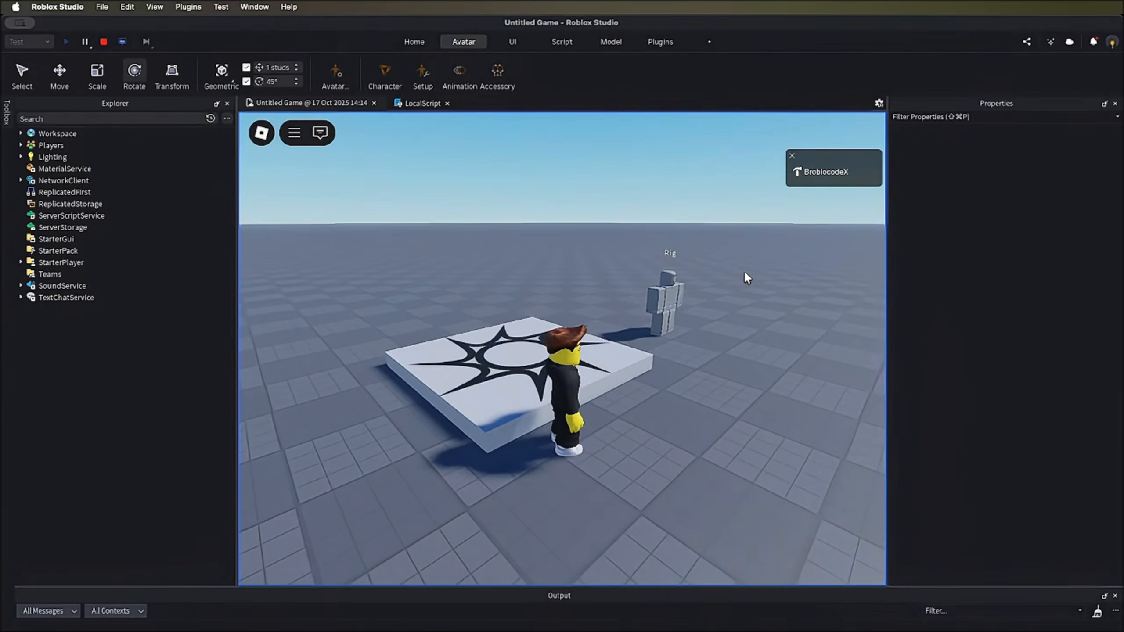
key(s)
key(d)
key(w)
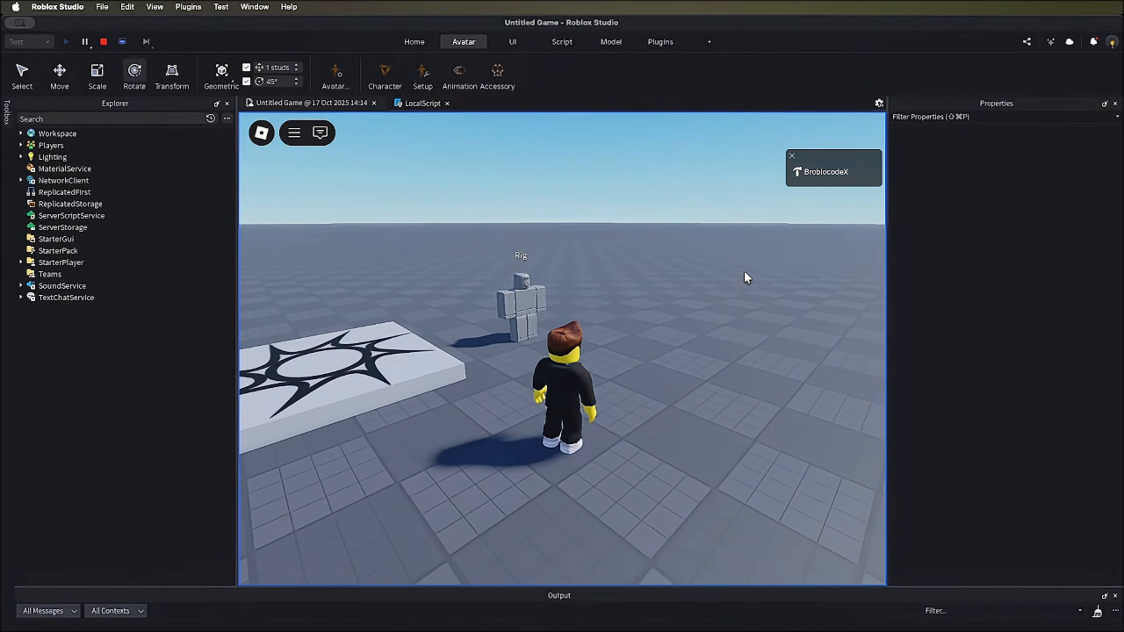
key(d)
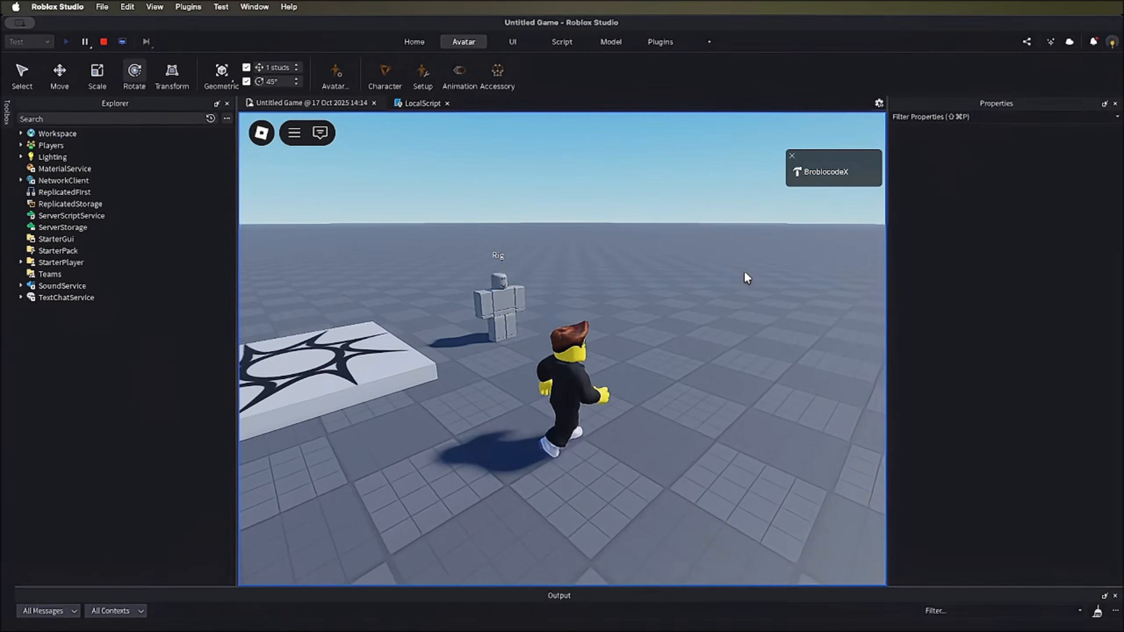
key(w)
key(s)
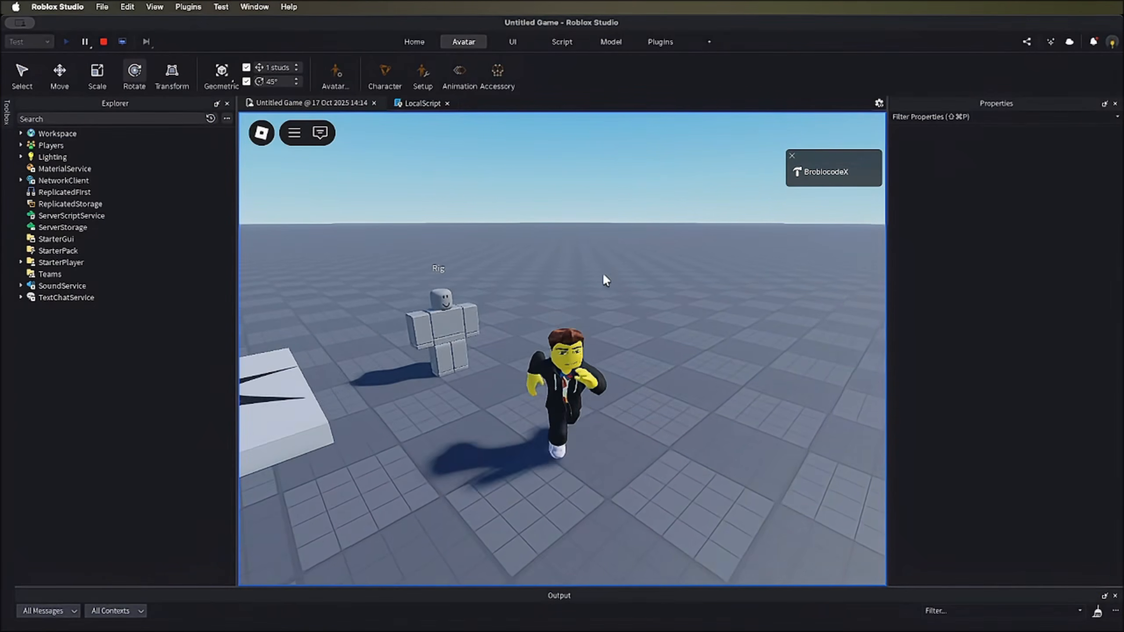
click(104, 42)
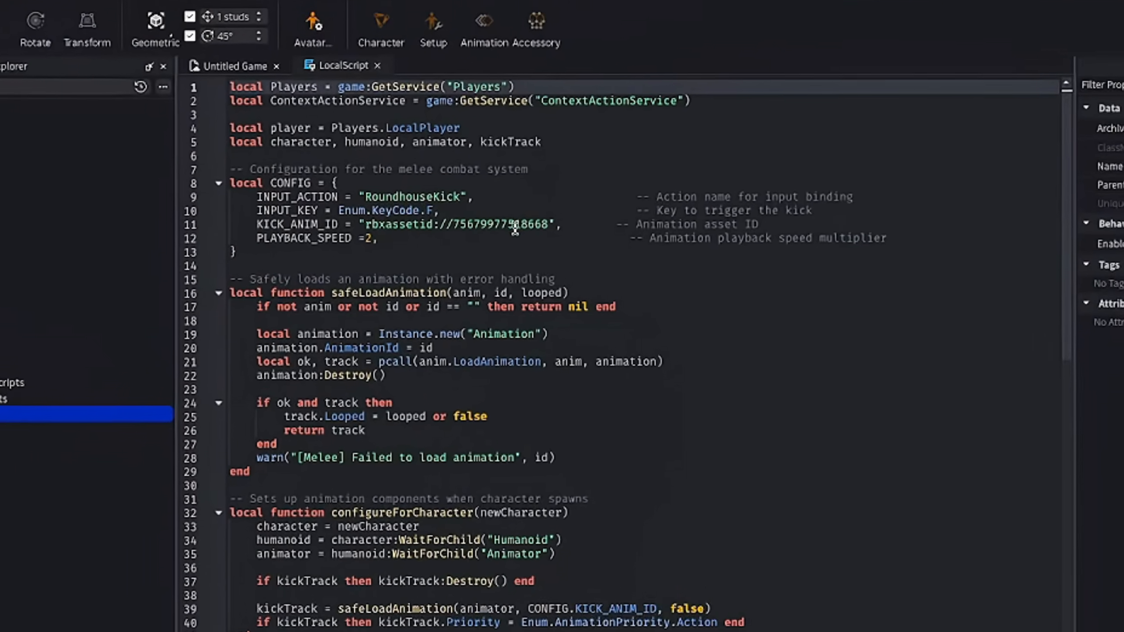
- Copy the asset ID of hook_animation_upper_body from the Creator Hub and replace the ID in the script's KICK_ANIM_ID with it
click(514, 227)
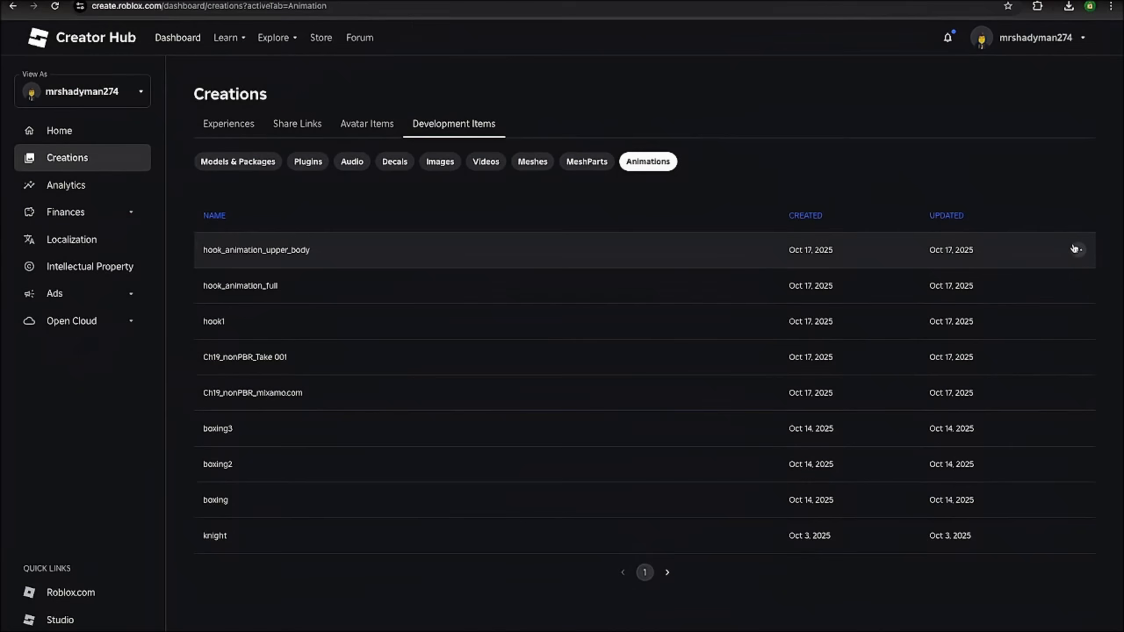
click(1077, 249)
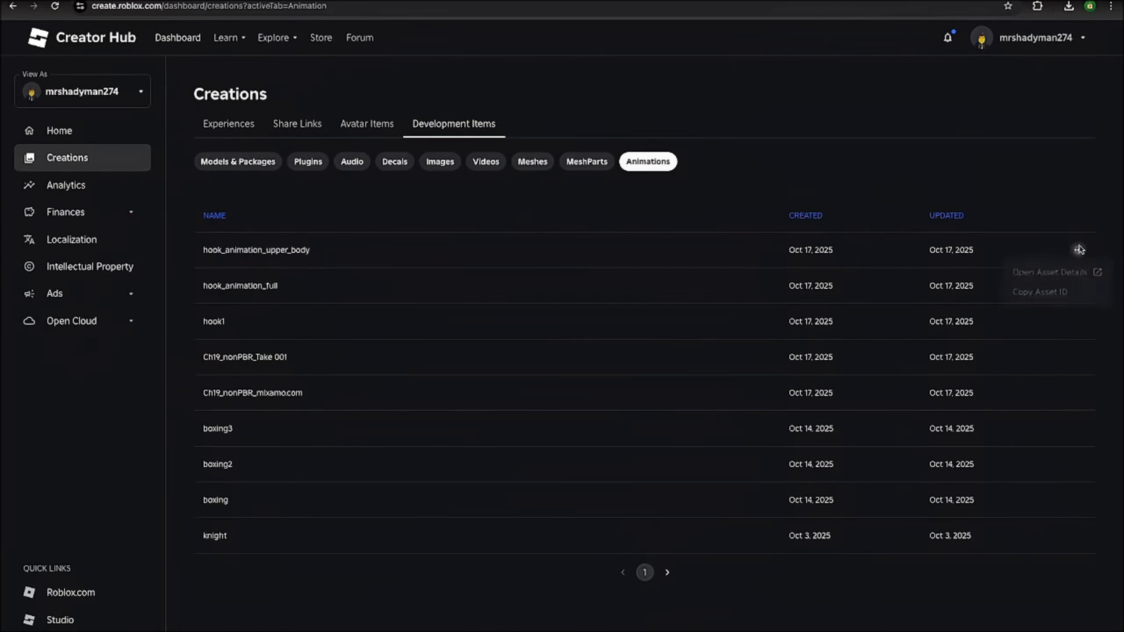
click(1043, 298)
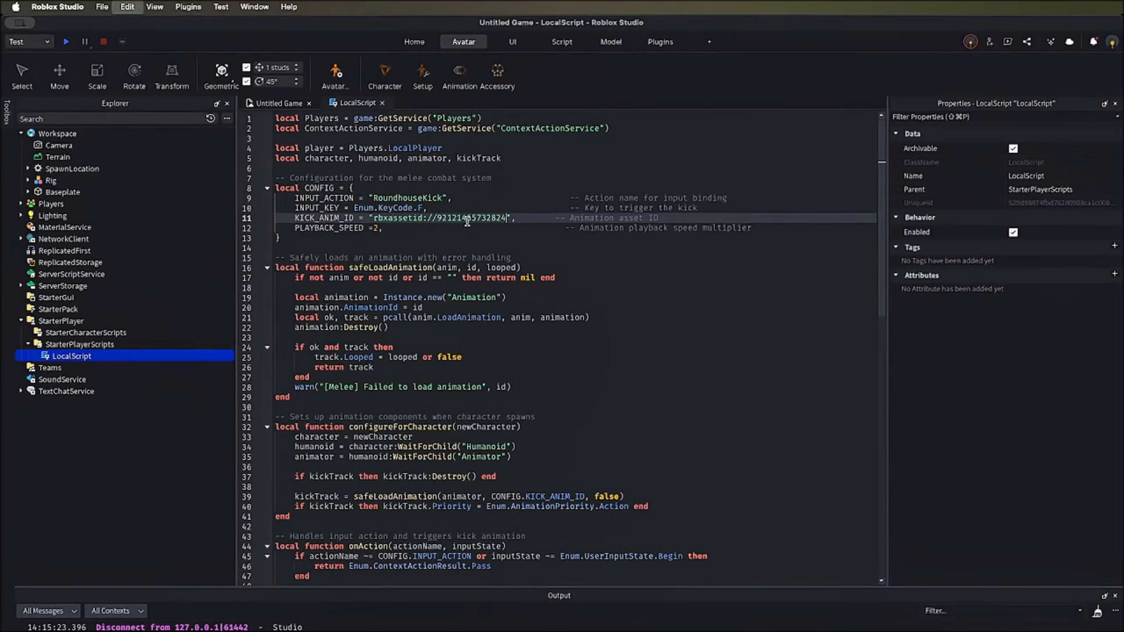
- Playtest the game again, running the character in different directions to check the upper-body hook animation while moving
click(65, 43)
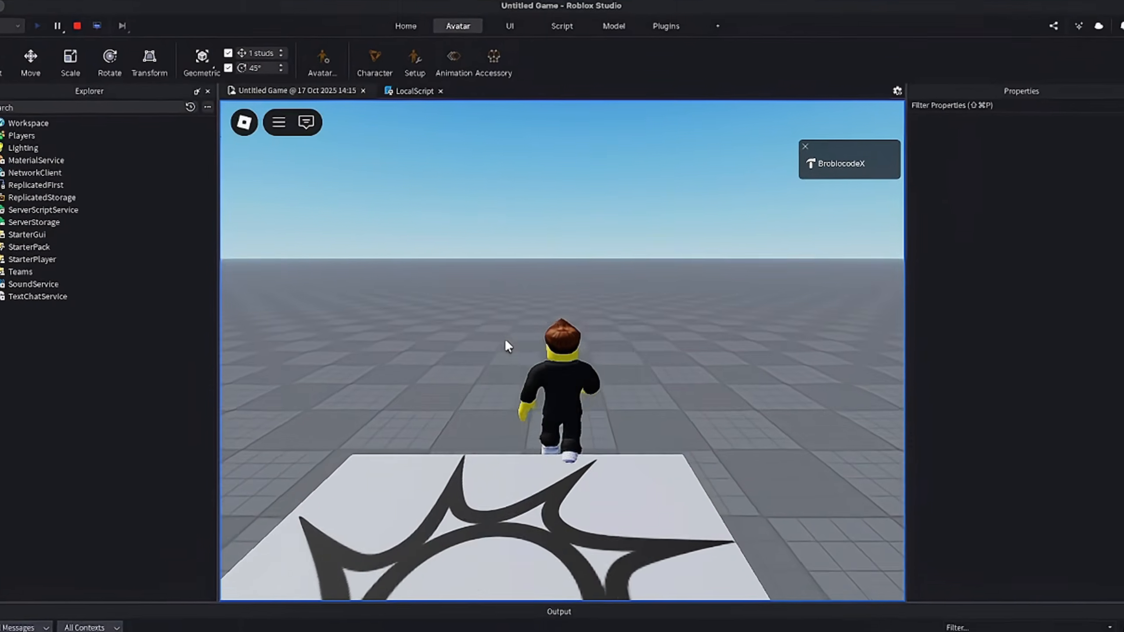
key(a)
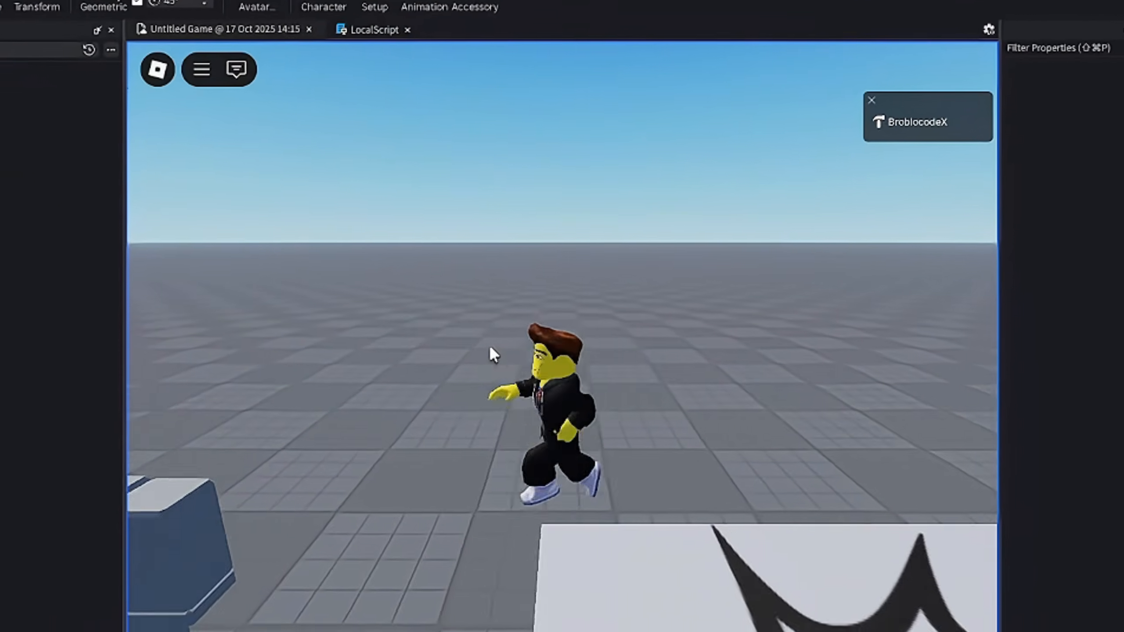
key(w)
right_drag(505, 339, 481, 349)
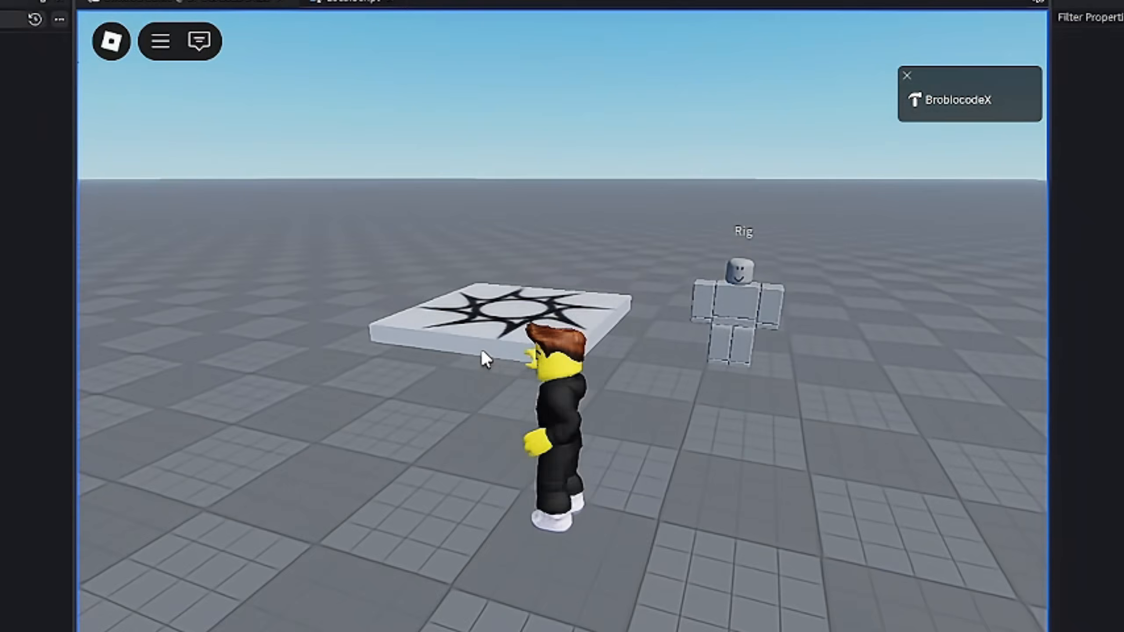
key(w)
key(a)
key(w)
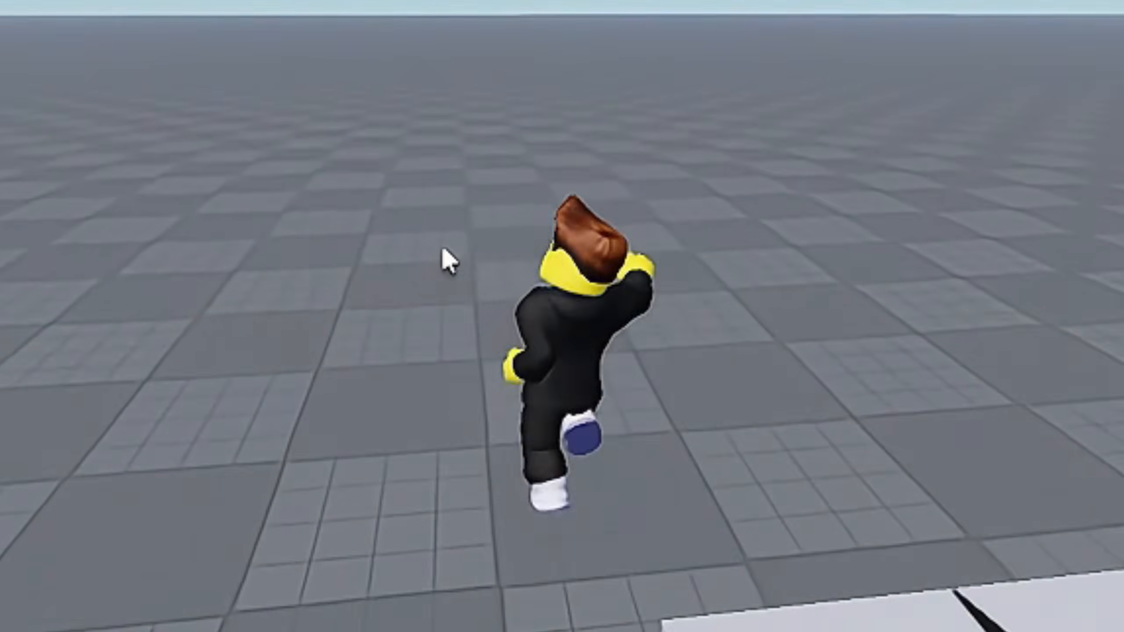
key(a)
right_drag(442, 249, 442, 249)
key(s)
key(w)
key(d)
key(a)
key(w)
key(d)
key(a)
key(w)
key(a)
key(w)
key(d)
key(a)
key(w)
key(d)
key(w)
key(s)
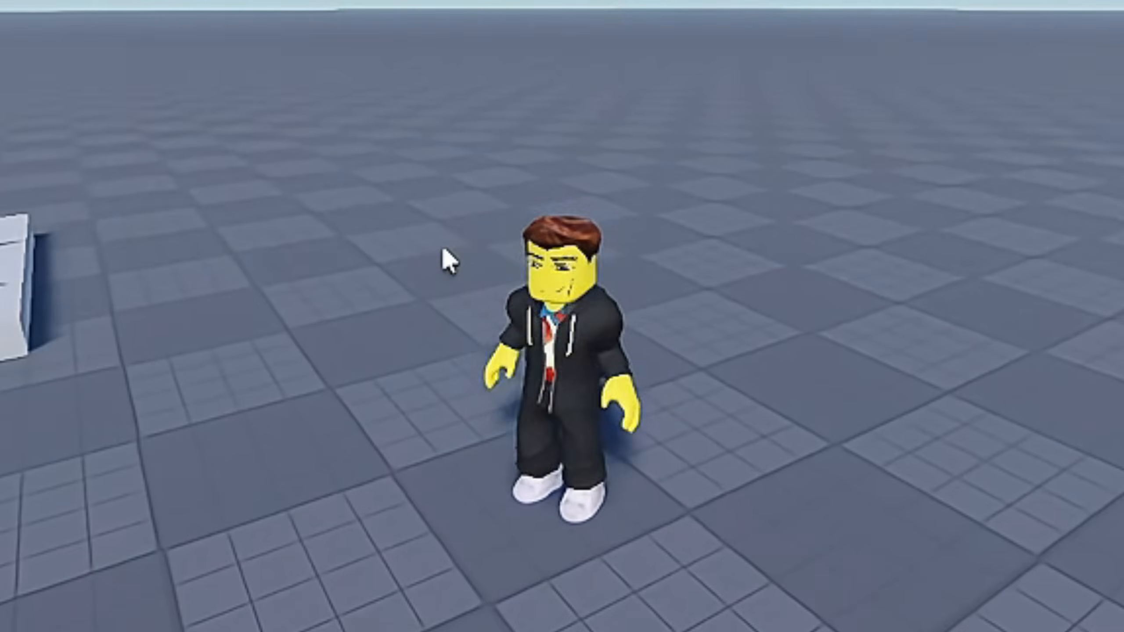
key(s)
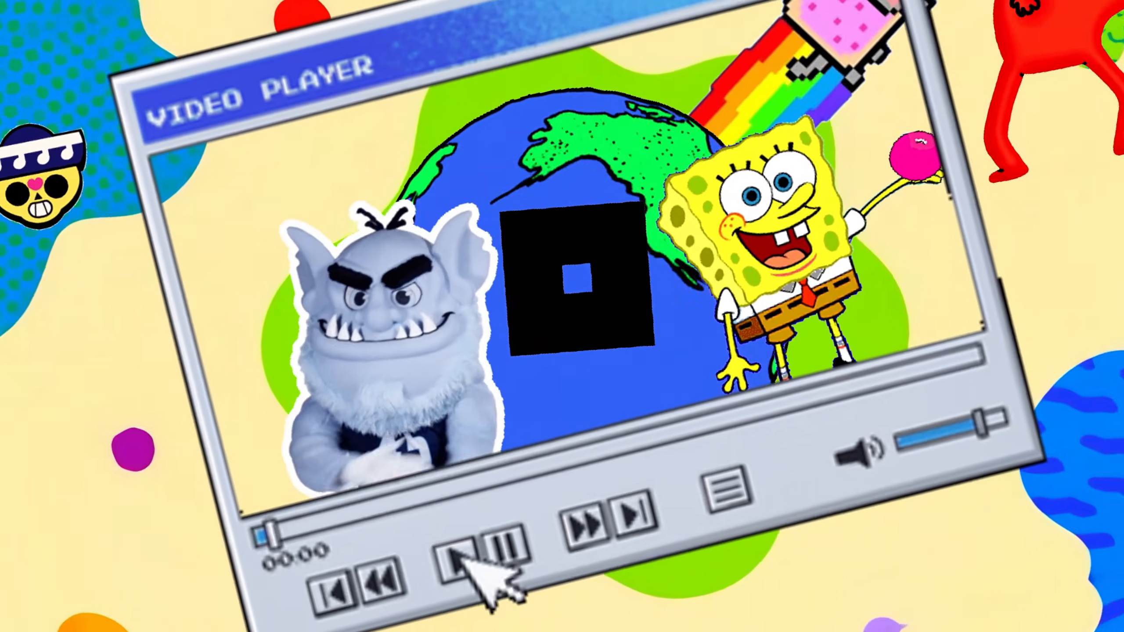